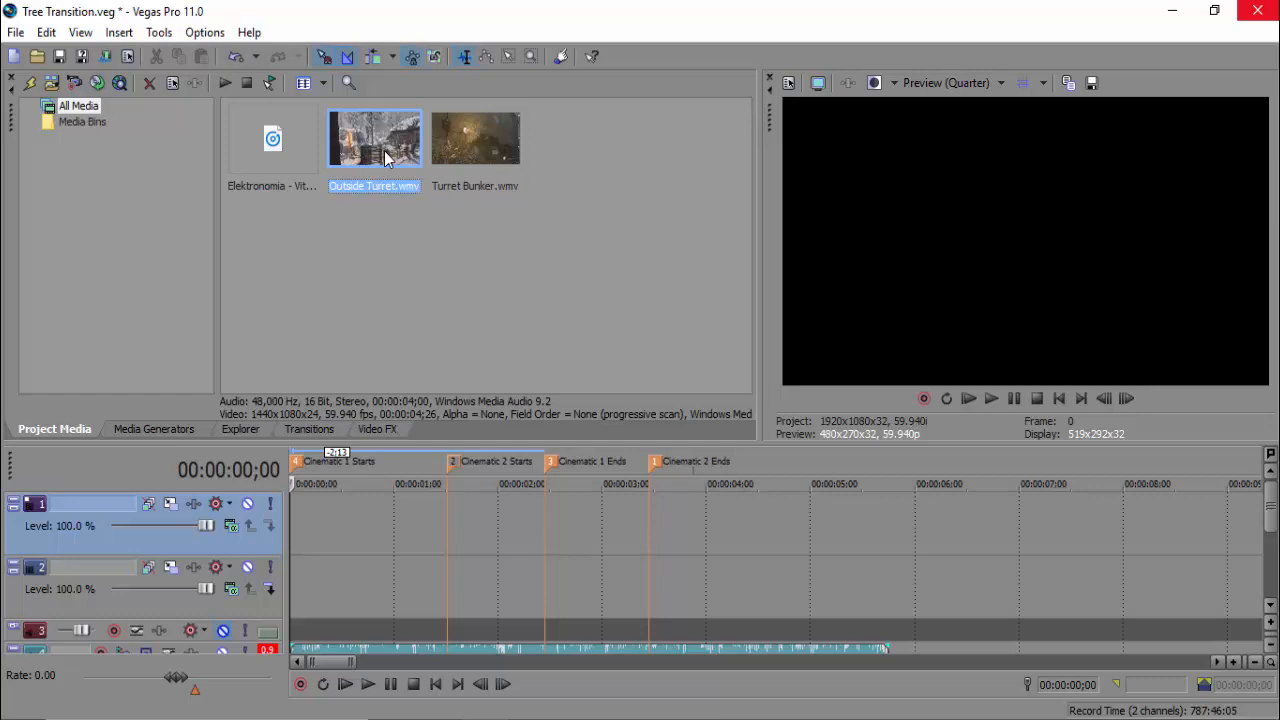
left_click(434, 242)
left_click(380, 149)
left_click(494, 146)
left_click(347, 150)
left_click(486, 145)
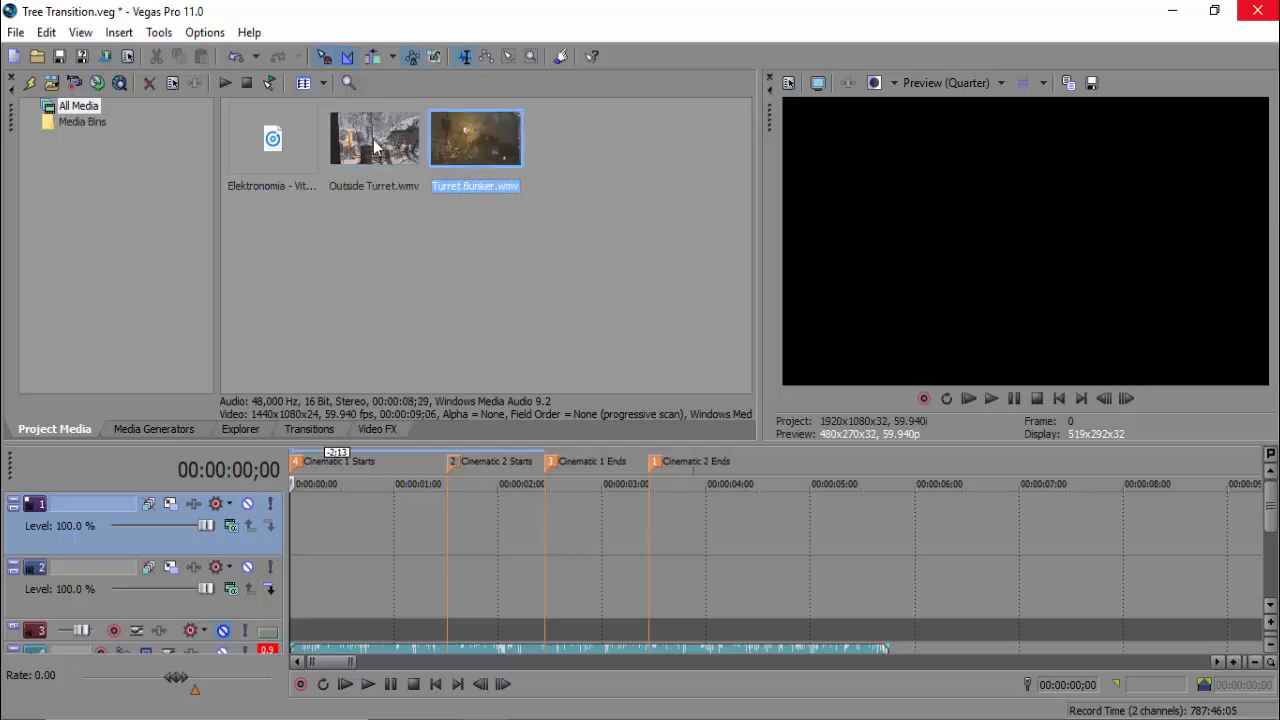
left_click(373, 139)
left_click(473, 137)
left_click(380, 158)
left_click(475, 140)
left_click(392, 152)
left_click(462, 155)
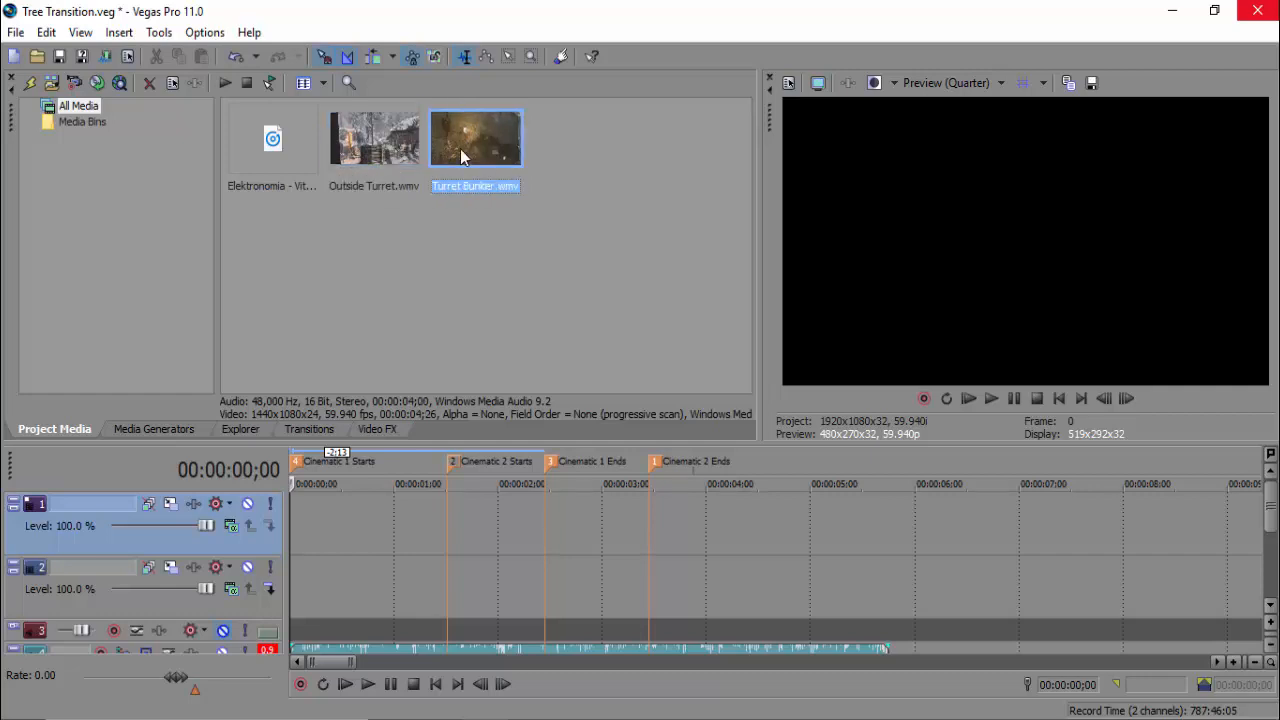
left_click(405, 144)
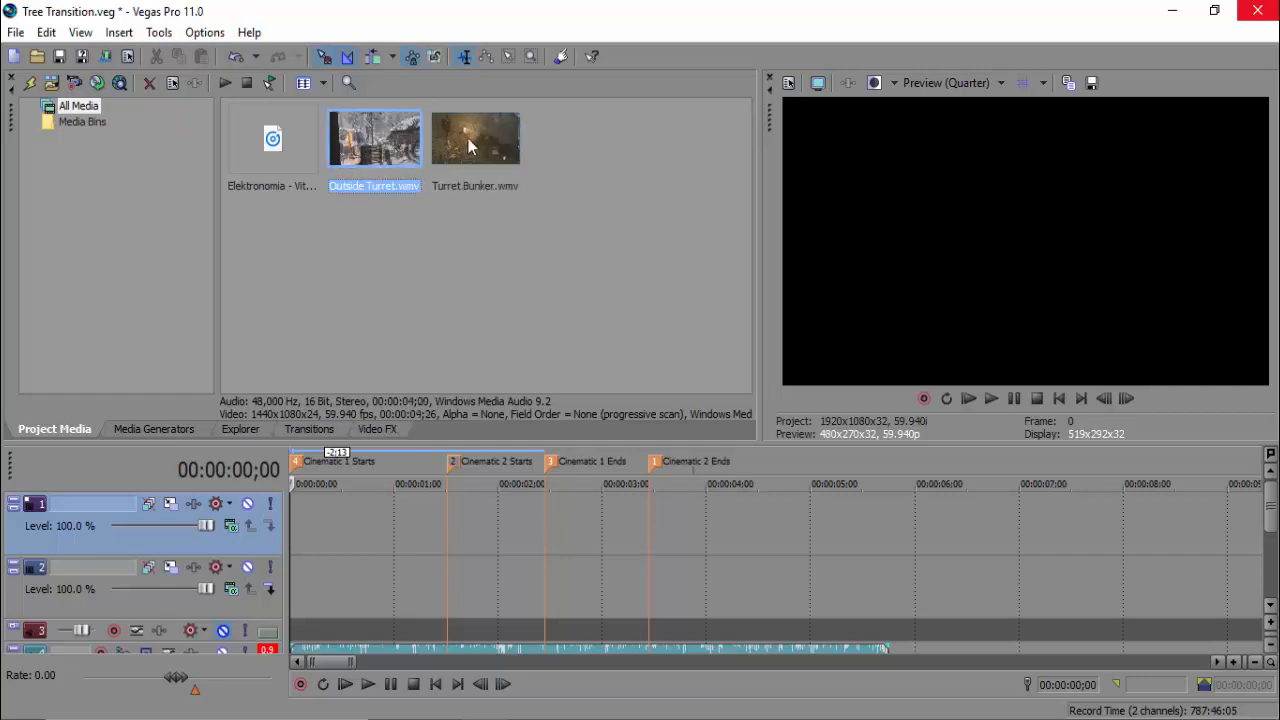
left_click(437, 150)
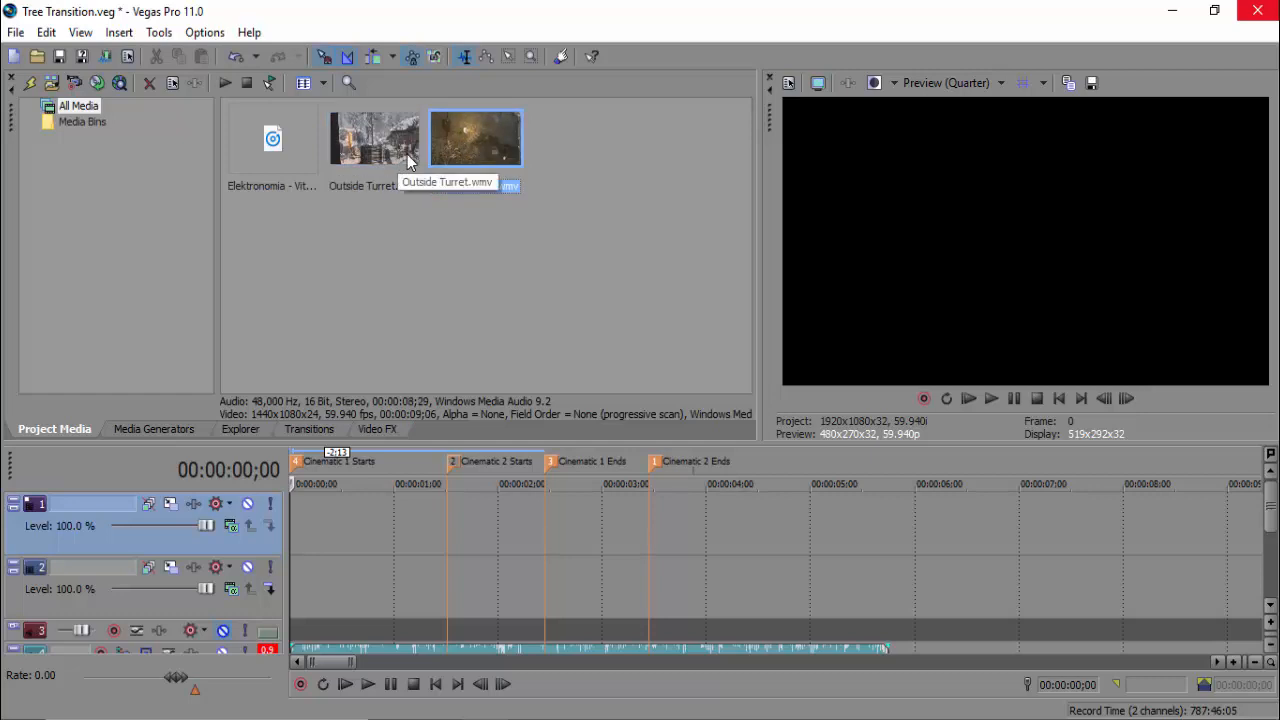
left_click(398, 158)
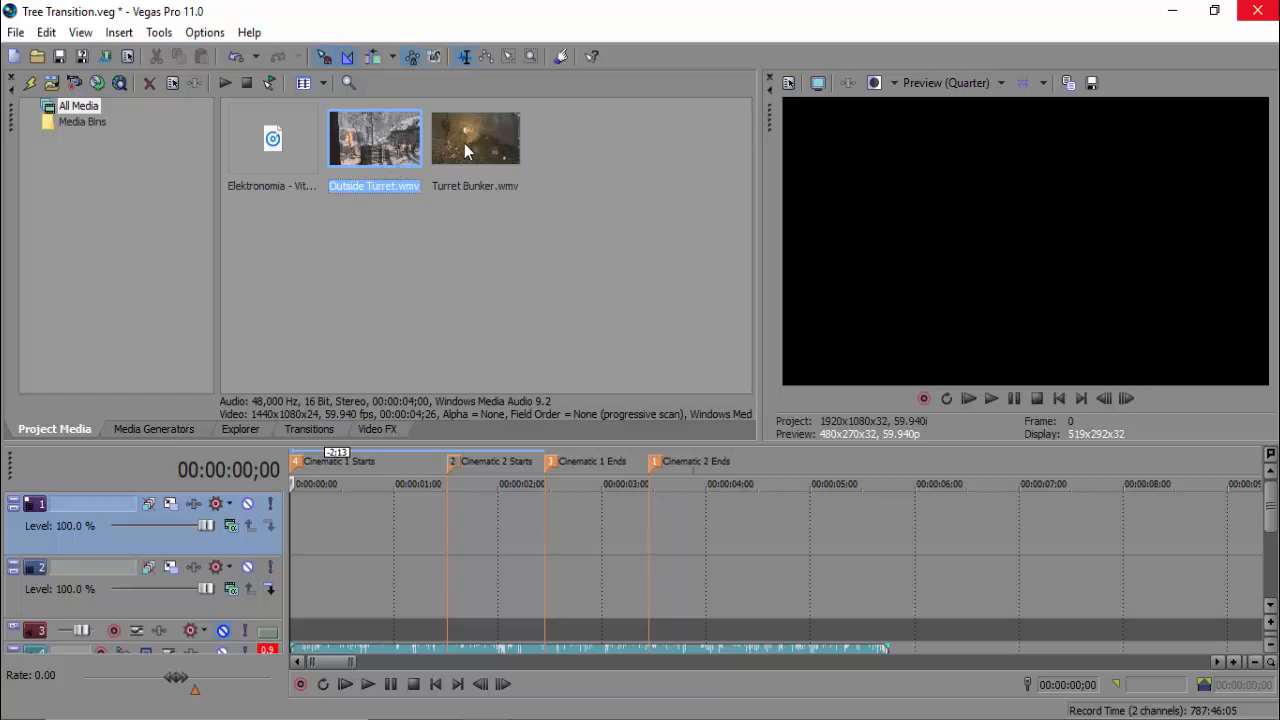
left_click(489, 155)
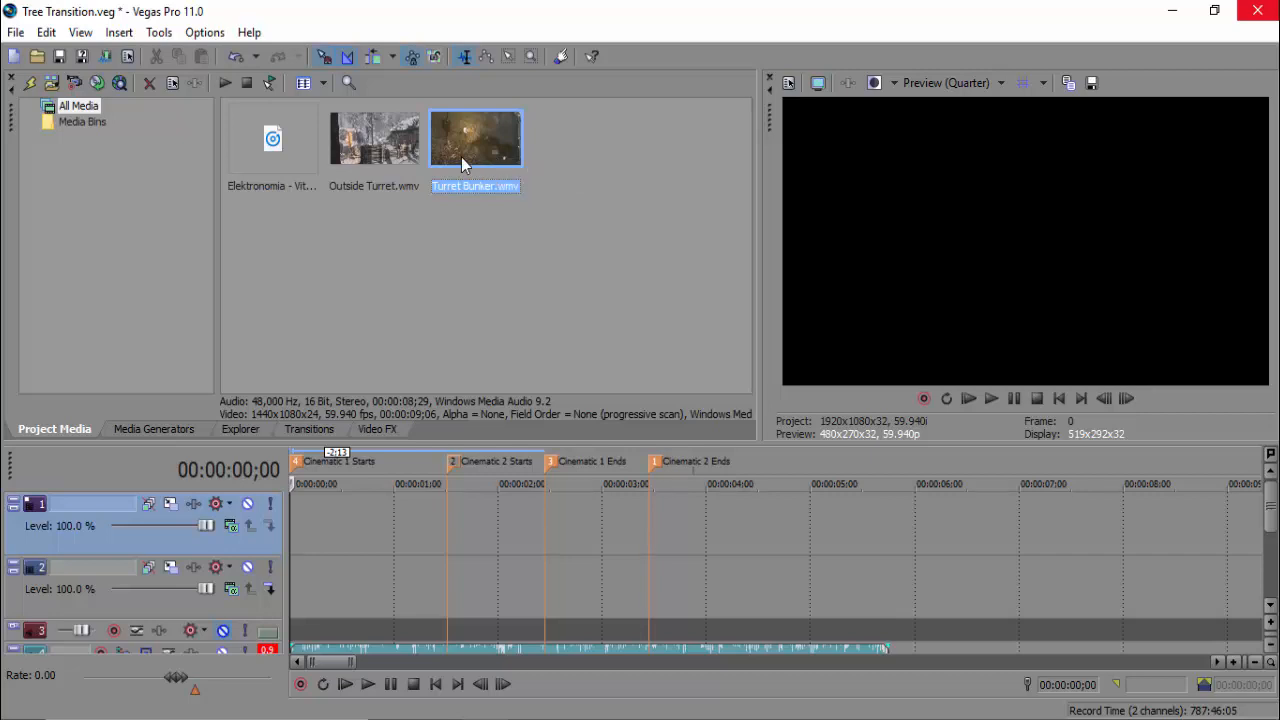
left_click(388, 150)
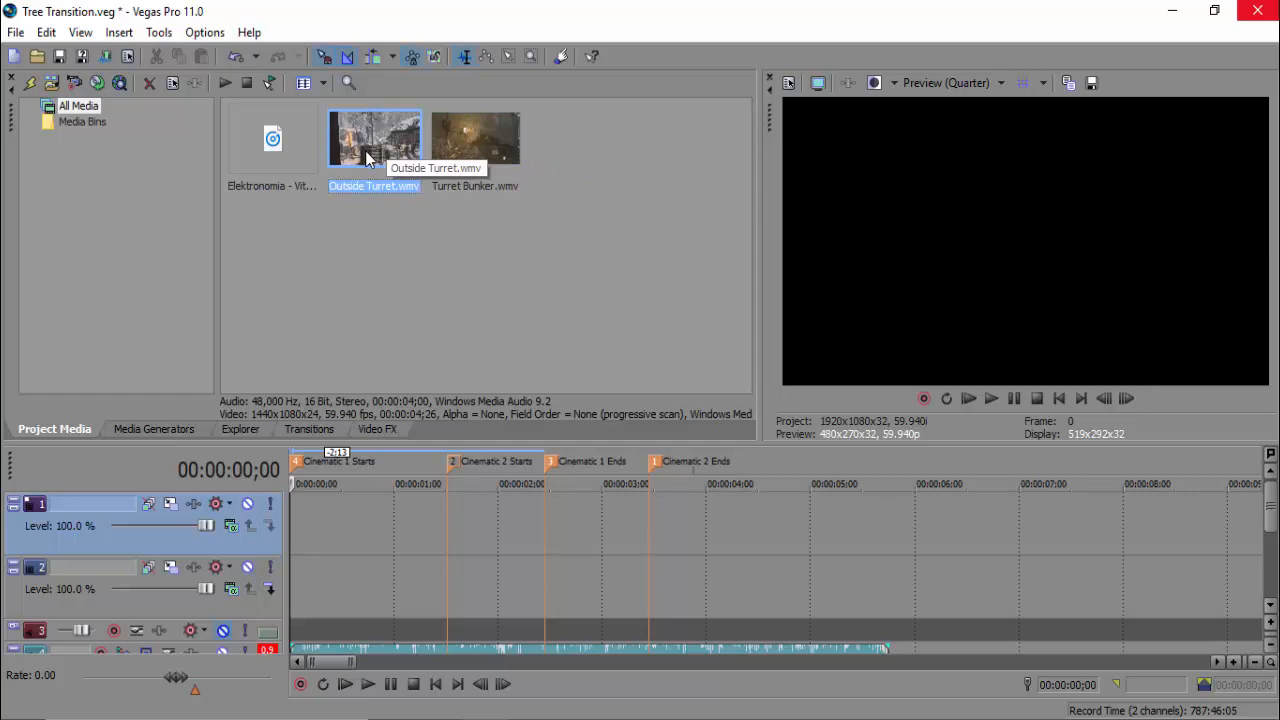
left_click(438, 256)
left_click(371, 140)
left_click(489, 134)
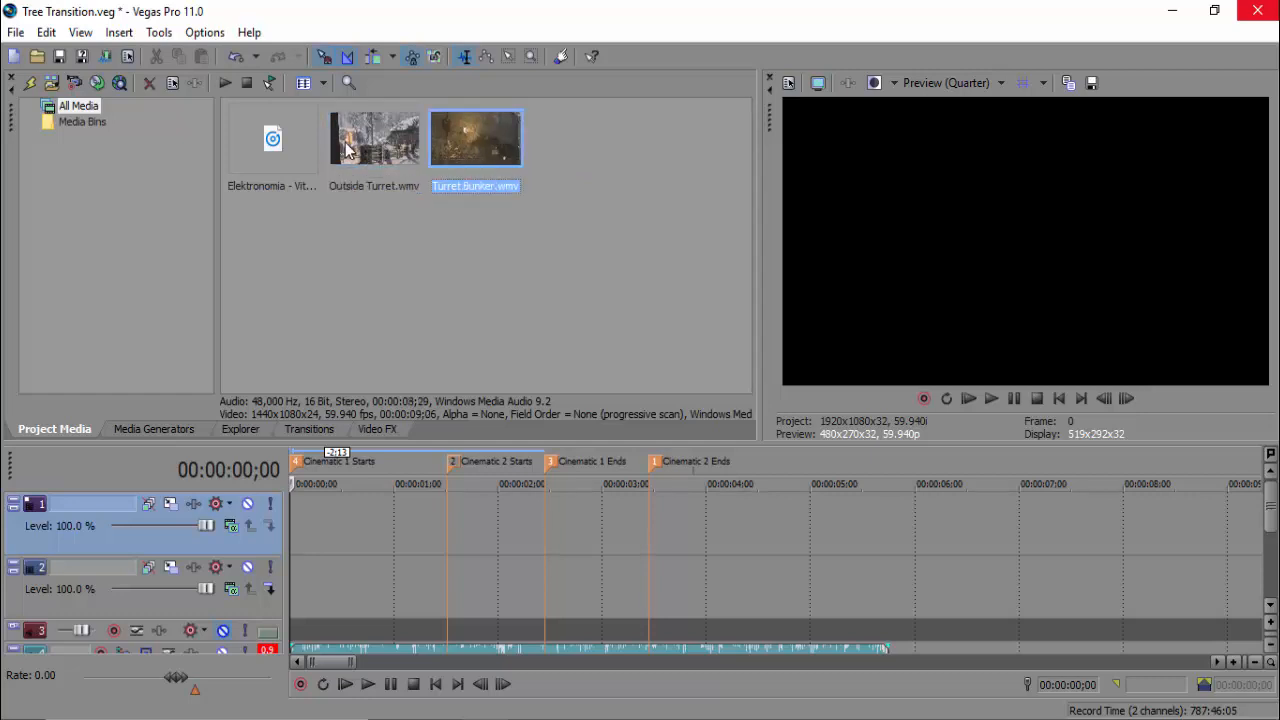
left_click(348, 148)
left_click(446, 146)
left_click(390, 150)
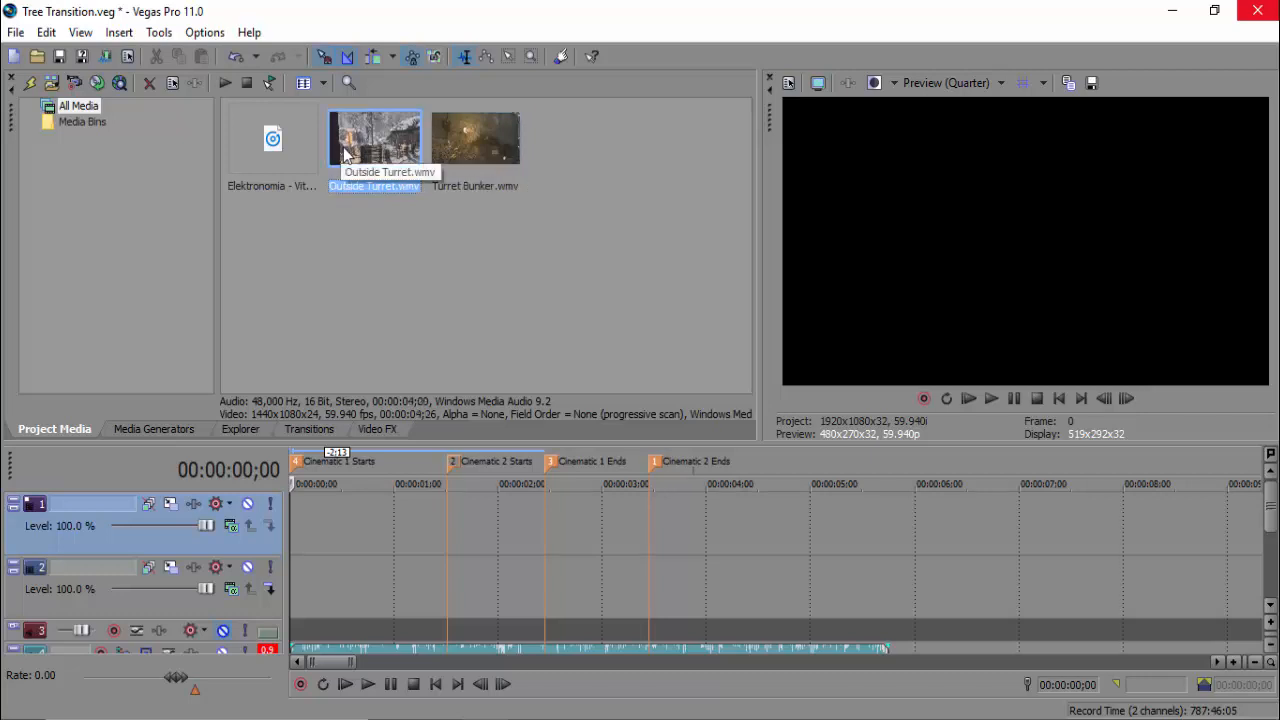
left_click(460, 148)
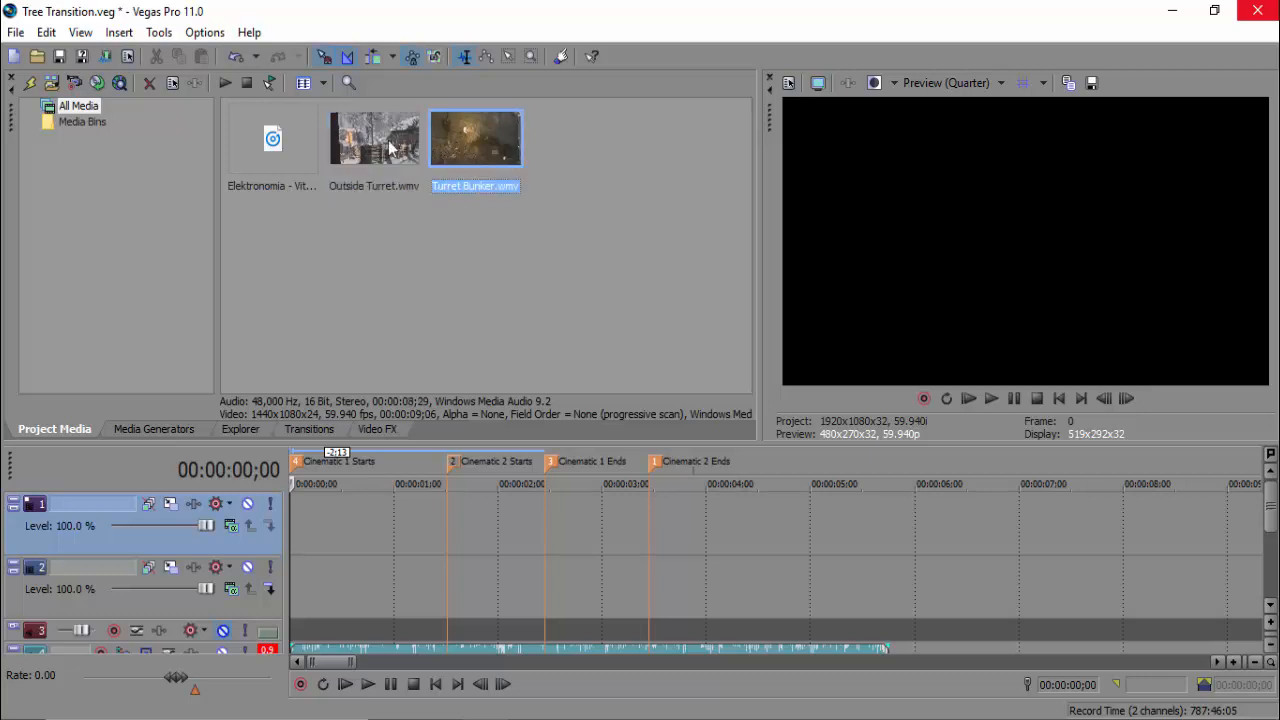
left_click(389, 148)
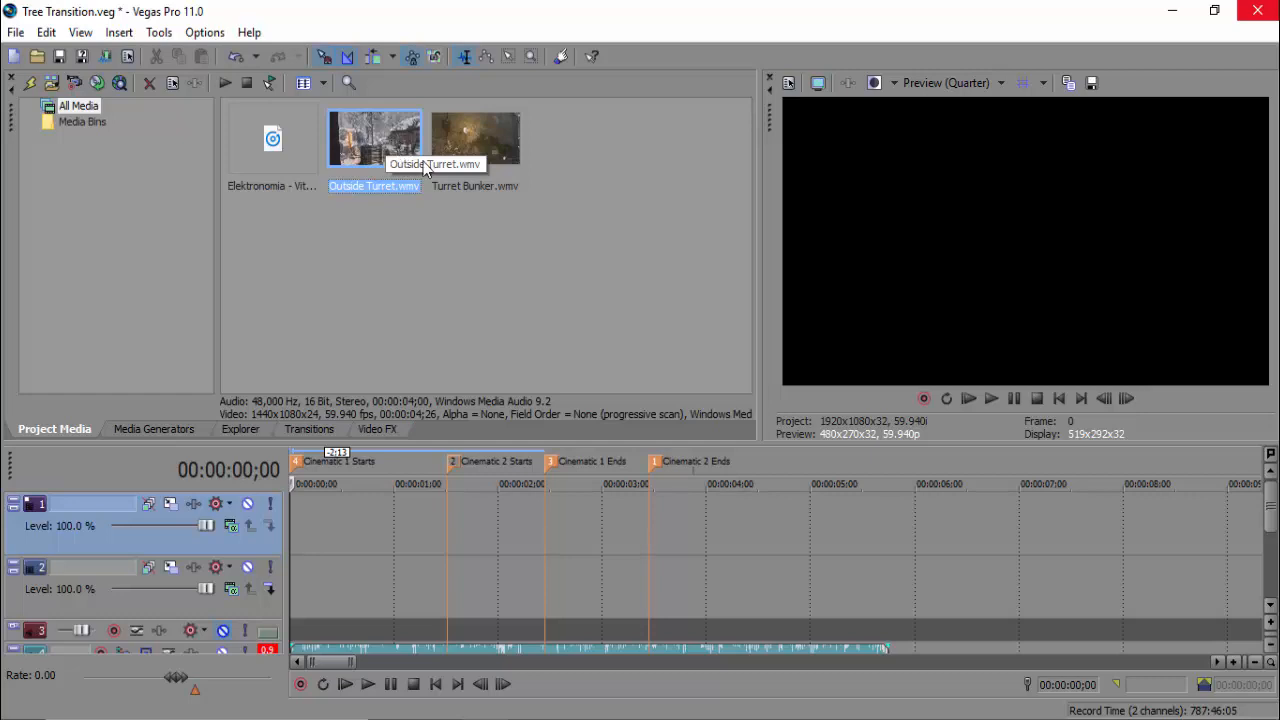
left_click(440, 158)
left_click(352, 155)
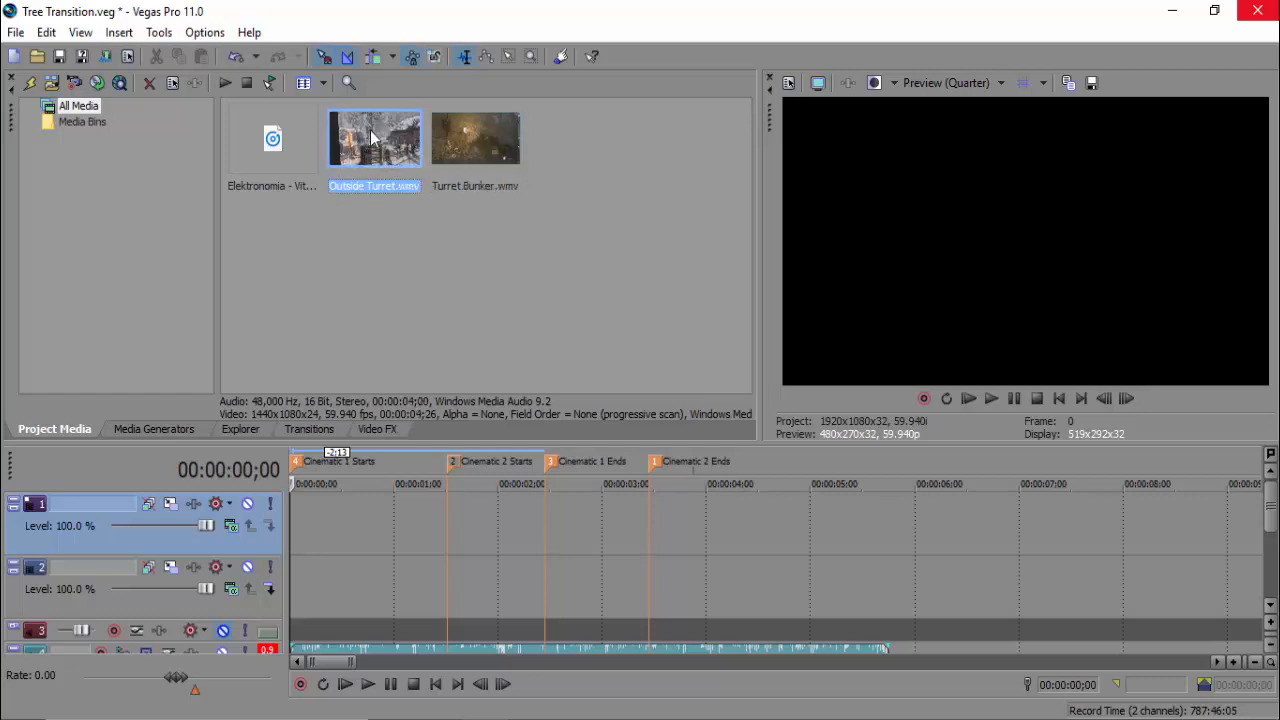
left_click(460, 146)
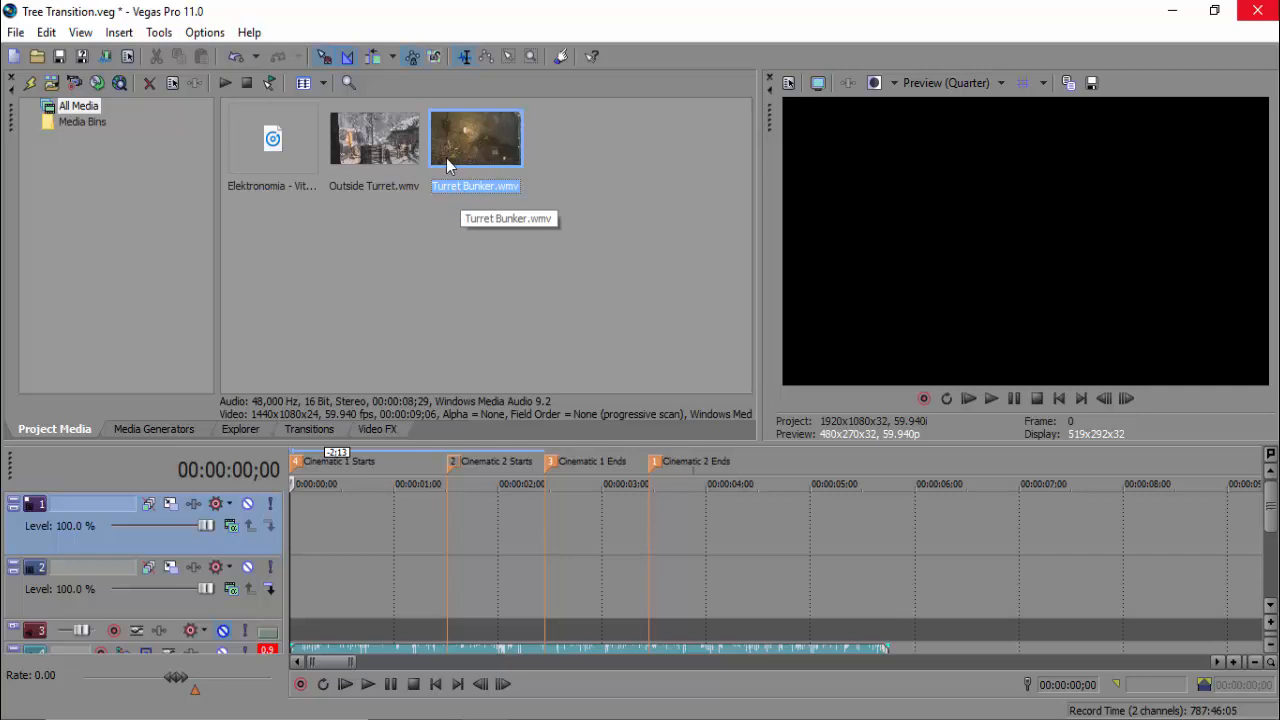
Place Outside Turret.wmv at the start of track 2, with resample disabled and Maintain aspect ratio turned off in its event properties
left_click(345, 152)
left_click_drag(367, 141, 348, 605)
right_click(348, 605)
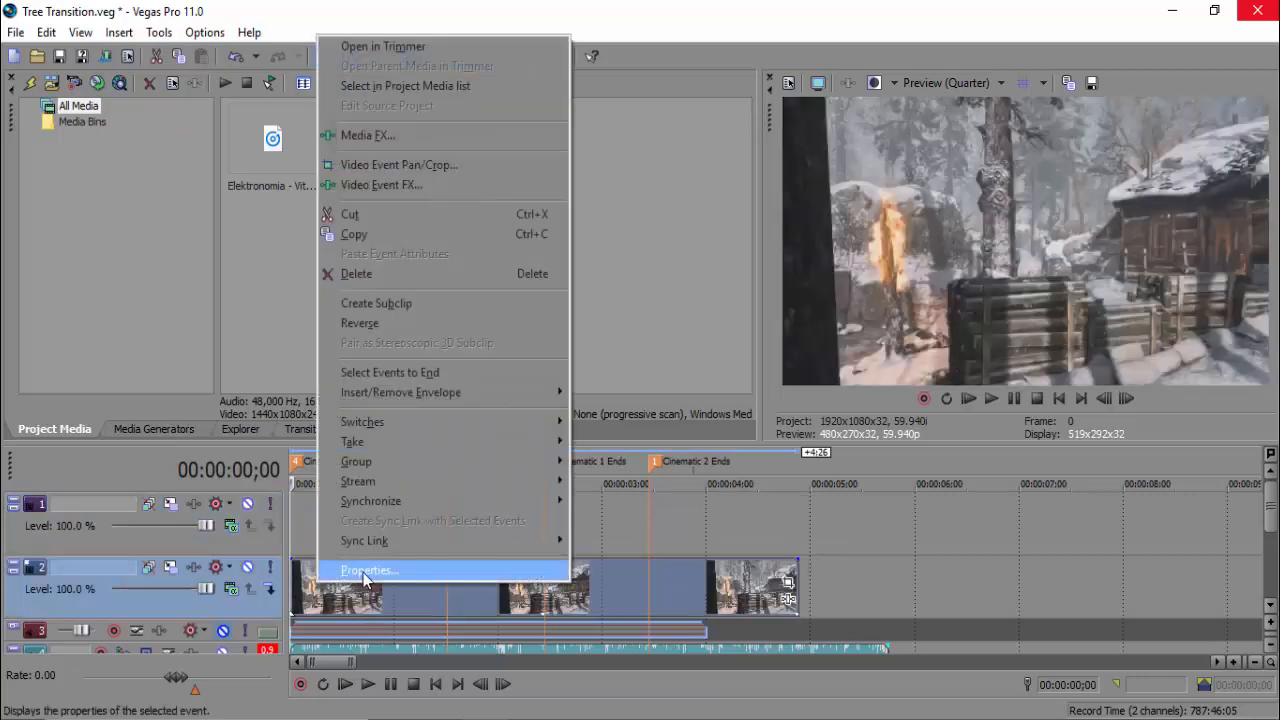
left_click(363, 572)
left_click(498, 316)
left_click(535, 230)
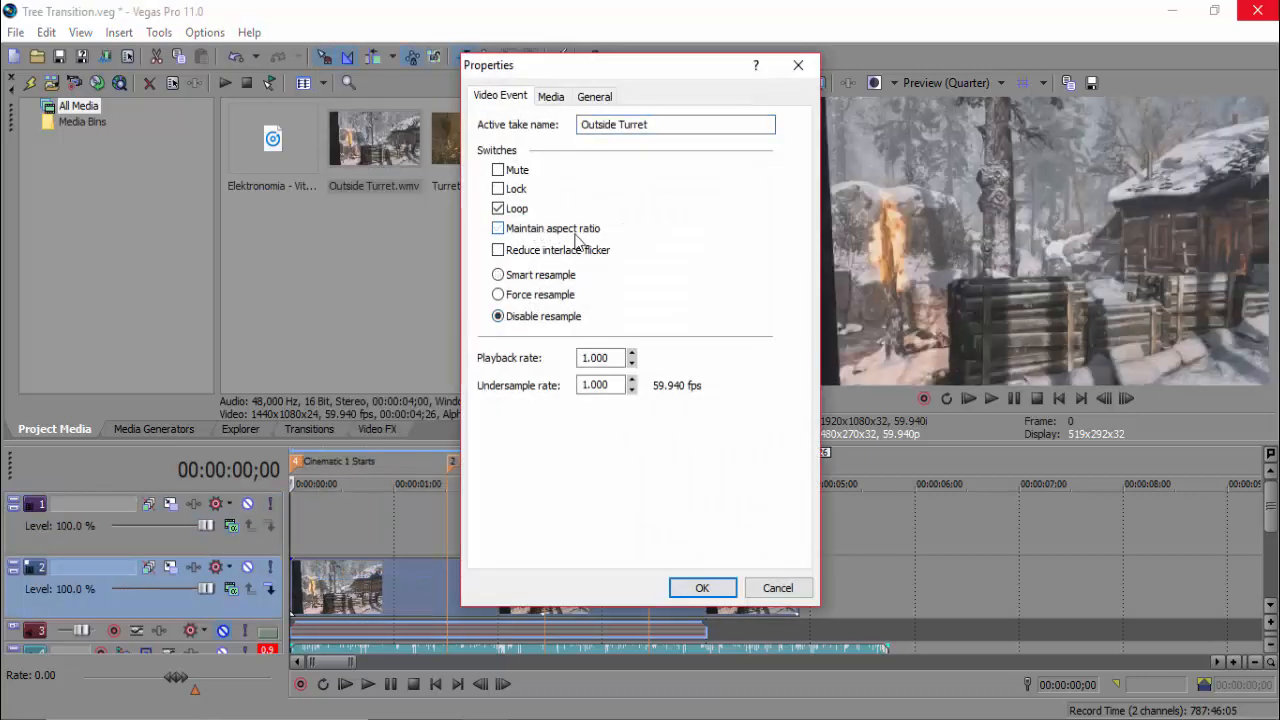
left_click(702, 588)
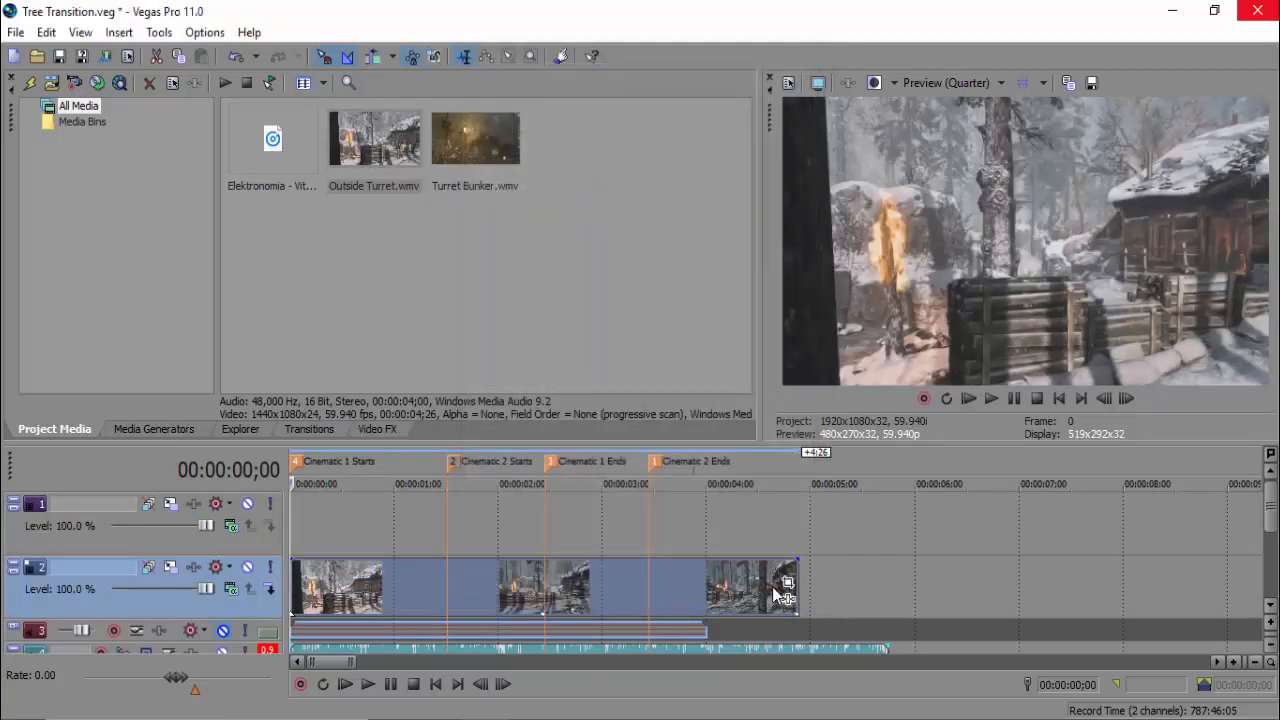
Insert a velocity envelope on the Outside Turret clip, starting fast and dropping to a slow speed shortly after the start
right_click(421, 584)
mouse_move(545, 397)
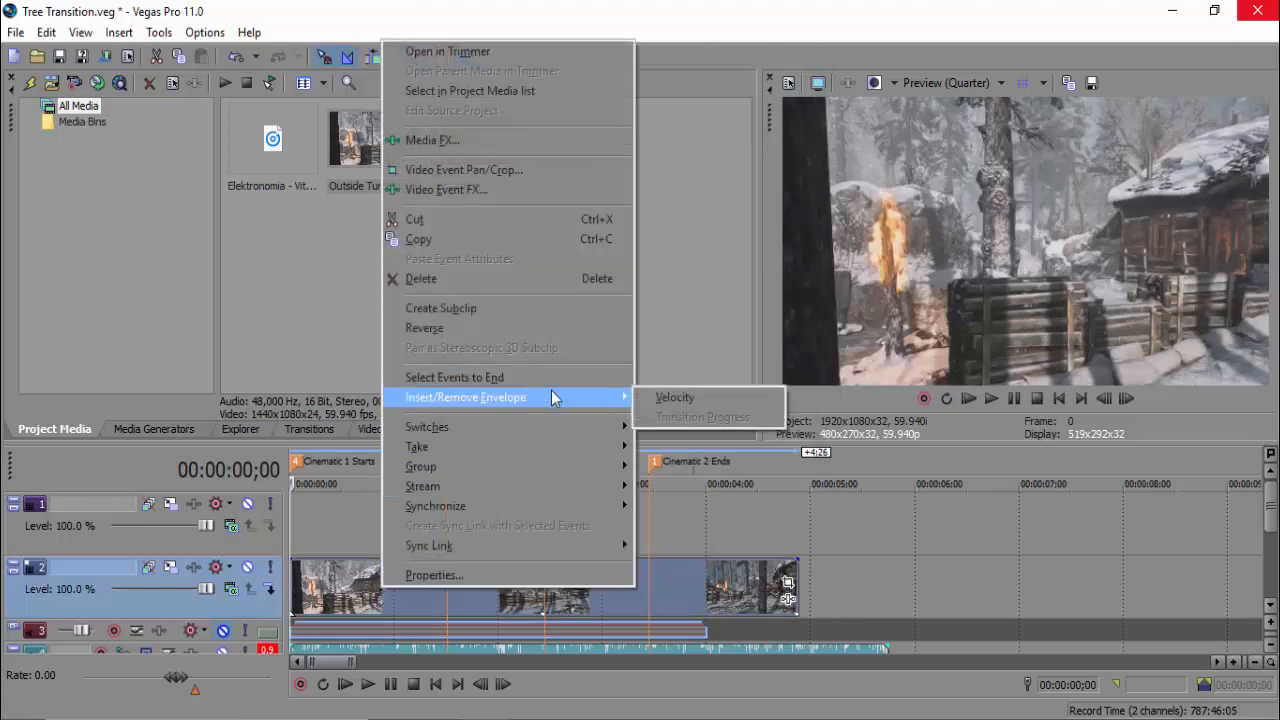
left_click(718, 399)
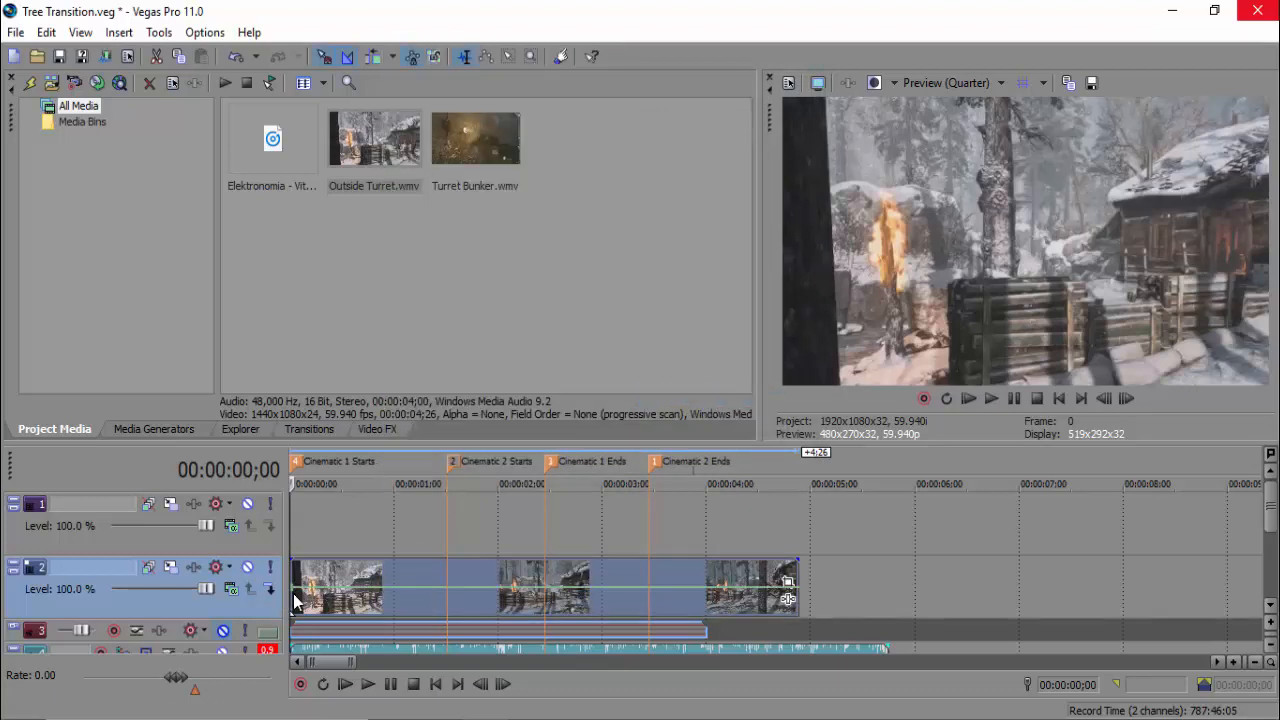
left_click_drag(295, 590, 317, 607)
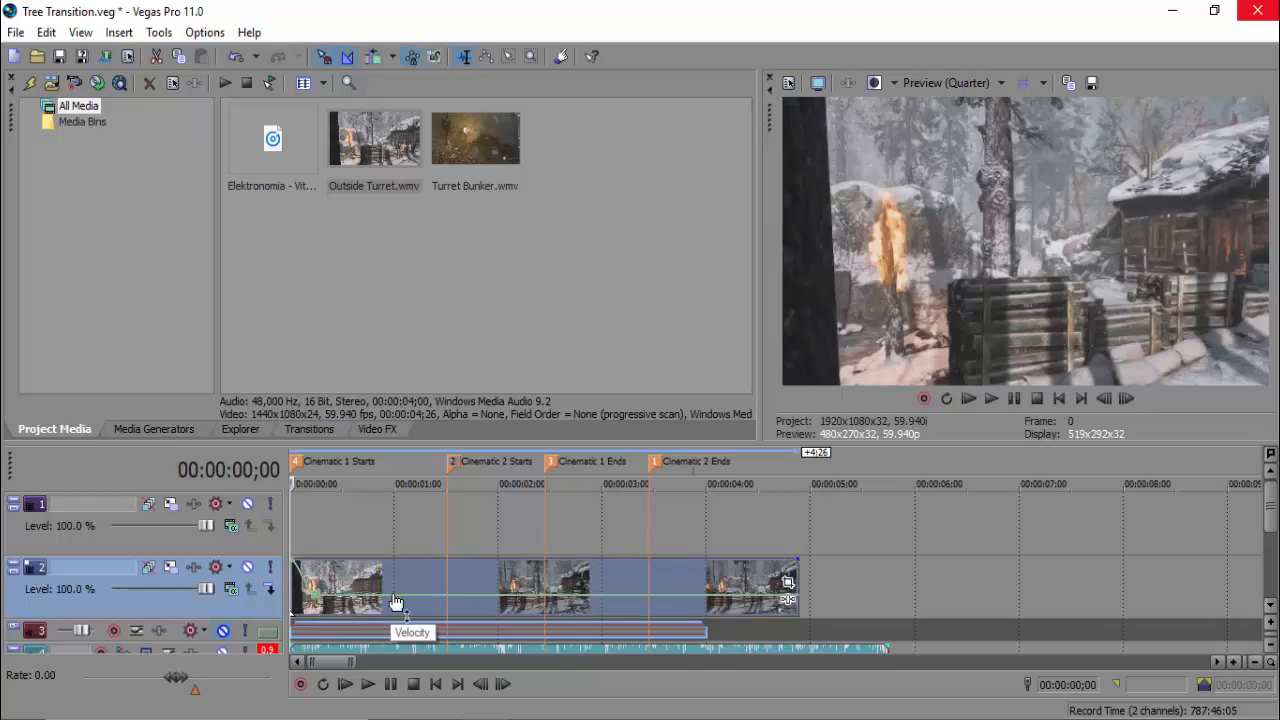
Add velocity peaks on Outside Turret at the Cinematic 2 Starts marker and, at 300 %, at Cinematic 1 Ends, trimming the clip's end there
double_click(421, 597)
double_click(433, 597)
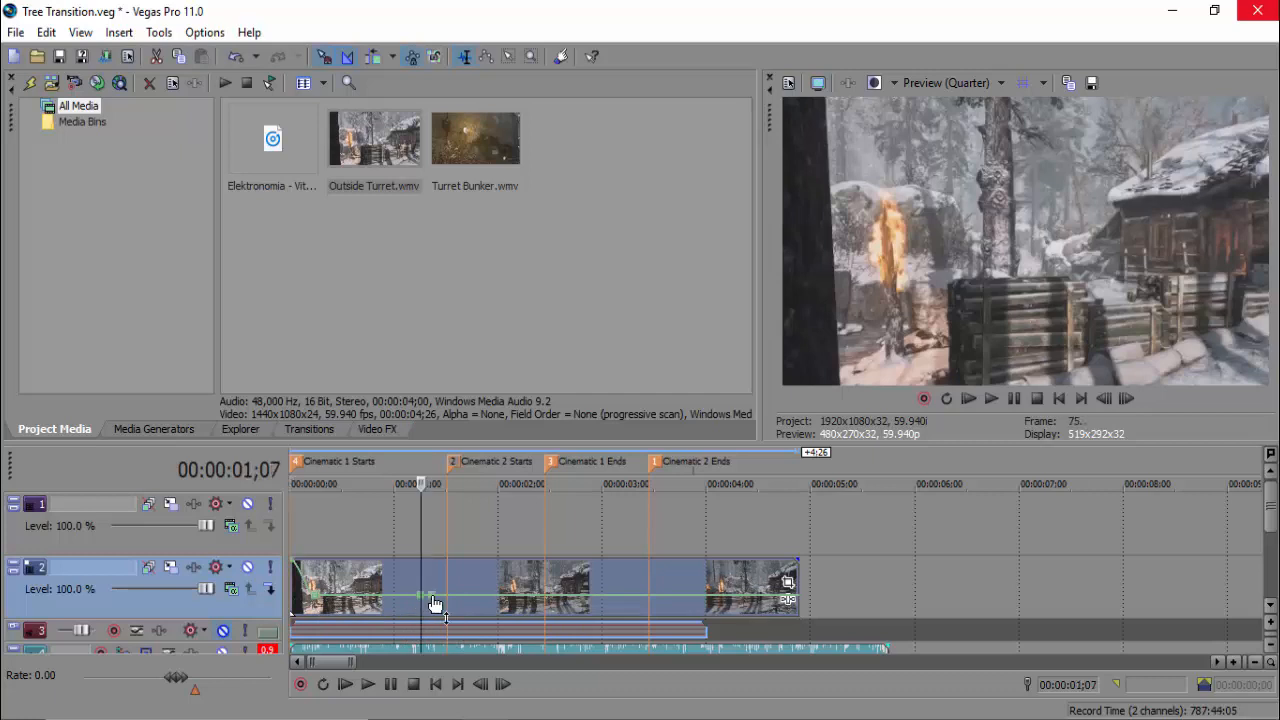
mouse_move(433, 597)
left_mouse_down()
mouse_move(449, 556)
mouse_move(473, 597)
mouse_move(545, 558)
left_mouse_up()
double_click(474, 560)
double_click(520, 596)
double_click(534, 596)
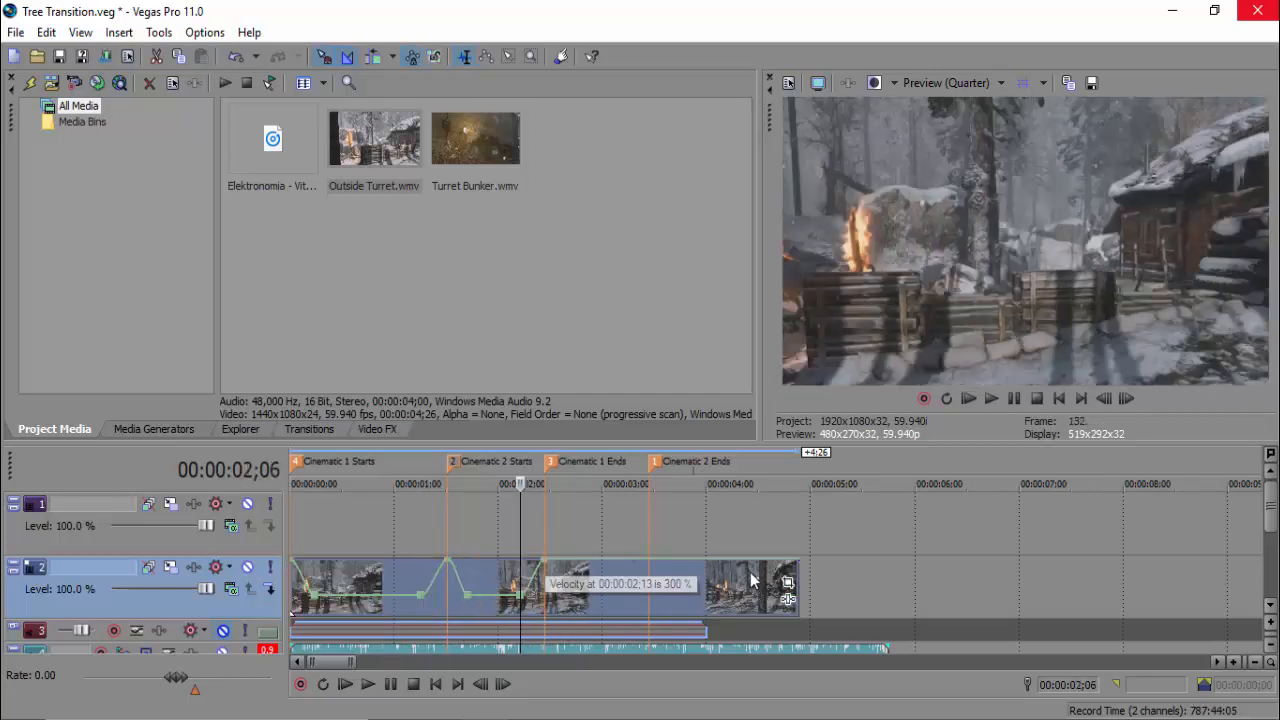
left_click_drag(797, 591, 543, 591)
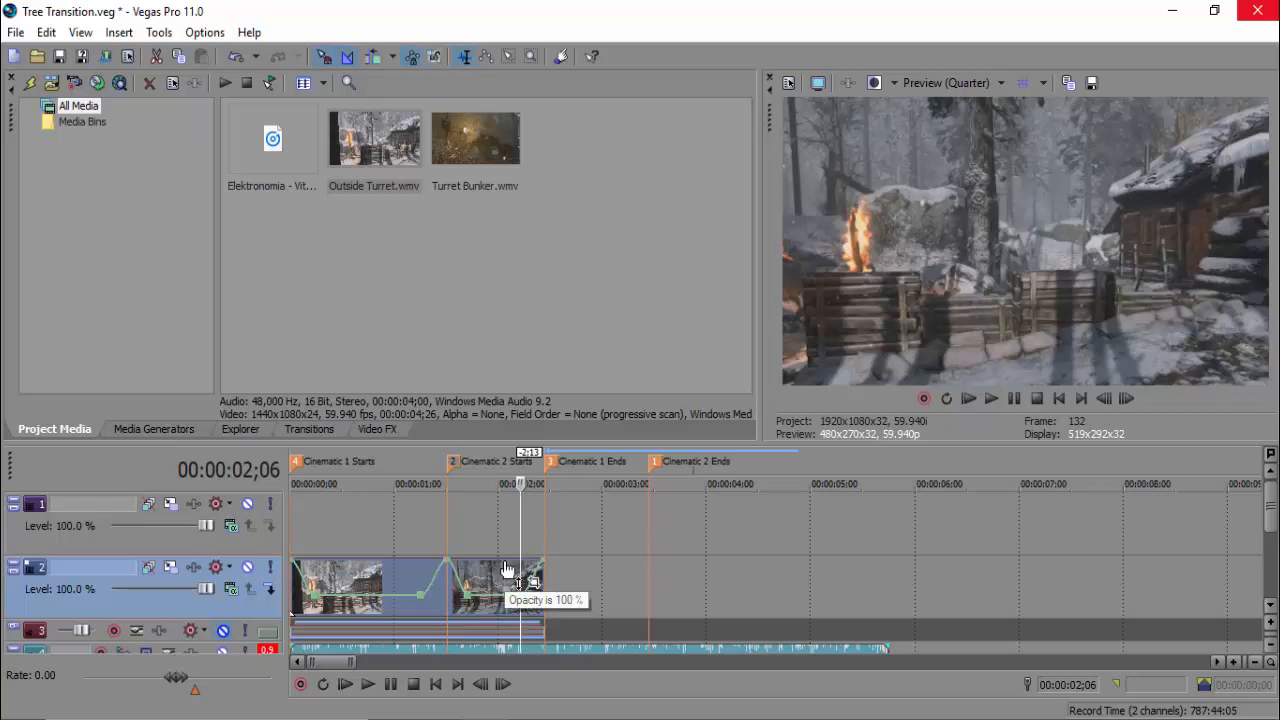
Place Turret Bunker.wmv on track 1 at the Cinematic 2 Starts marker and delete the audio track that comes with it
left_click(446, 527)
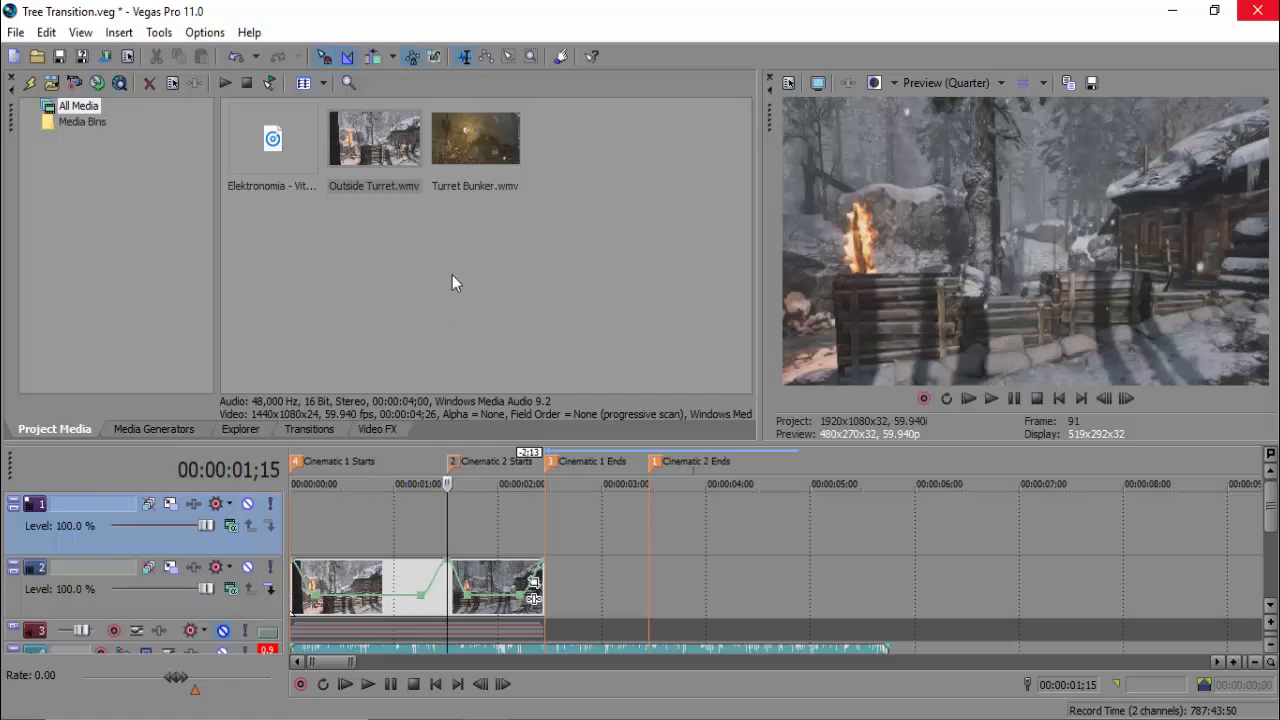
left_click(455, 138)
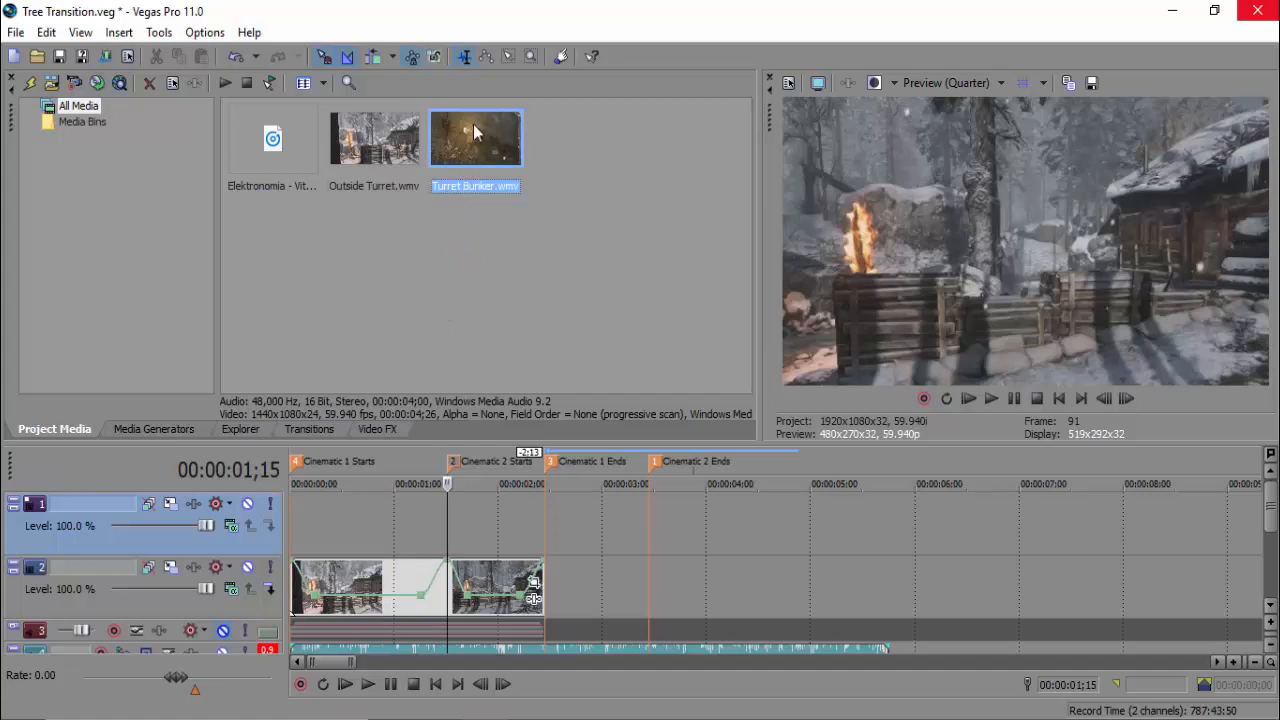
mouse_move(448, 136)
left_mouse_down()
mouse_move(502, 410)
mouse_move(456, 533)
mouse_move(476, 519)
mouse_move(500, 548)
left_mouse_up()
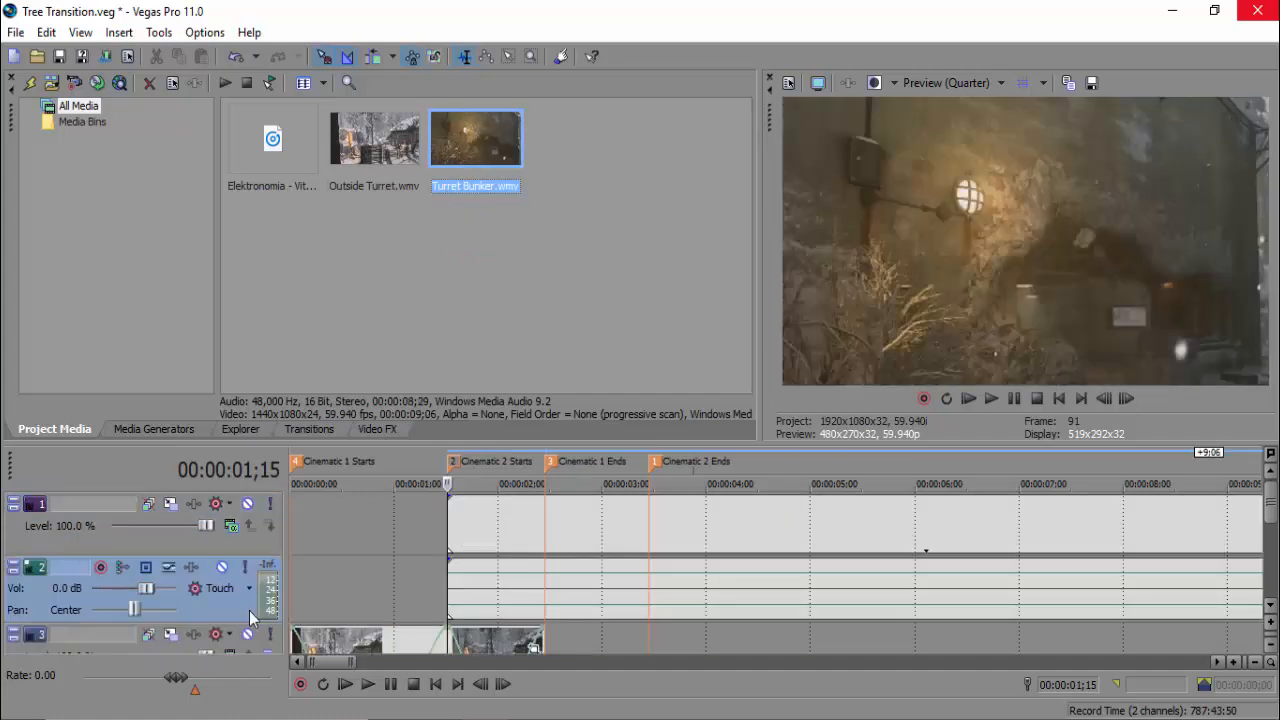
right_click(246, 614)
left_click(281, 283)
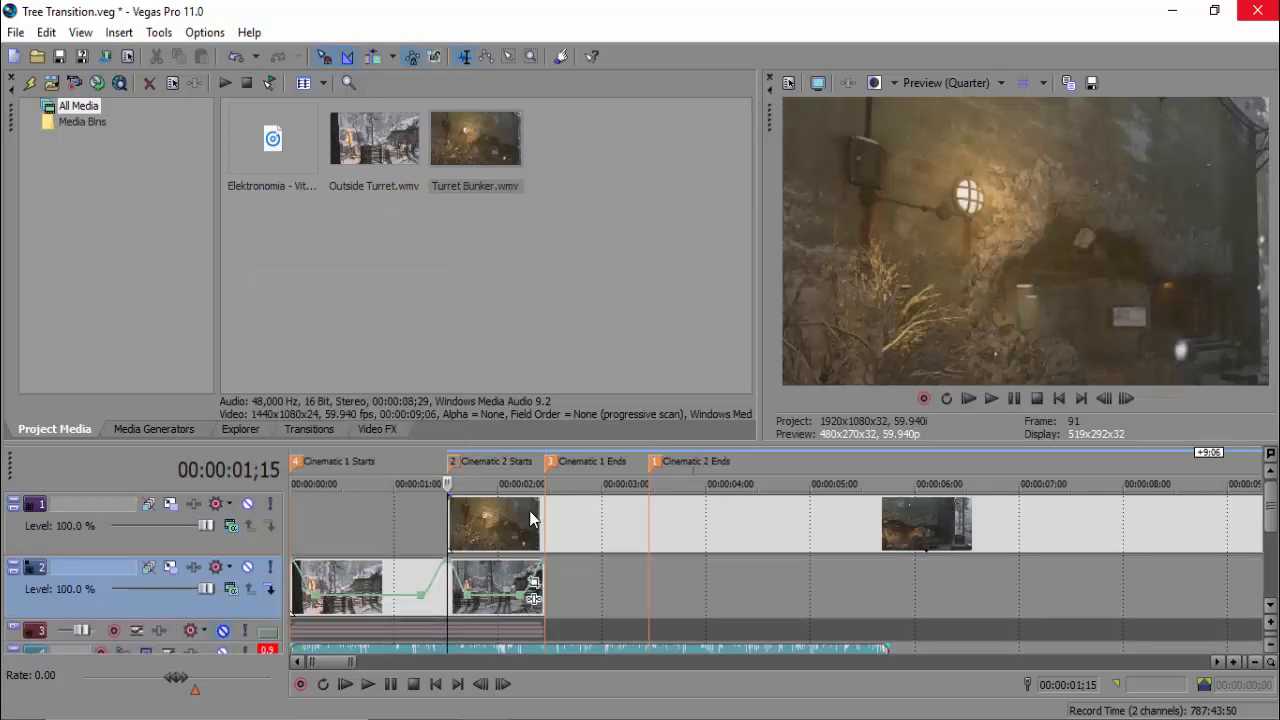
Trim the start of Turret Bunker to the frame where the tree has passed, and move the clip back to the Cinematic 2 Starts marker
left_click(507, 523)
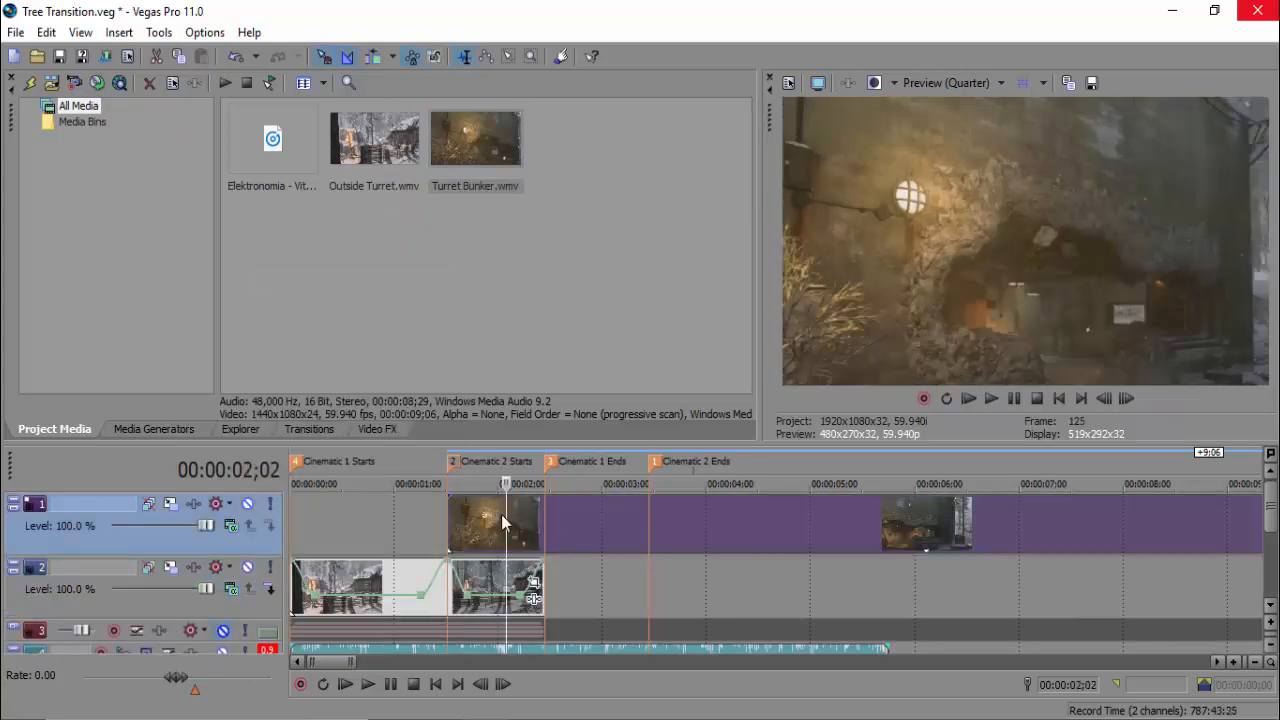
left_click_drag(554, 518, 445, 502)
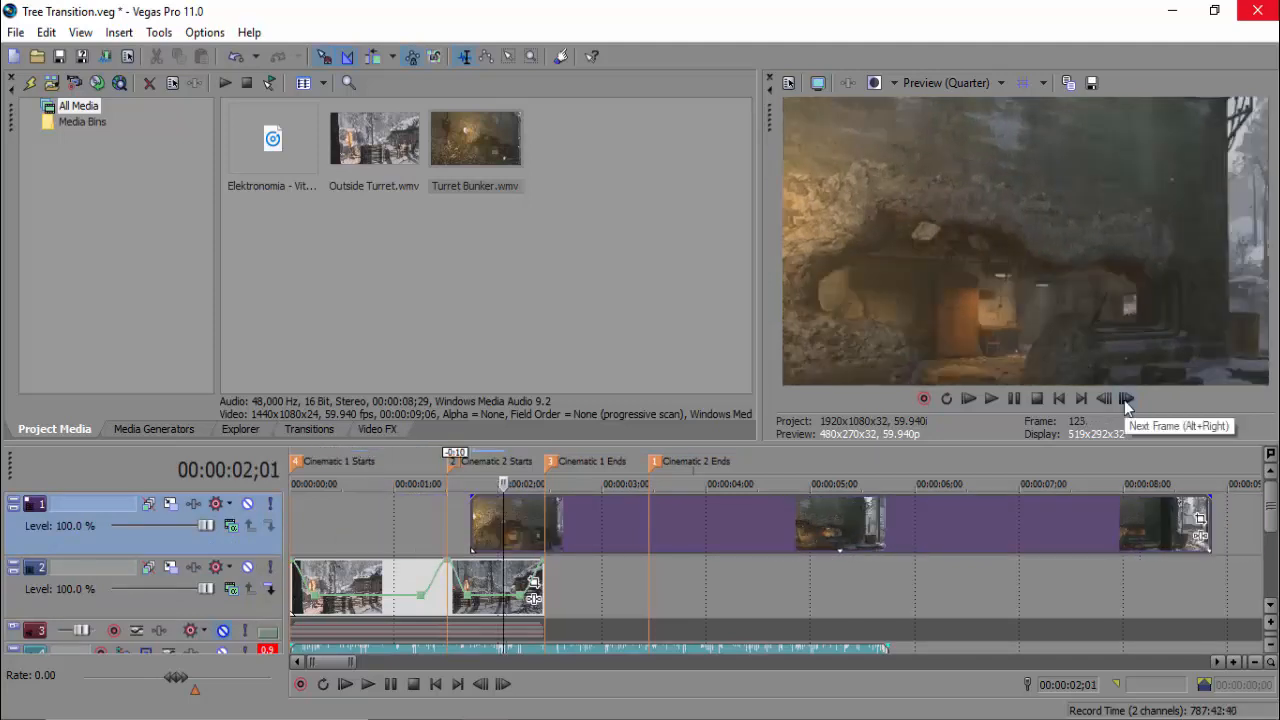
left_click(1126, 398)
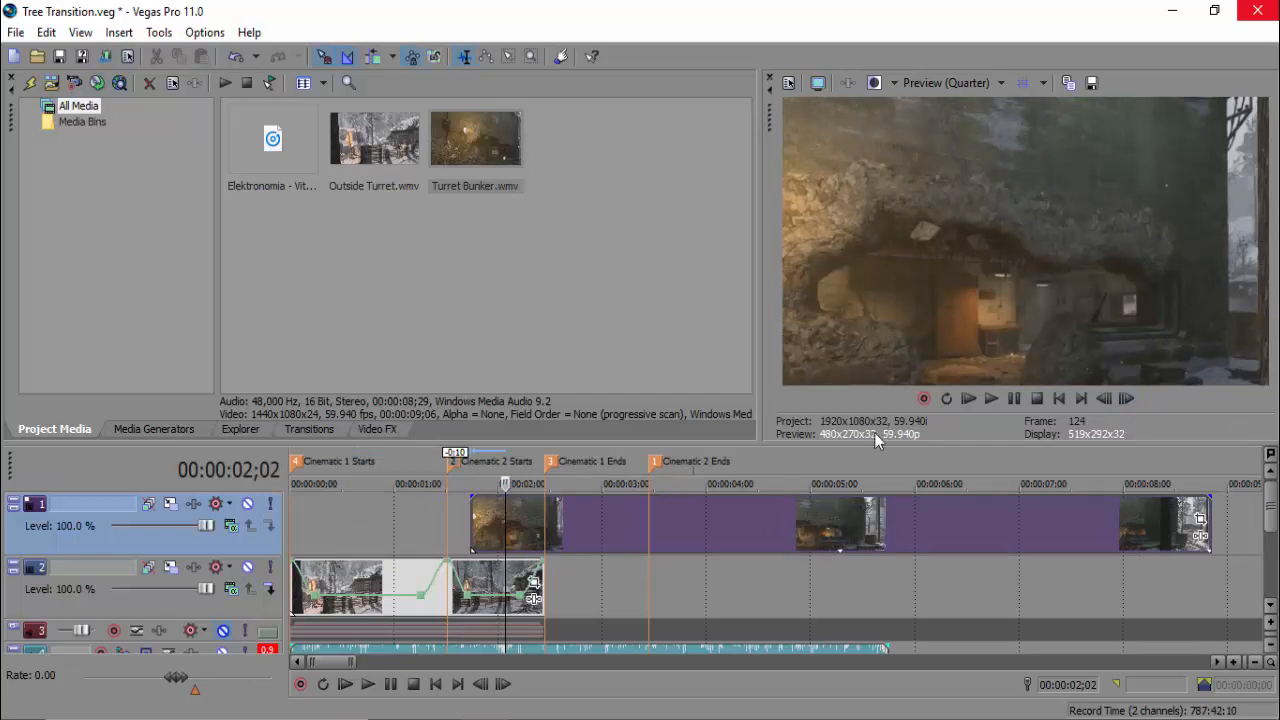
left_click_drag(473, 520, 511, 519)
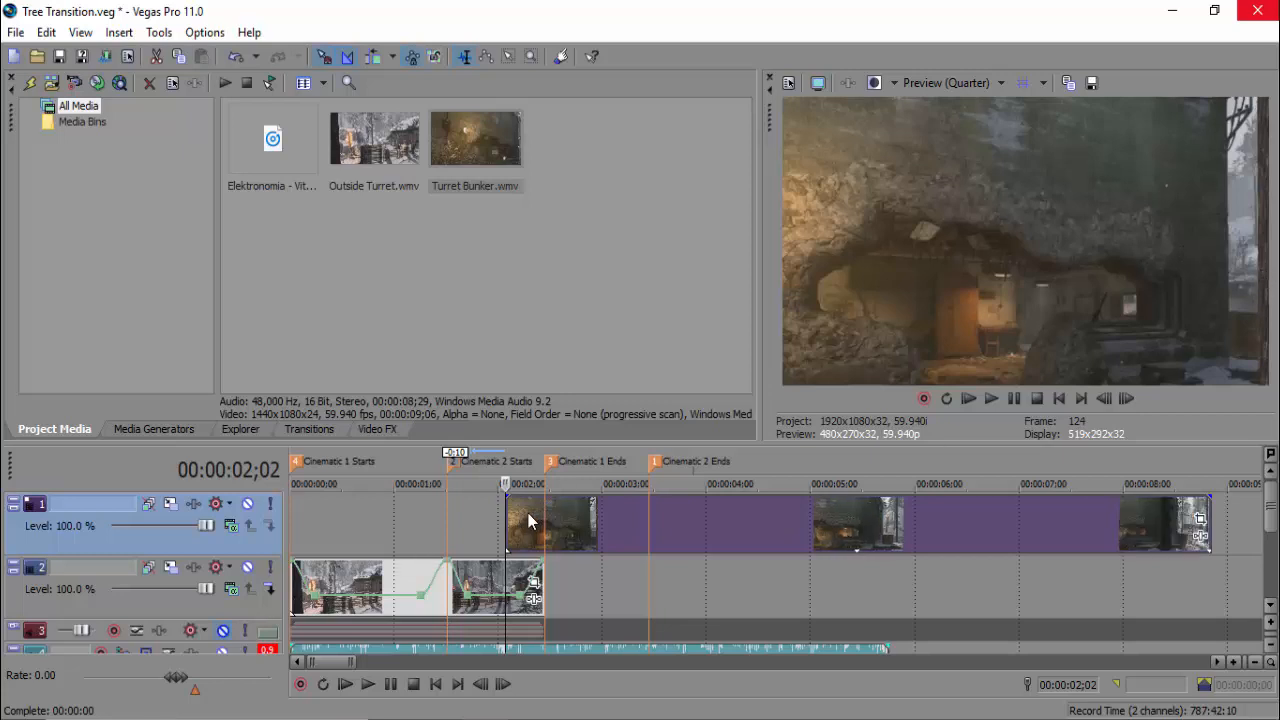
left_click_drag(528, 520, 475, 512)
Insert a velocity envelope on Turret Bunker with slow stretches around a peak at Cinematic 1 Ends, and trim the clip to Cinematic 2 Ends
right_click(475, 512)
mouse_move(569, 531)
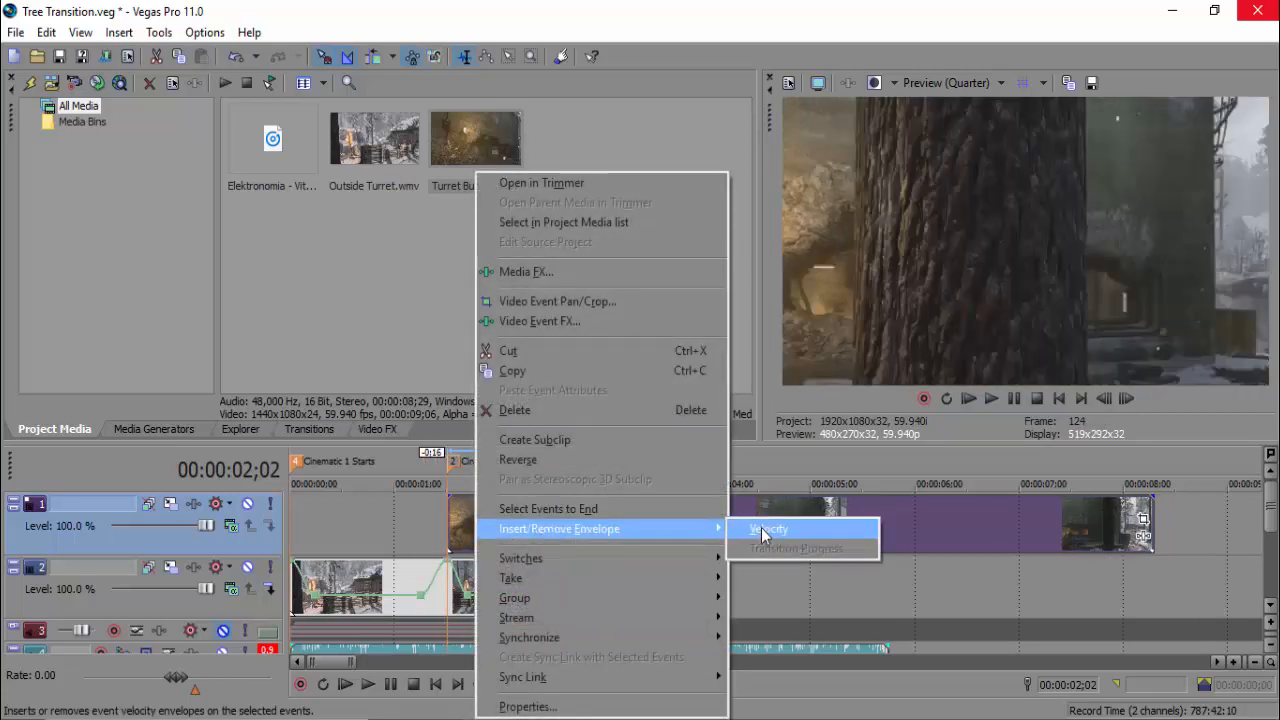
left_click(761, 527)
mouse_move(450, 535)
left_mouse_down()
mouse_move(453, 488)
mouse_move(471, 539)
left_mouse_up()
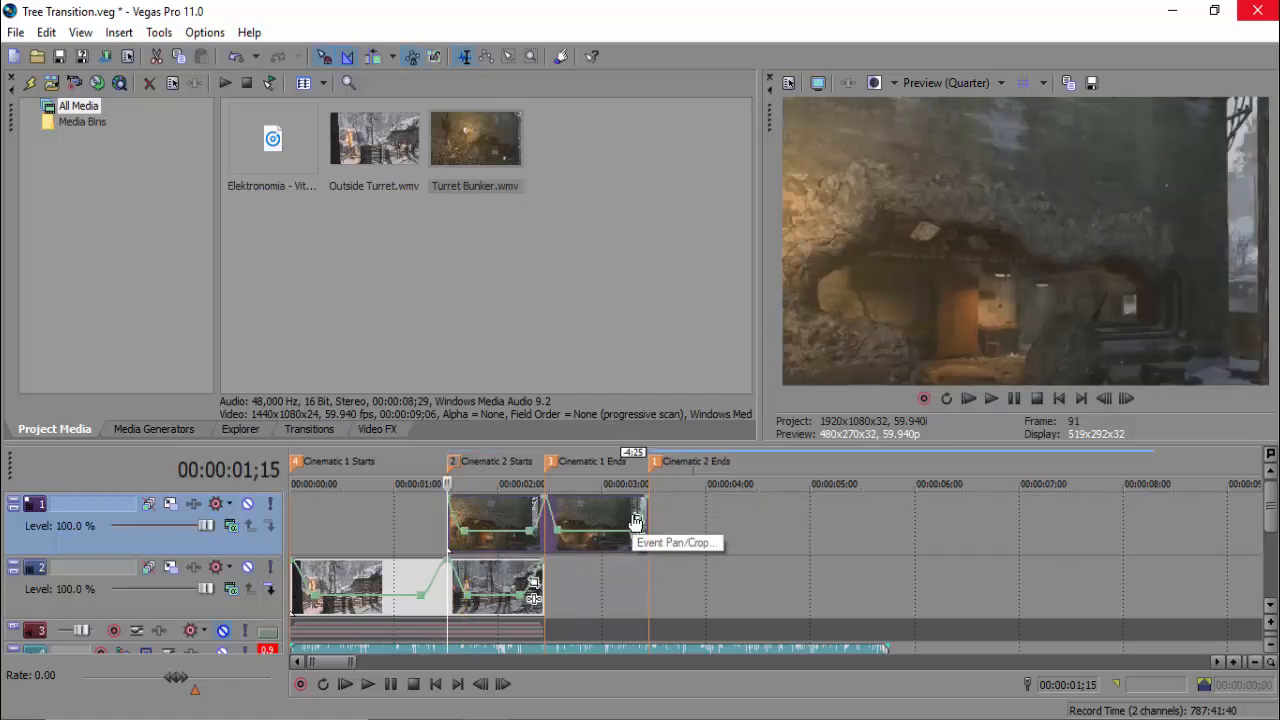
Open Event Pan/Crop for the Turret Bunker clip and enlarge its workspace over the timeline and the video preview
left_click(635, 521)
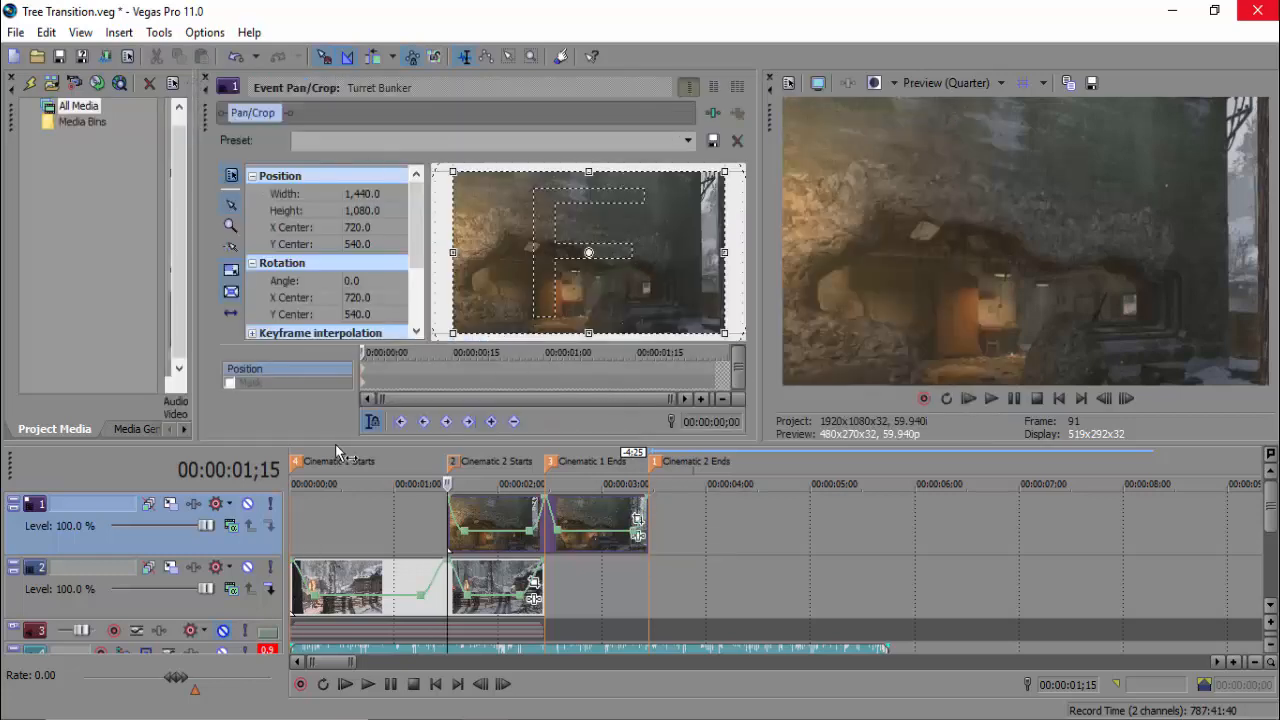
left_click_drag(340, 442, 345, 696)
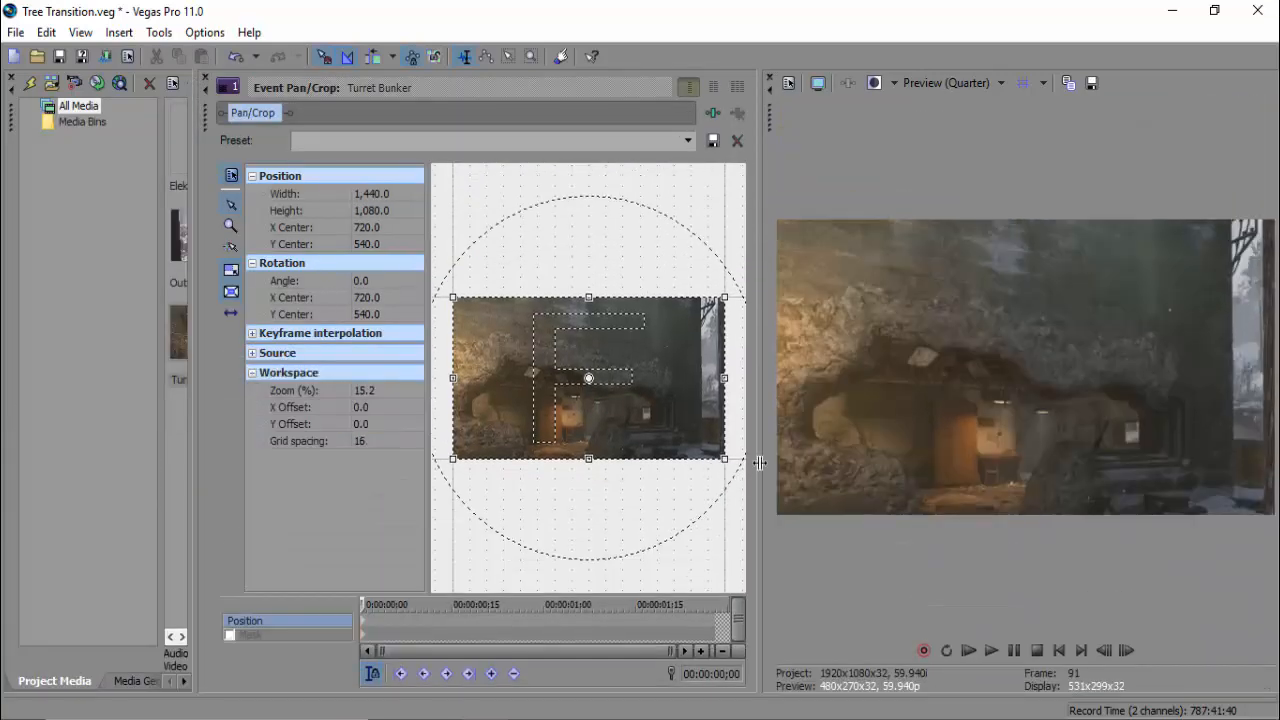
left_click_drag(760, 462, 1274, 462)
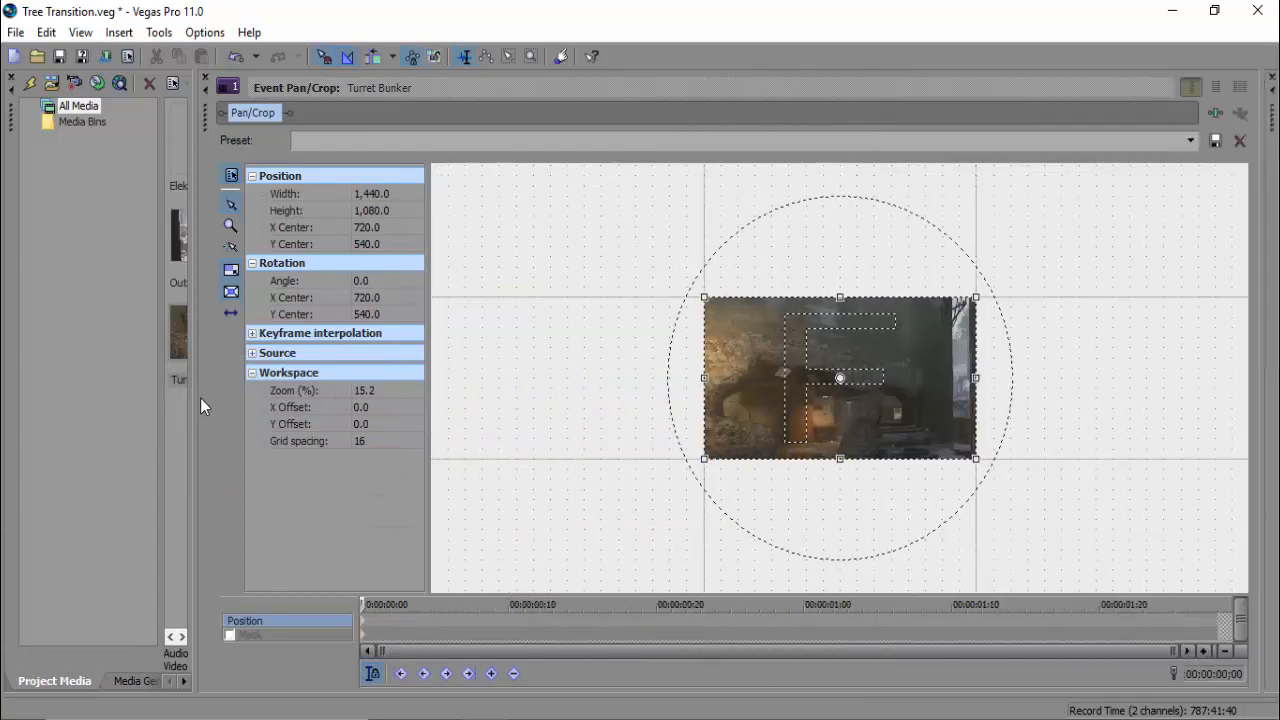
Enable the mask for the Turret Bunker clip in a widened Event Pan/Crop workspace focused on the frame's right edge
left_click_drag(200, 405, 22, 405)
left_click(56, 226)
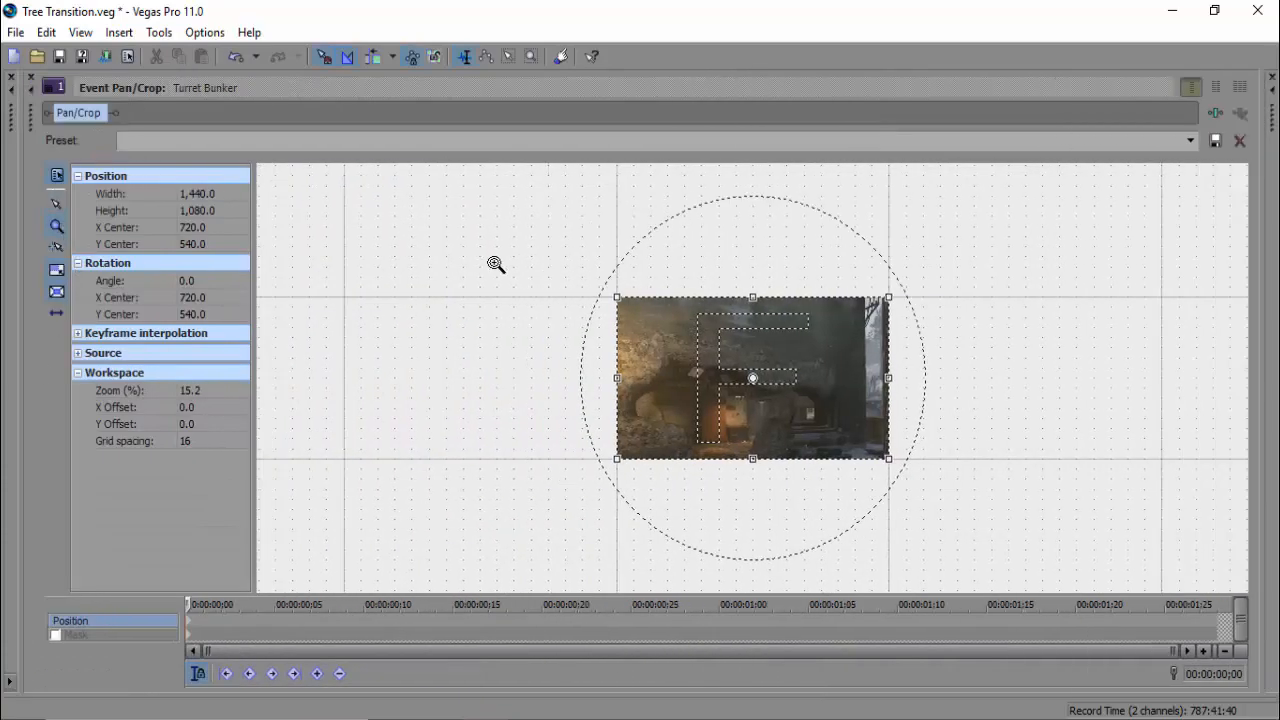
left_click(849, 363)
left_click(820, 415)
right_click(735, 392)
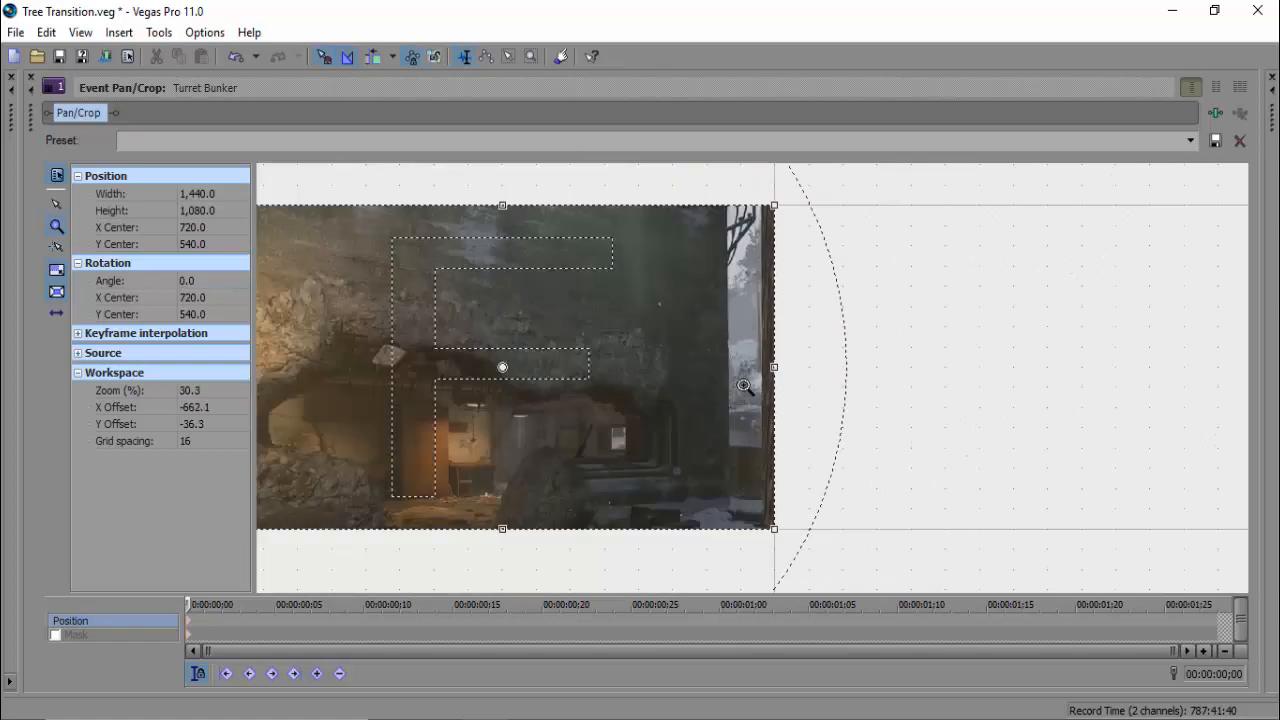
scroll(205, 246, "up", 2)
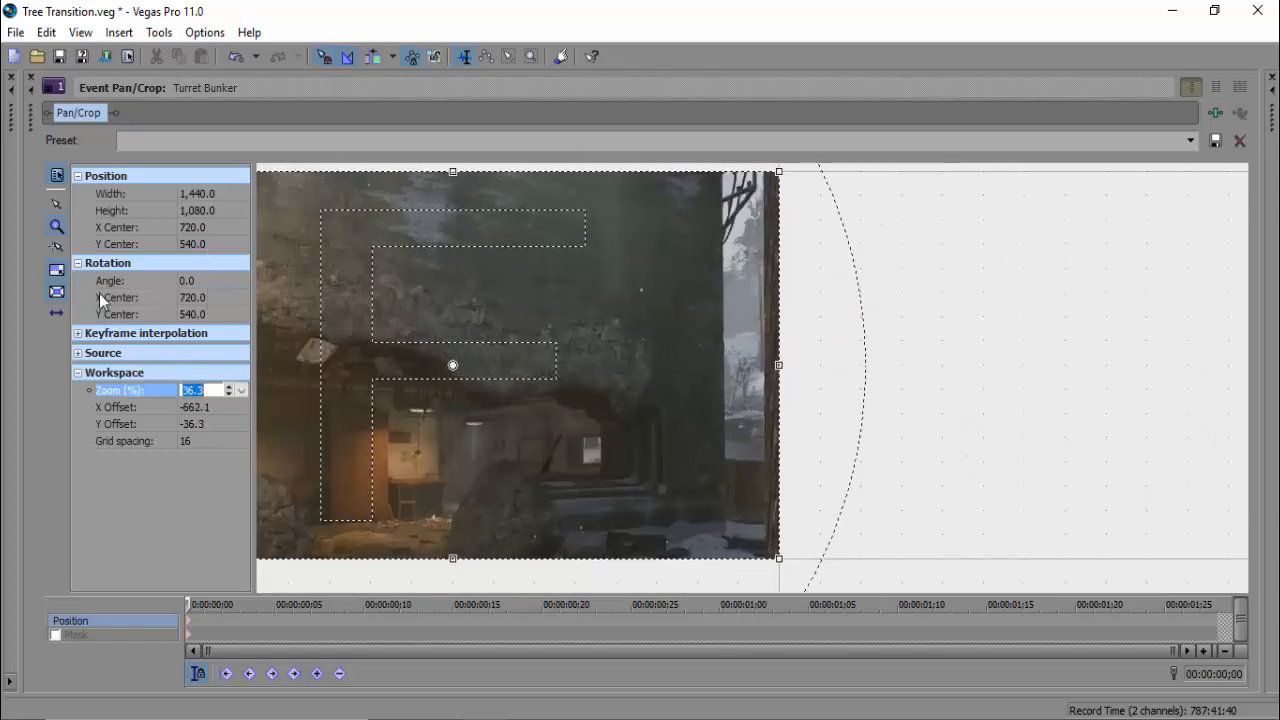
left_click(55, 634)
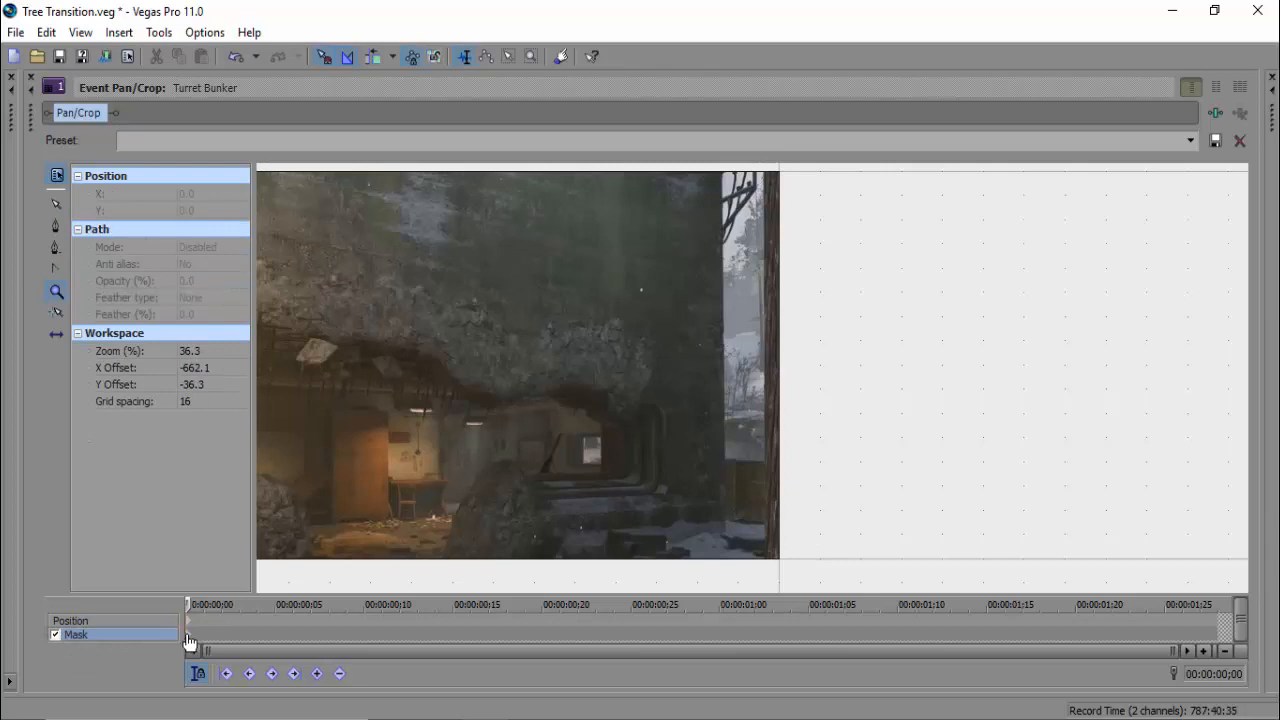
Draw a closed four-point positive mask around the tree sliver at the frame's right edge on the clip's first frame
left_click(57, 228)
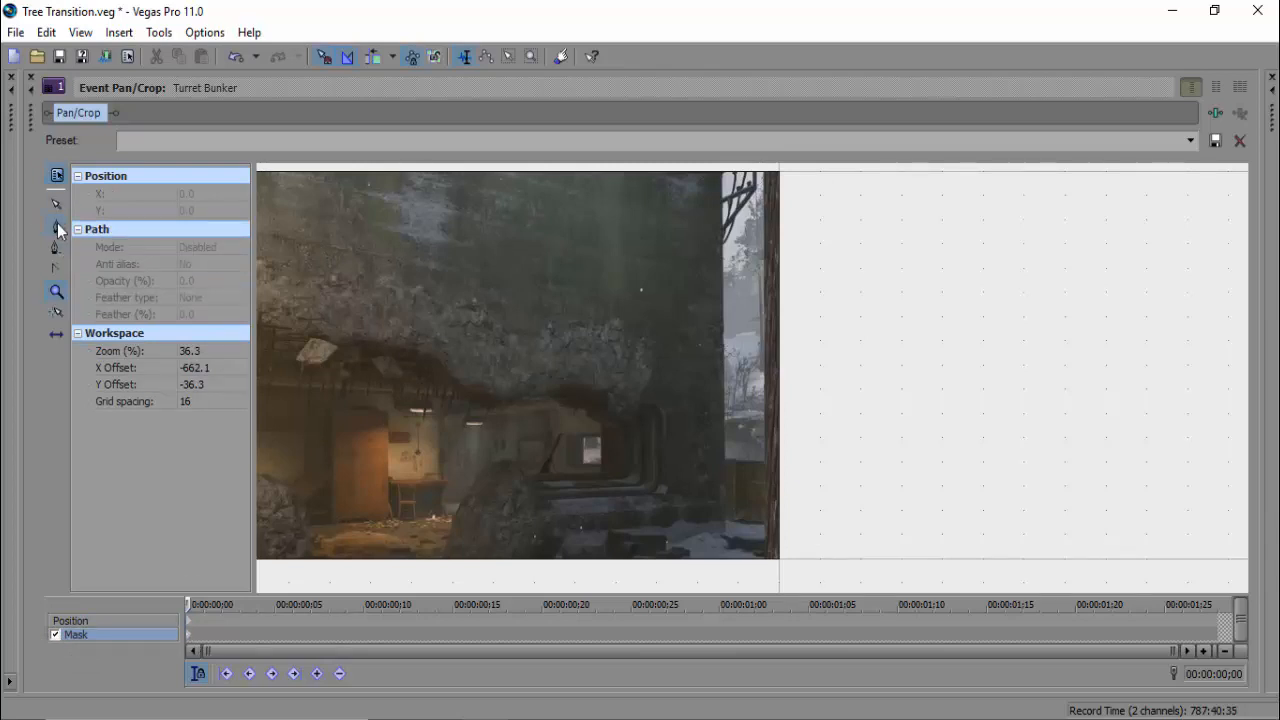
left_click(765, 173)
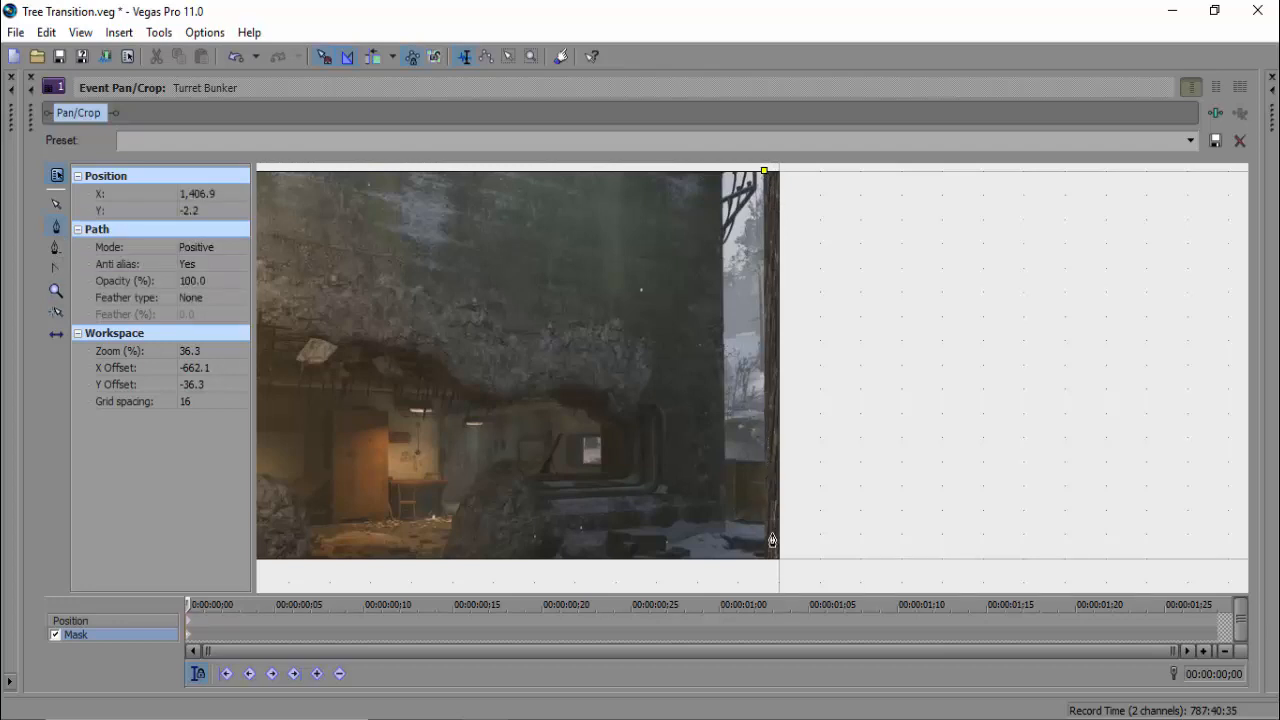
left_click(765, 568)
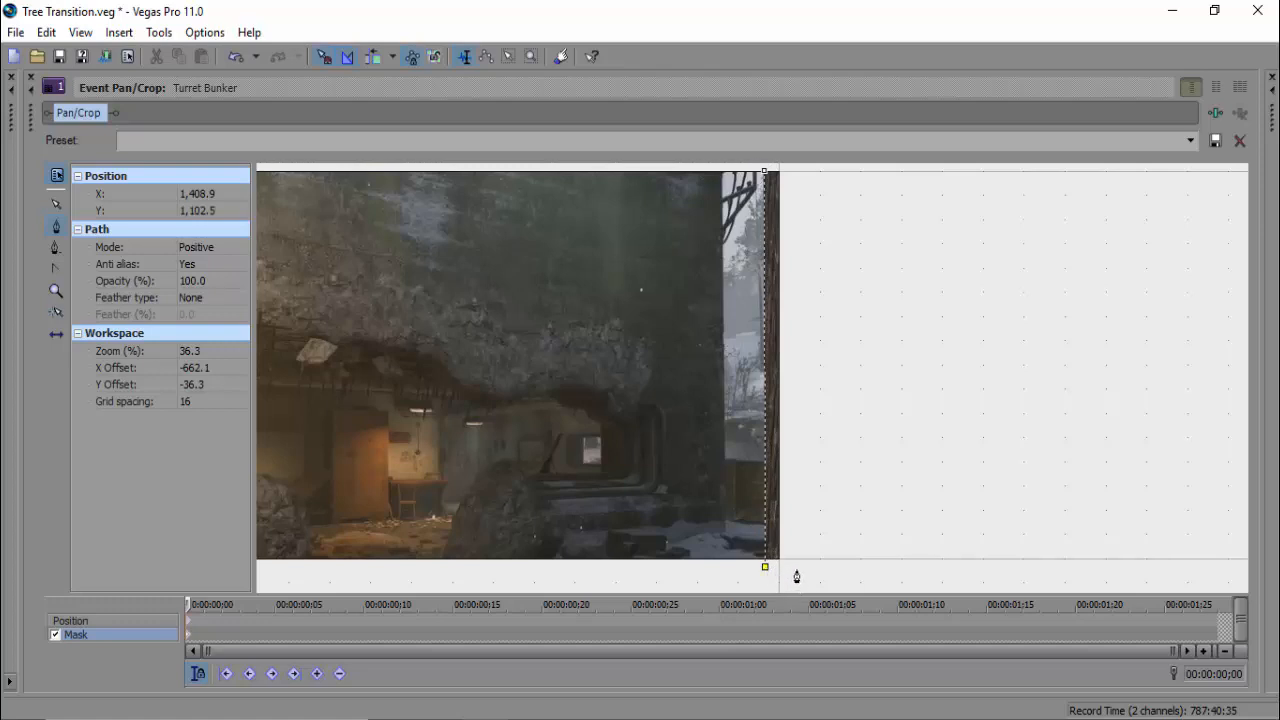
left_click(797, 568)
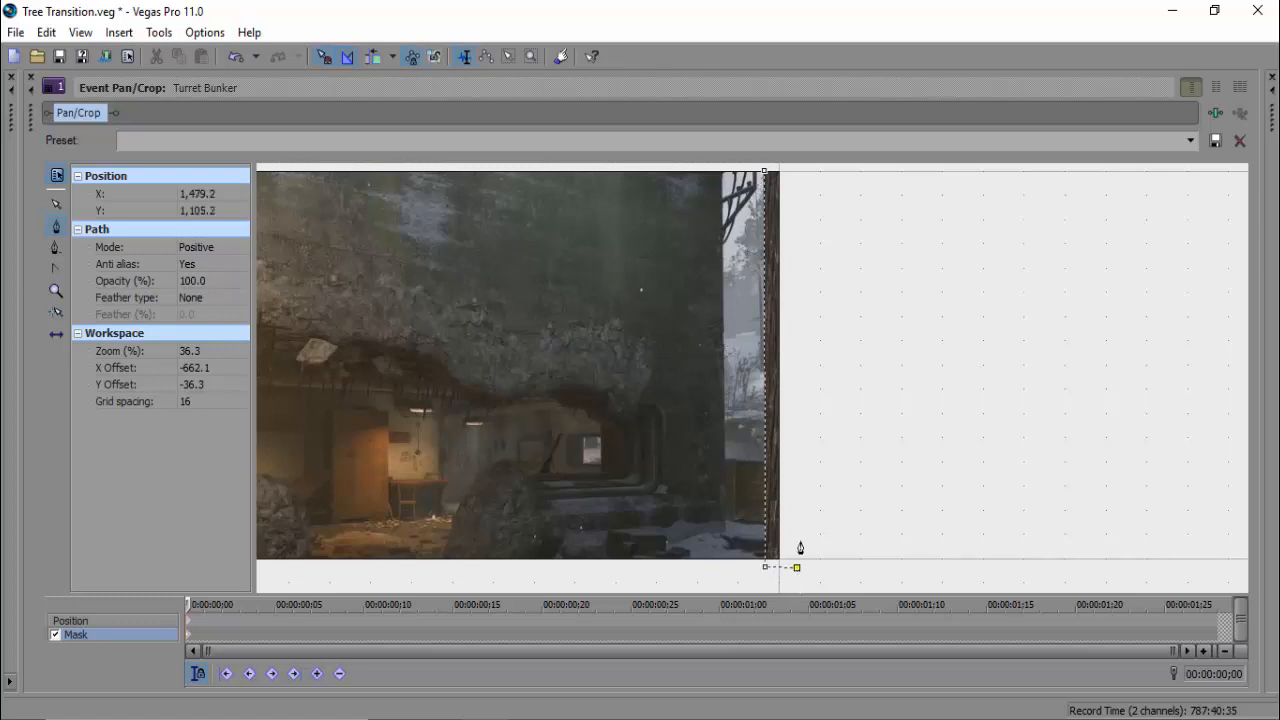
left_click(798, 168)
left_click(766, 173)
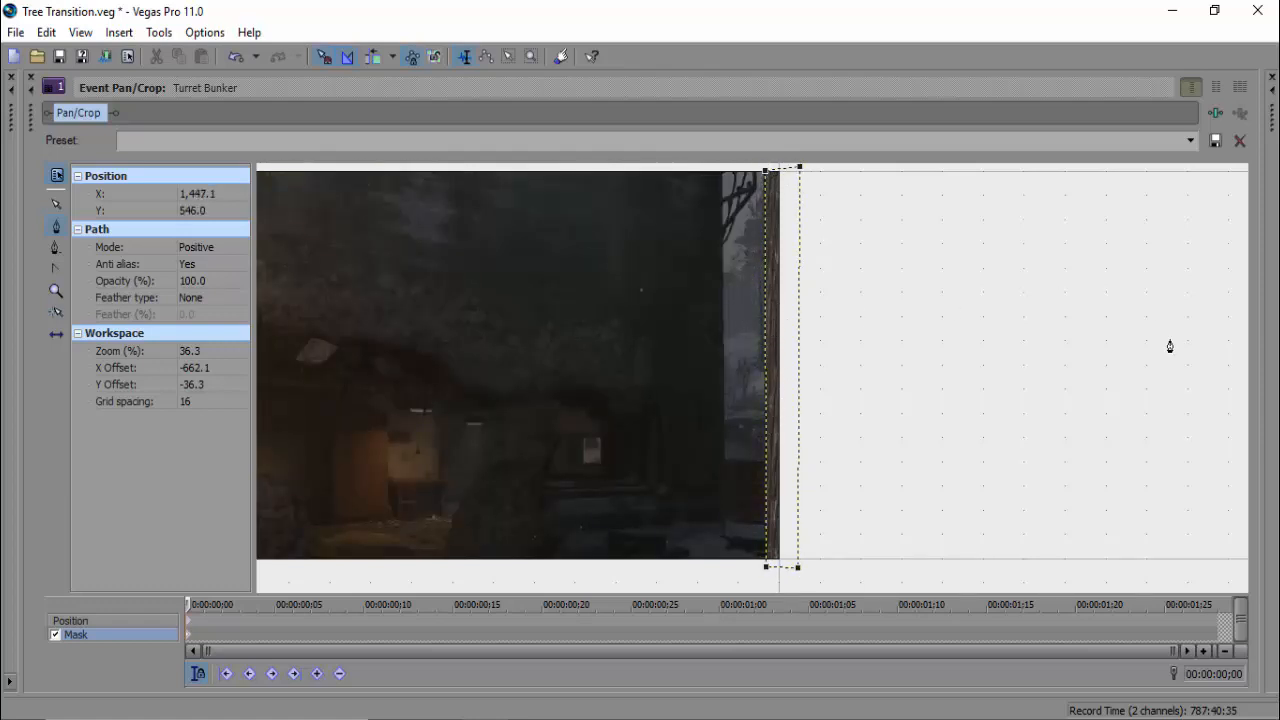
Place the timeline cursor on Turret Bunker's first low velocity point at 00:00:01;20
left_click_drag(1261, 369, 688, 350)
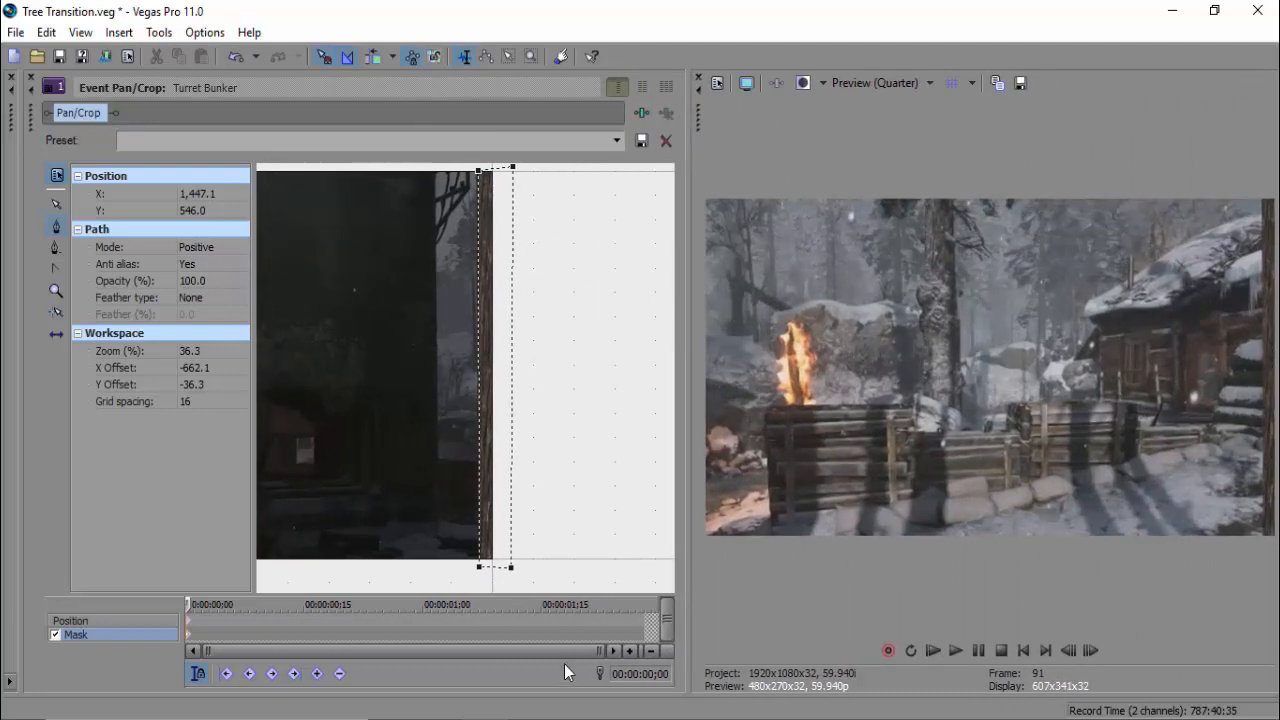
left_click_drag(526, 684, 522, 458)
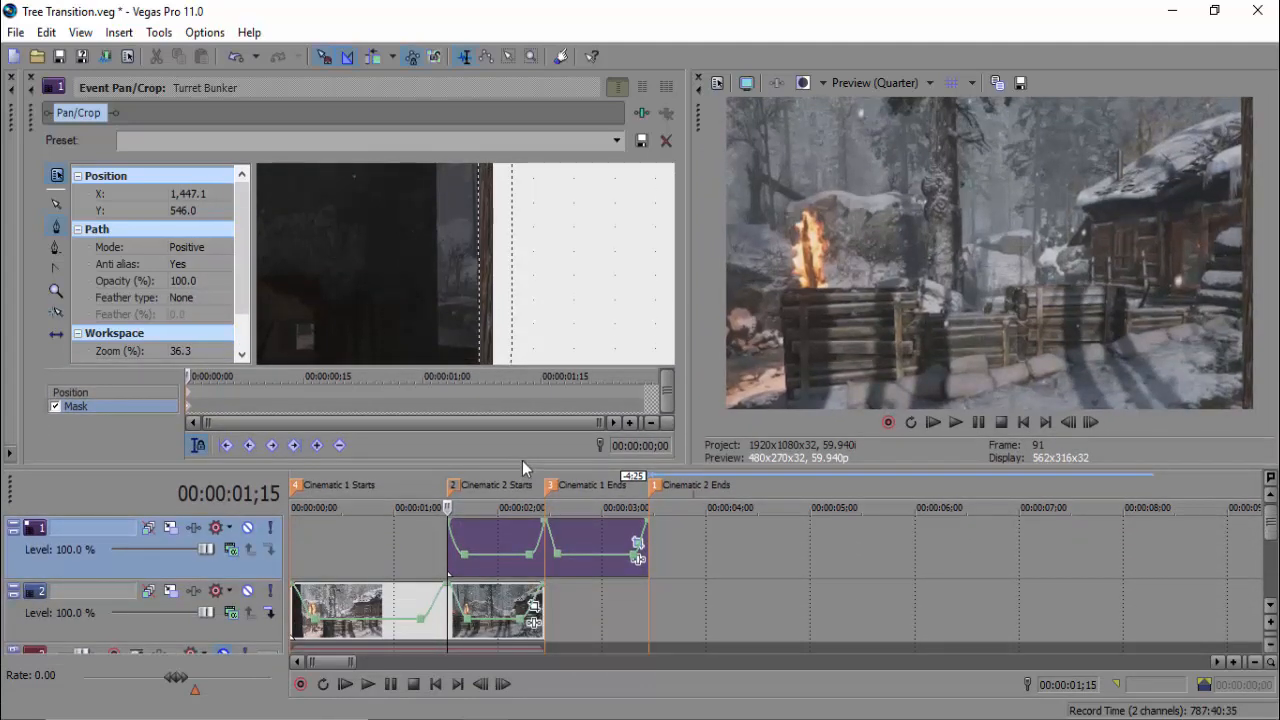
left_click(494, 538)
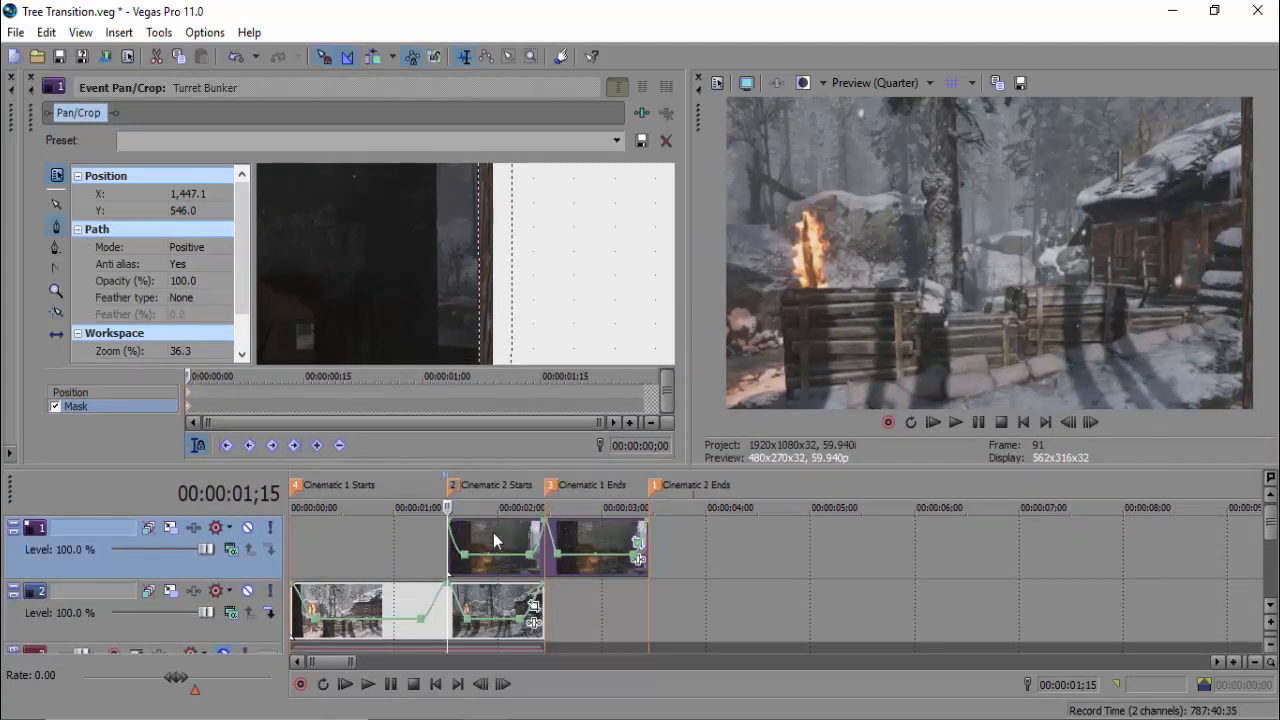
left_click(493, 533)
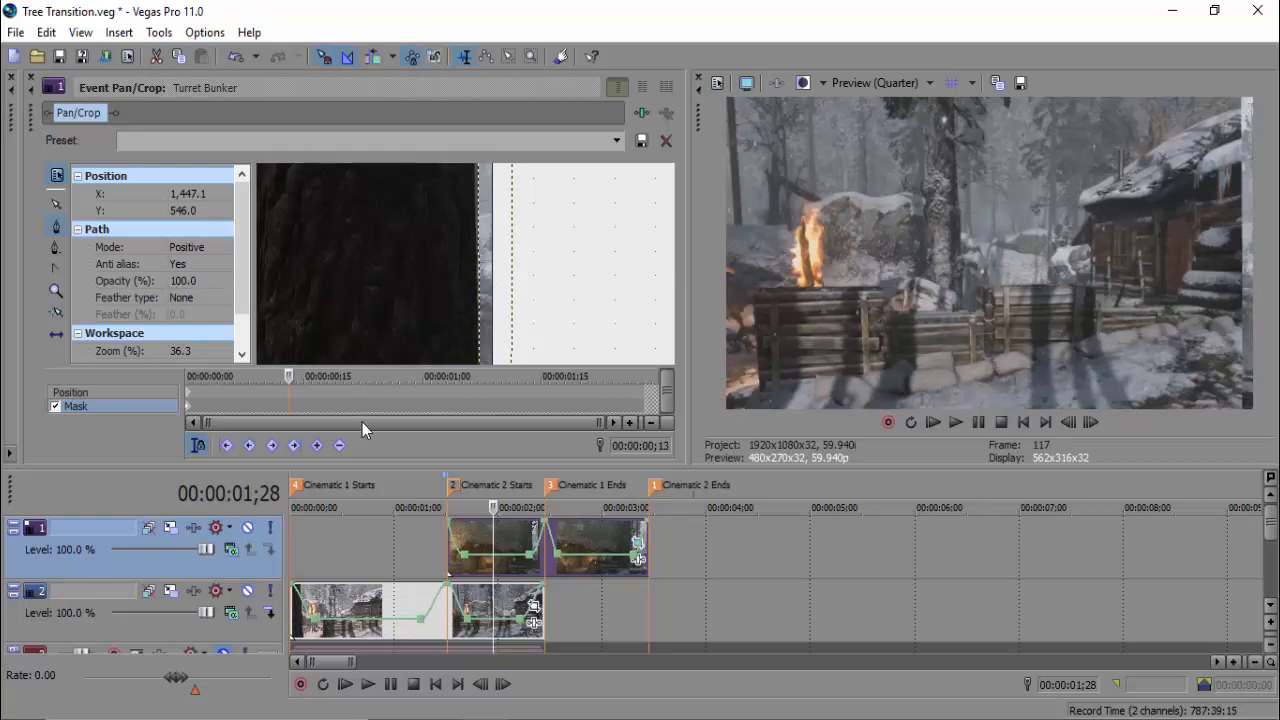
left_click(452, 545)
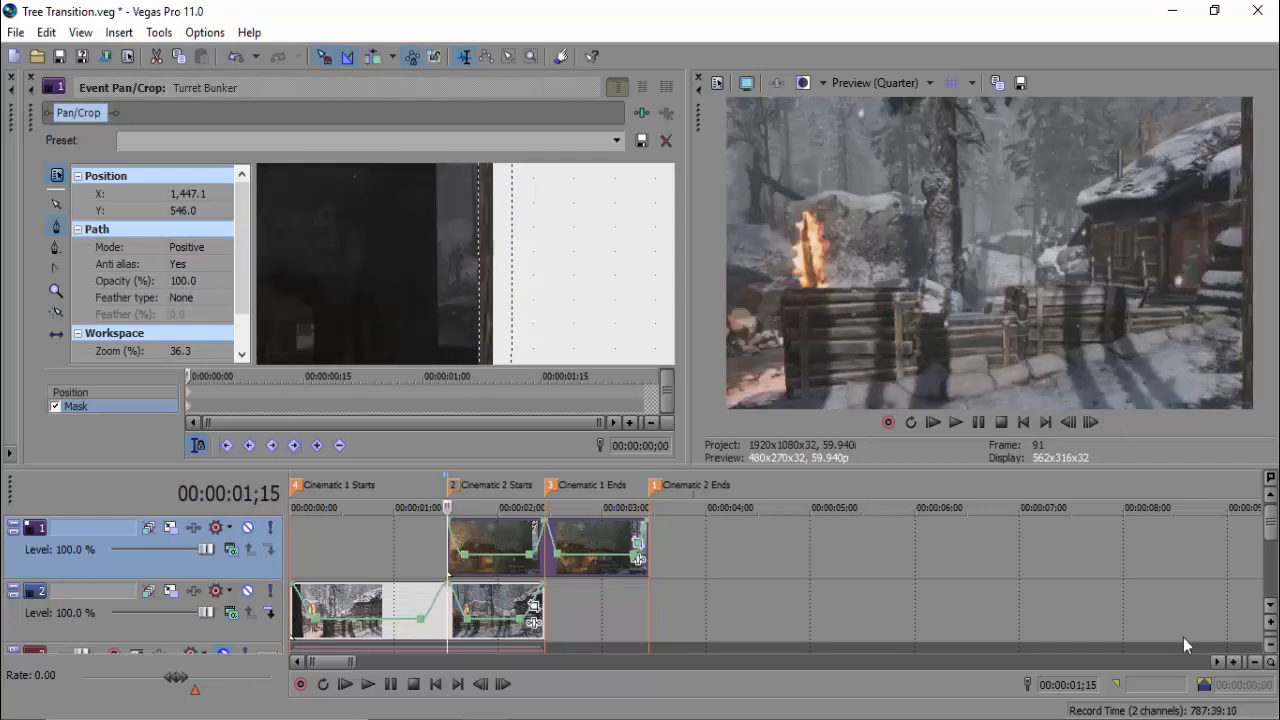
left_click(1234, 663)
left_click(1234, 663)
left_click(1234, 663)
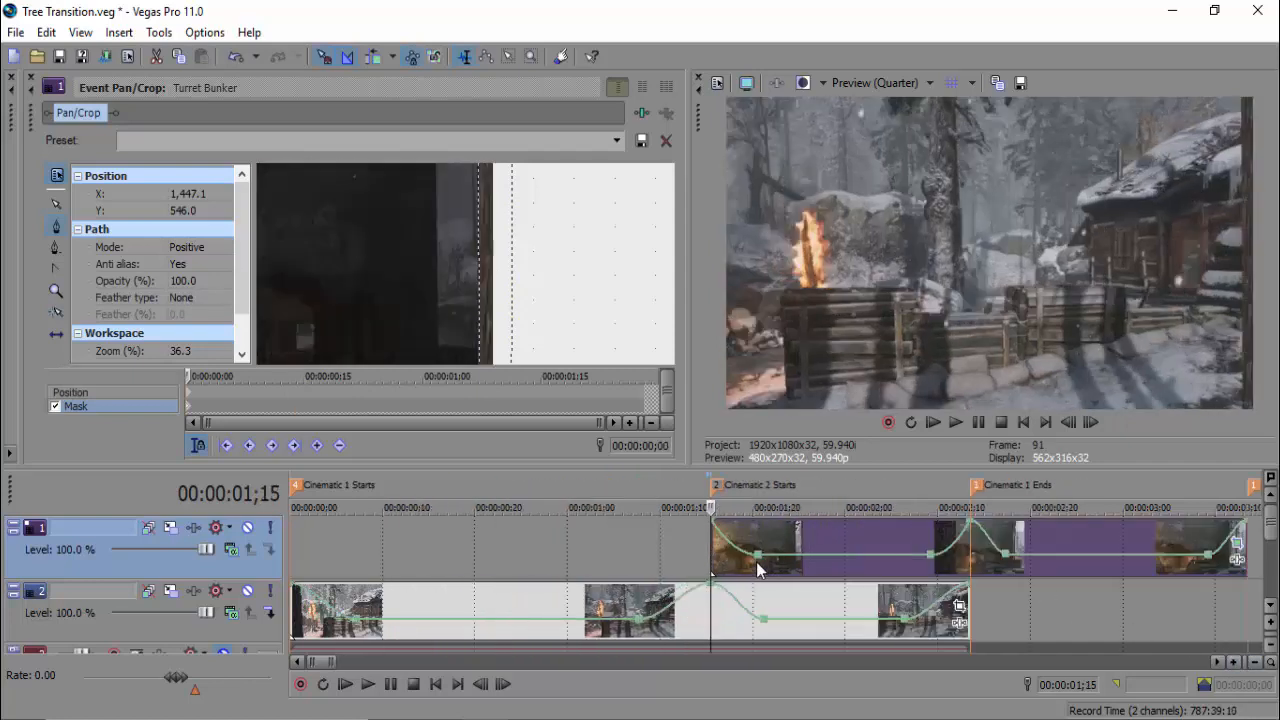
left_click(760, 562)
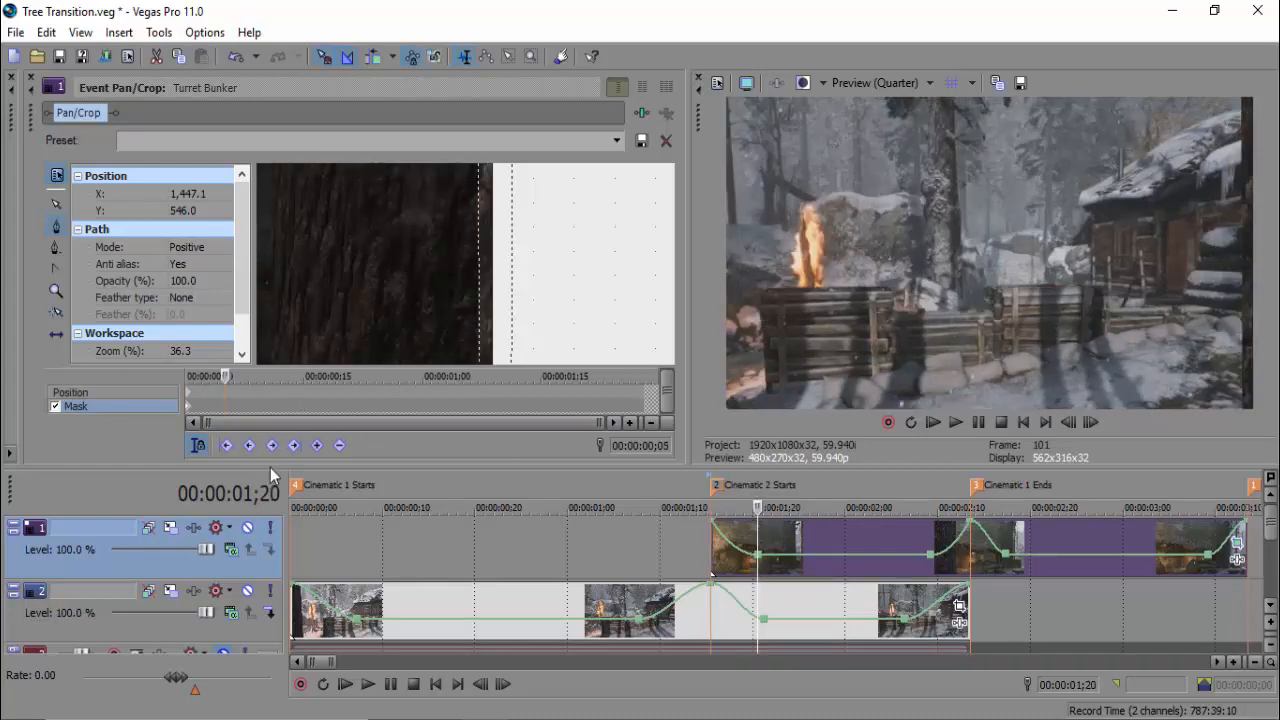
Add a mask keyframe at 00:00:00;05 in a widened Event Pan/Crop workspace and switch to the Normal Edit tool
left_click_drag(270, 467, 352, 698)
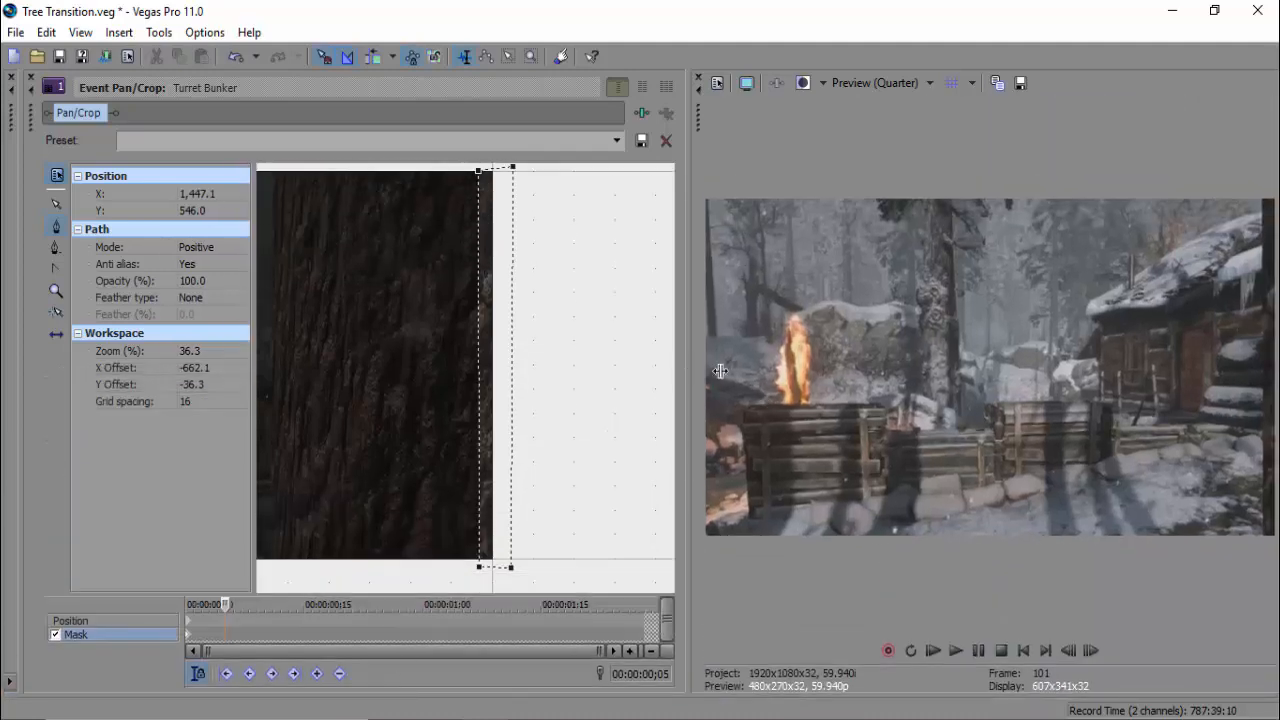
left_click_drag(691, 368, 1166, 380)
left_click(842, 325)
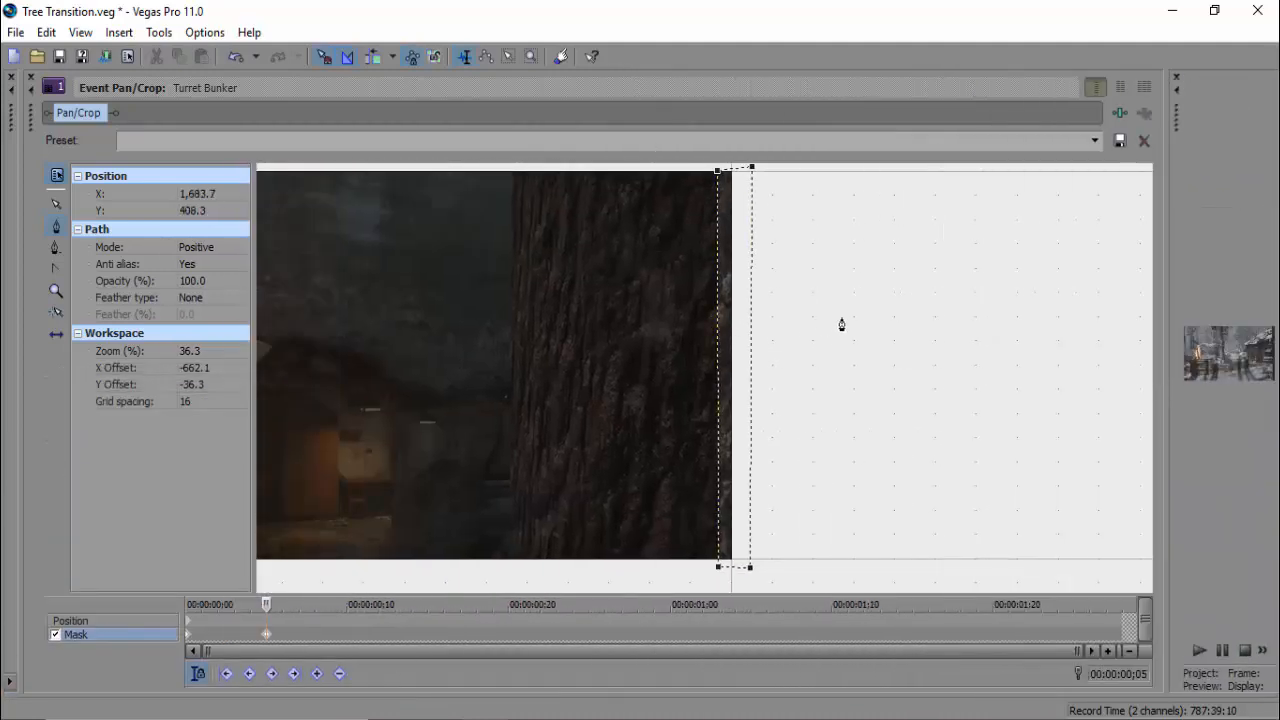
left_click(830, 321)
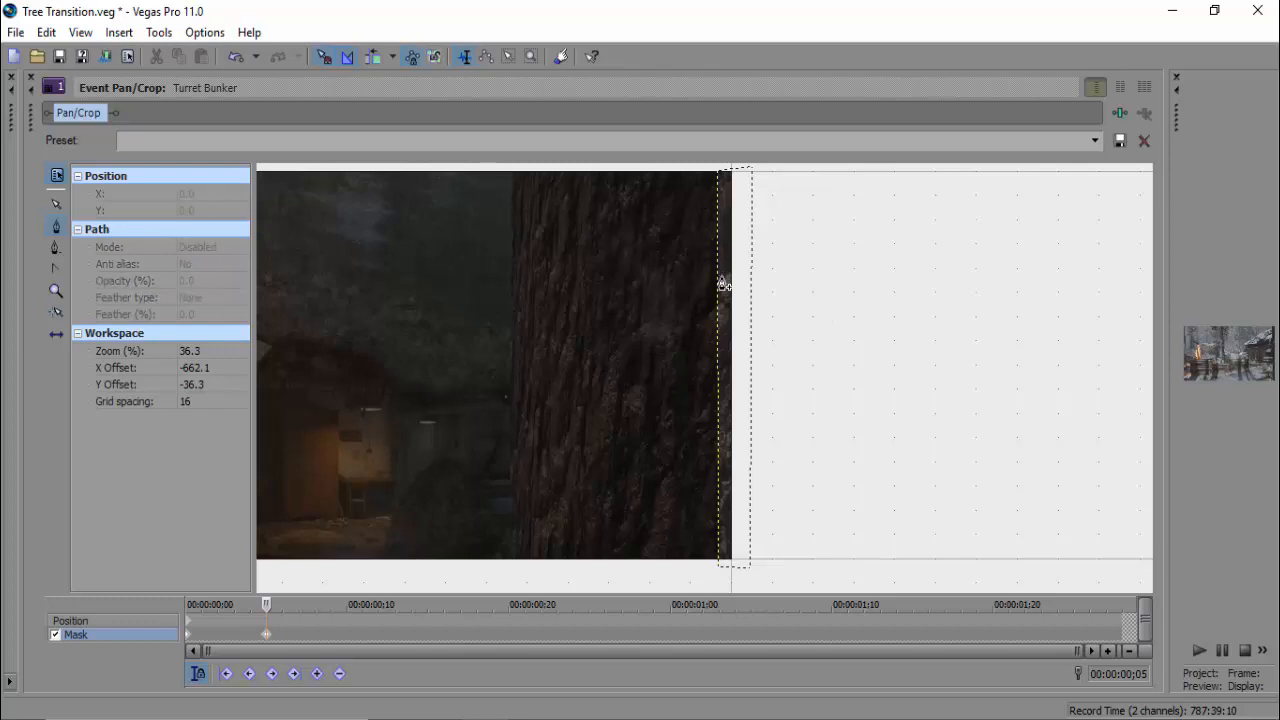
left_click(56, 204)
left_click(247, 638)
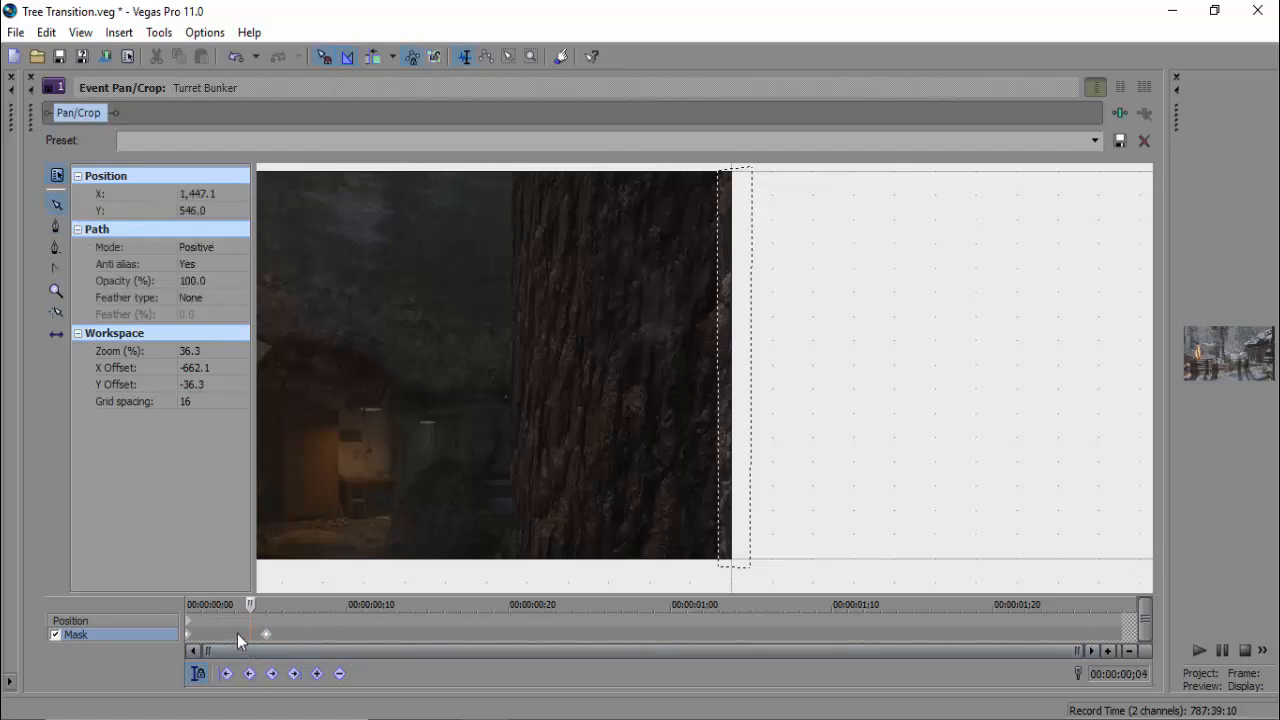
left_click(237, 640)
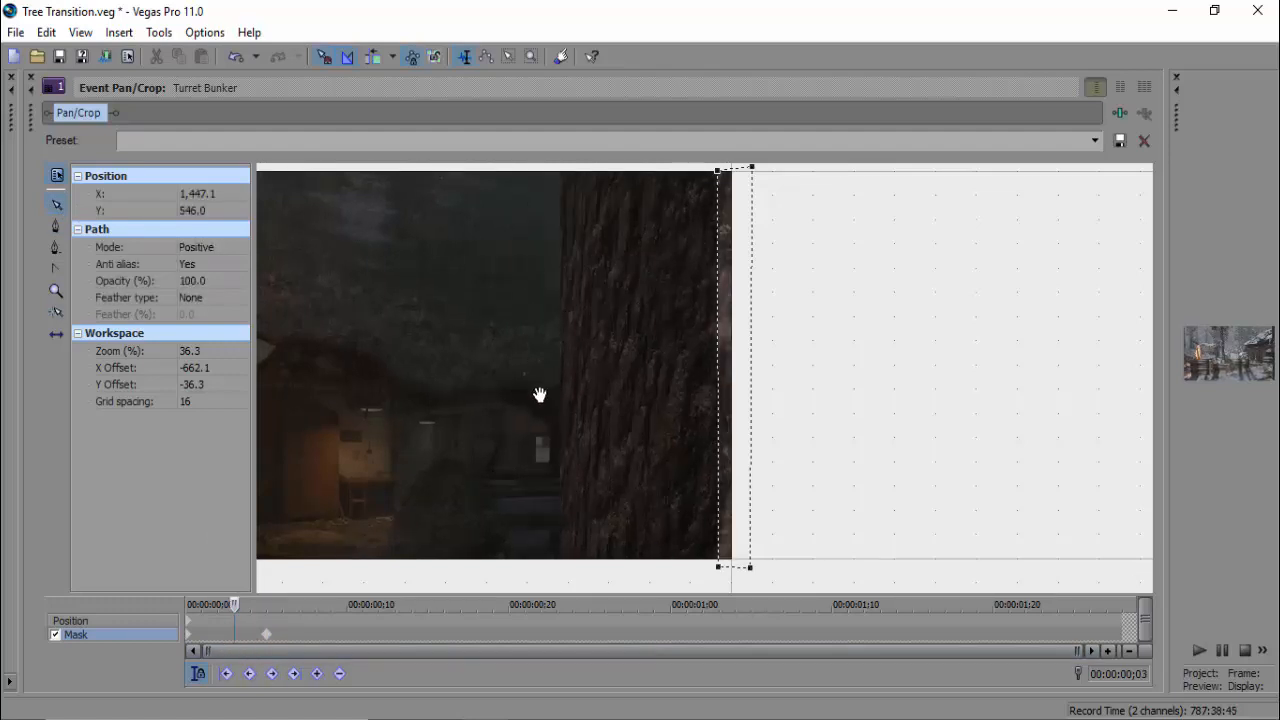
left_click(268, 640)
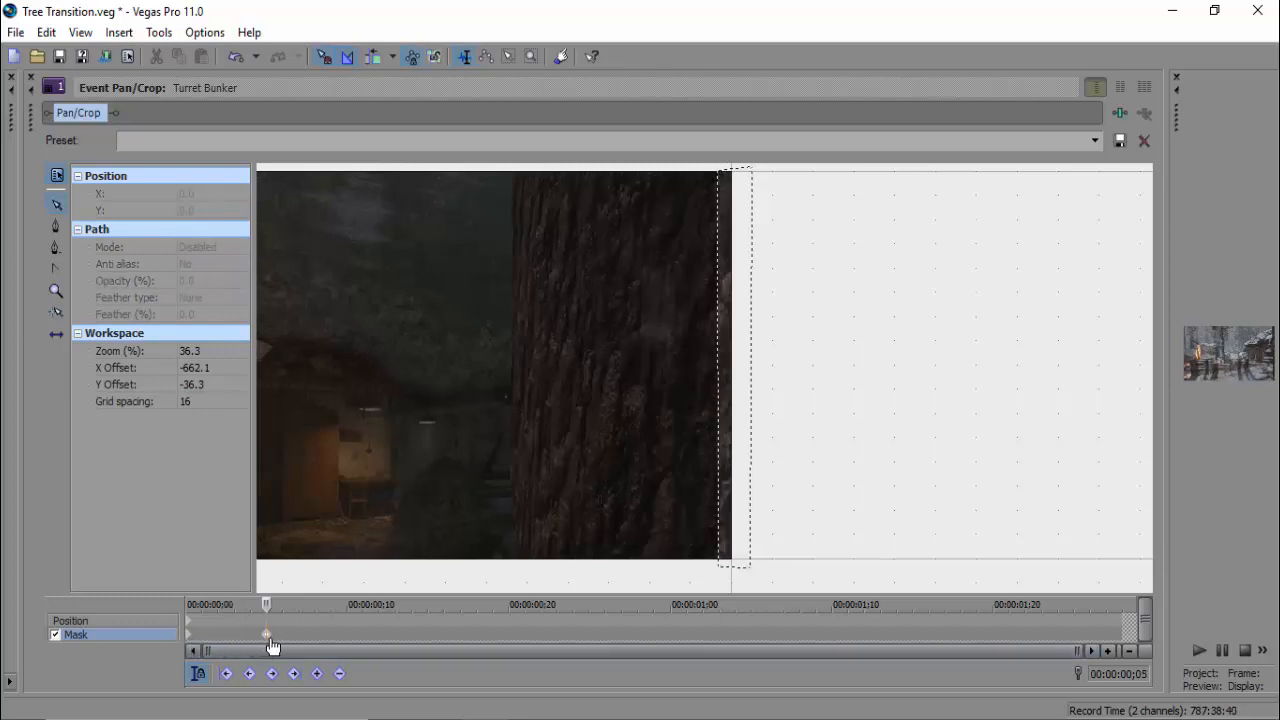
Move the mask's left edge onto the tree's left edge at 00:00:00;05, with corners at about X 967 and X 963
left_click(716, 378)
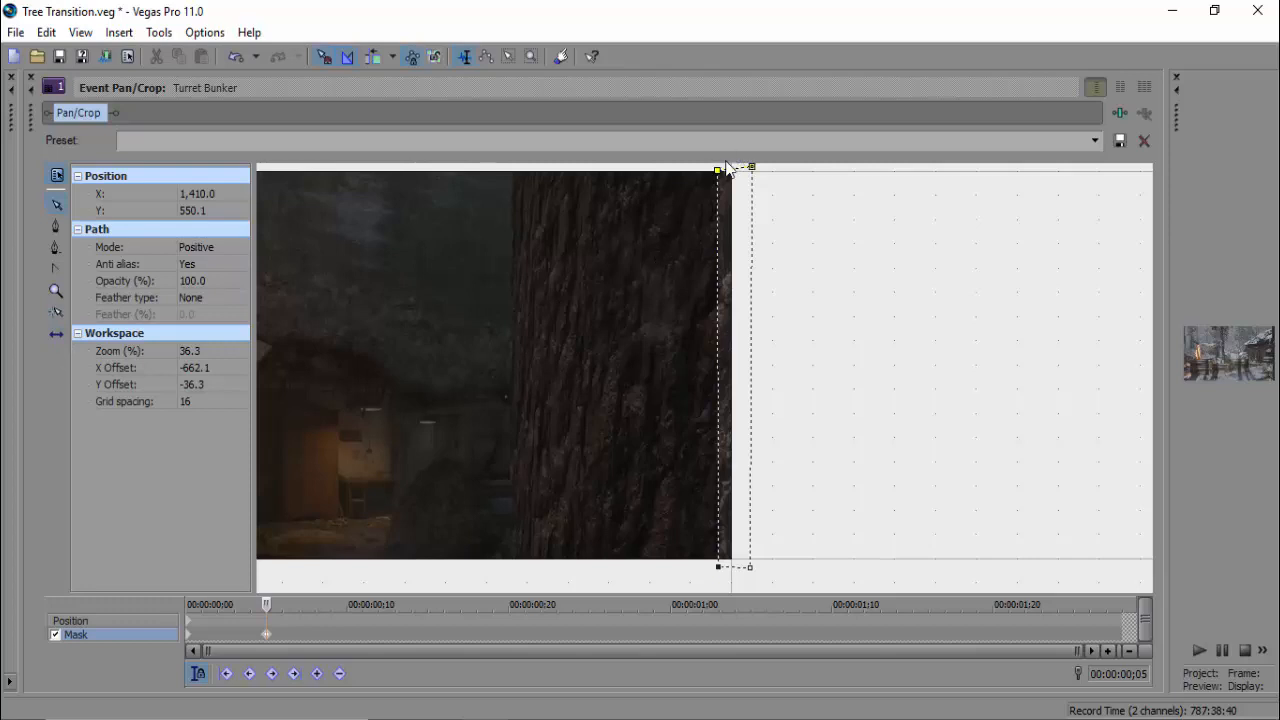
left_click_drag(718, 172, 517, 173)
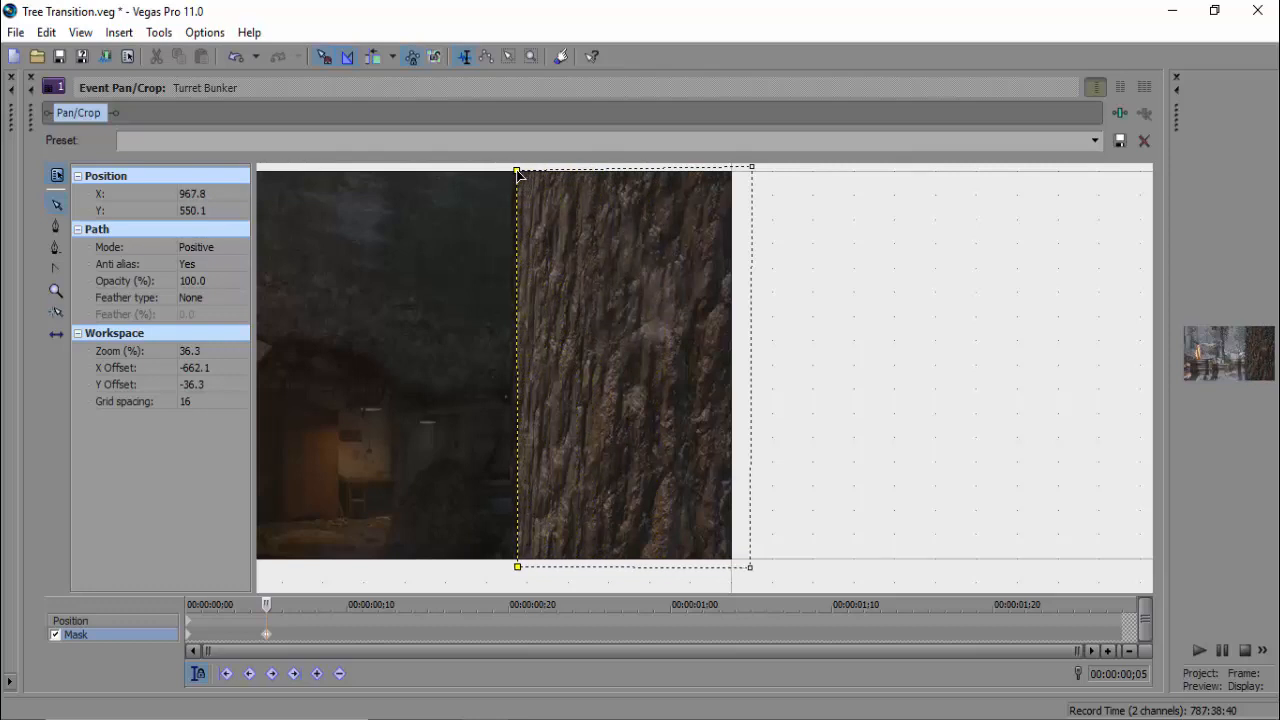
left_click_drag(518, 174, 516, 173)
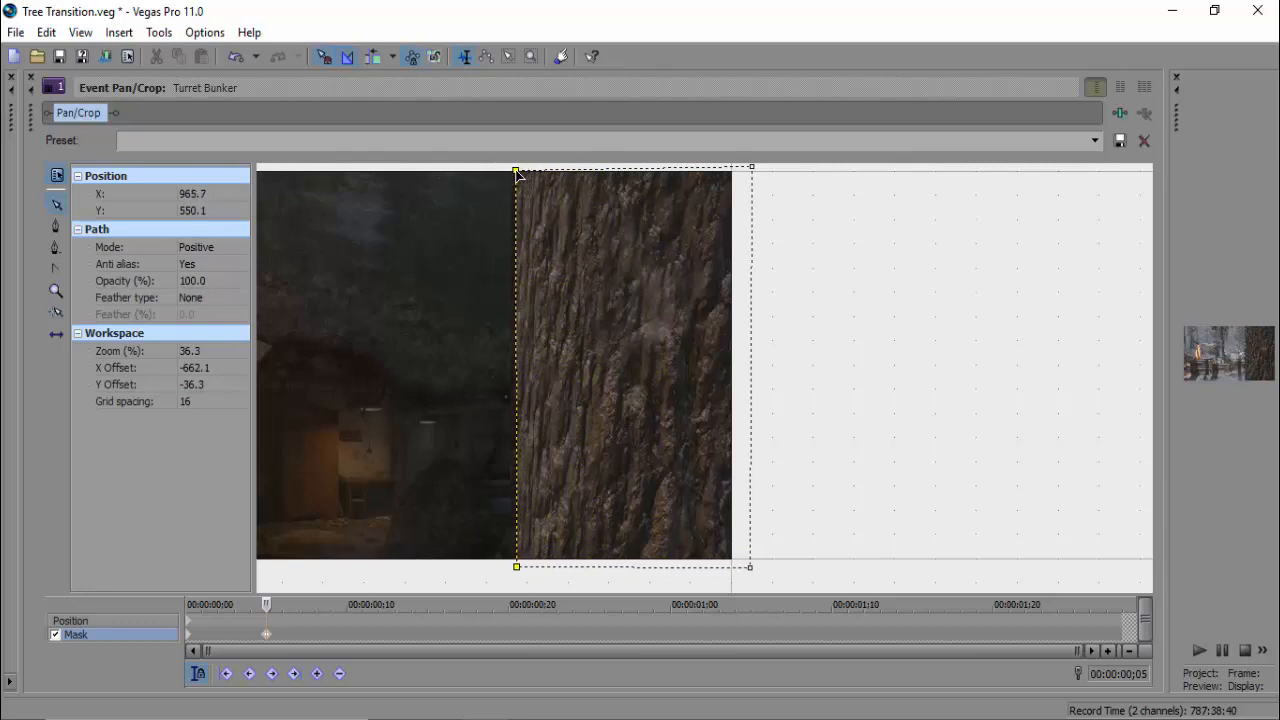
left_click(517, 568)
left_click_drag(517, 567, 515, 567)
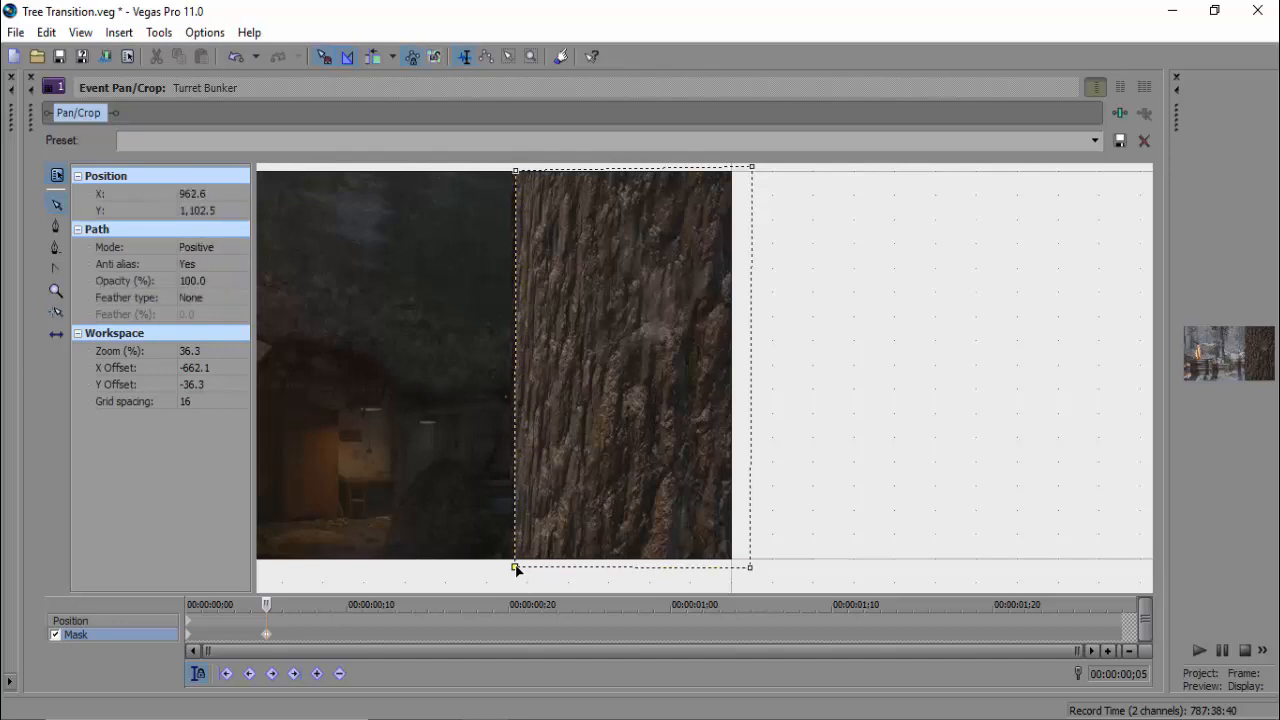
left_click(517, 172)
left_click_drag(520, 172, 516, 171)
left_click(519, 258)
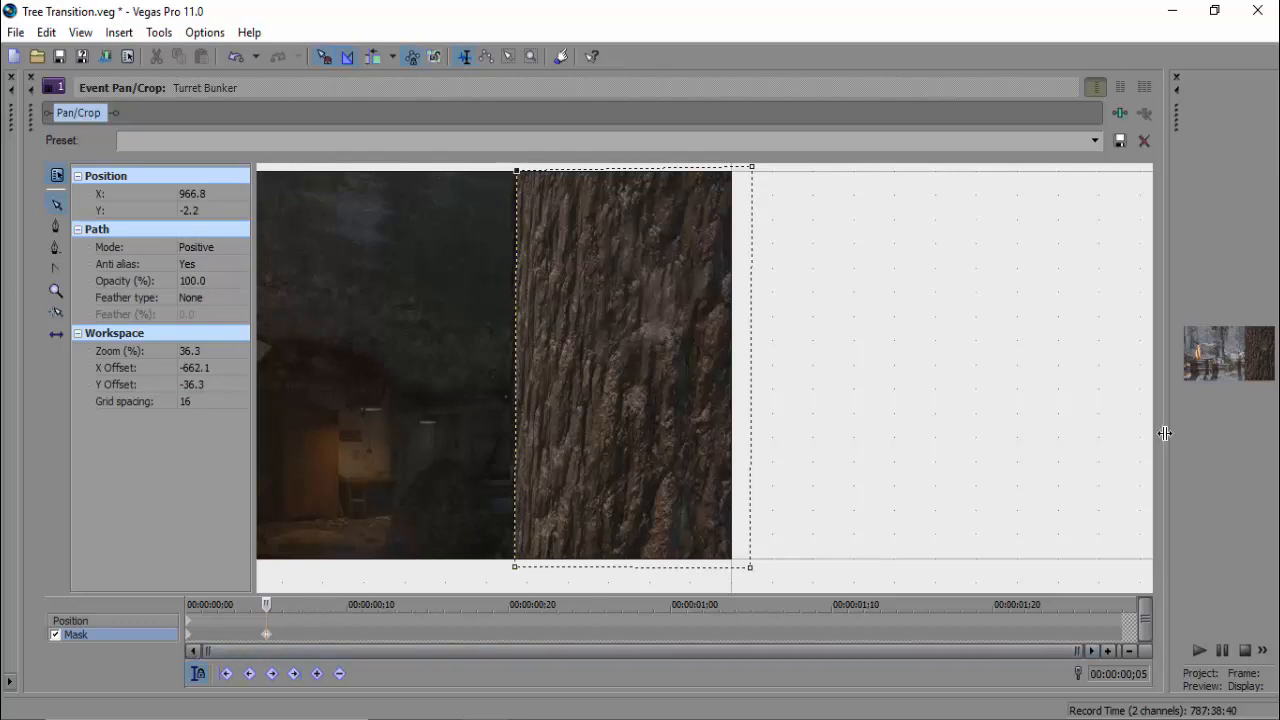
Place the timeline cursor on the low velocity point before Cinematic 1 Ends, at 00:00:02;09, and widen the Event Pan/Crop workspace
left_click_drag(1163, 437, 532, 441)
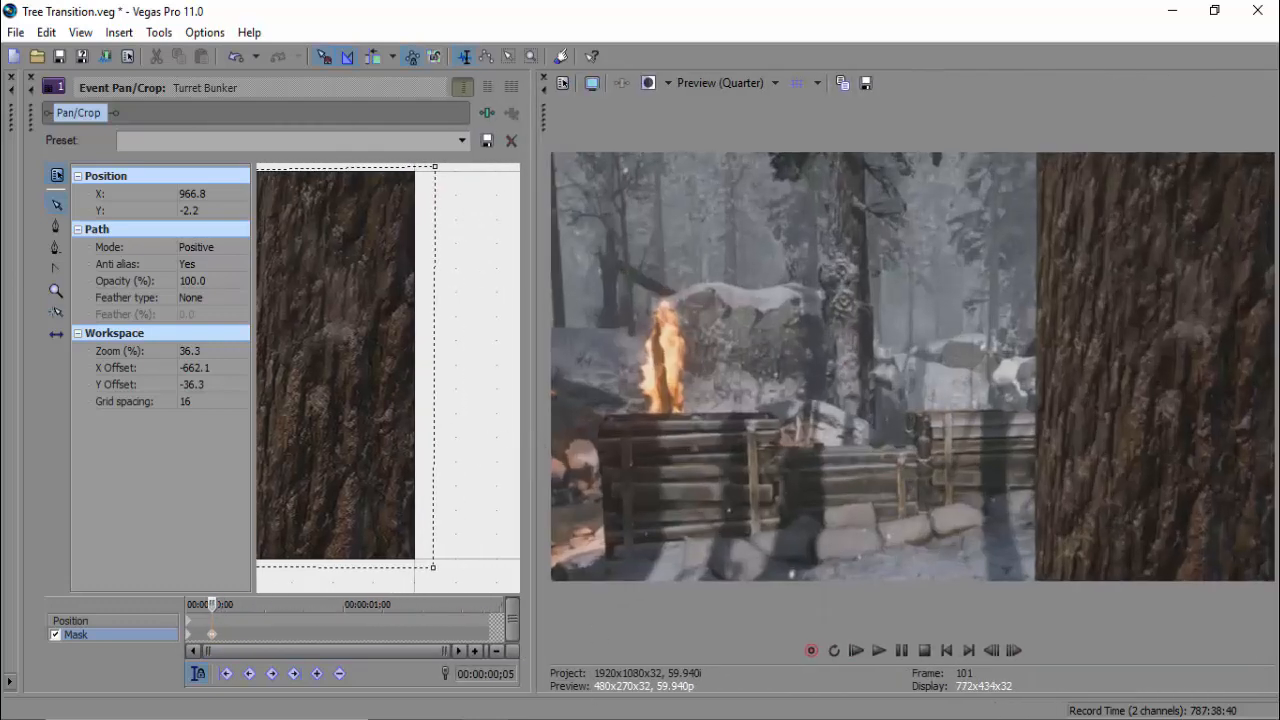
left_click_drag(533, 697, 533, 410)
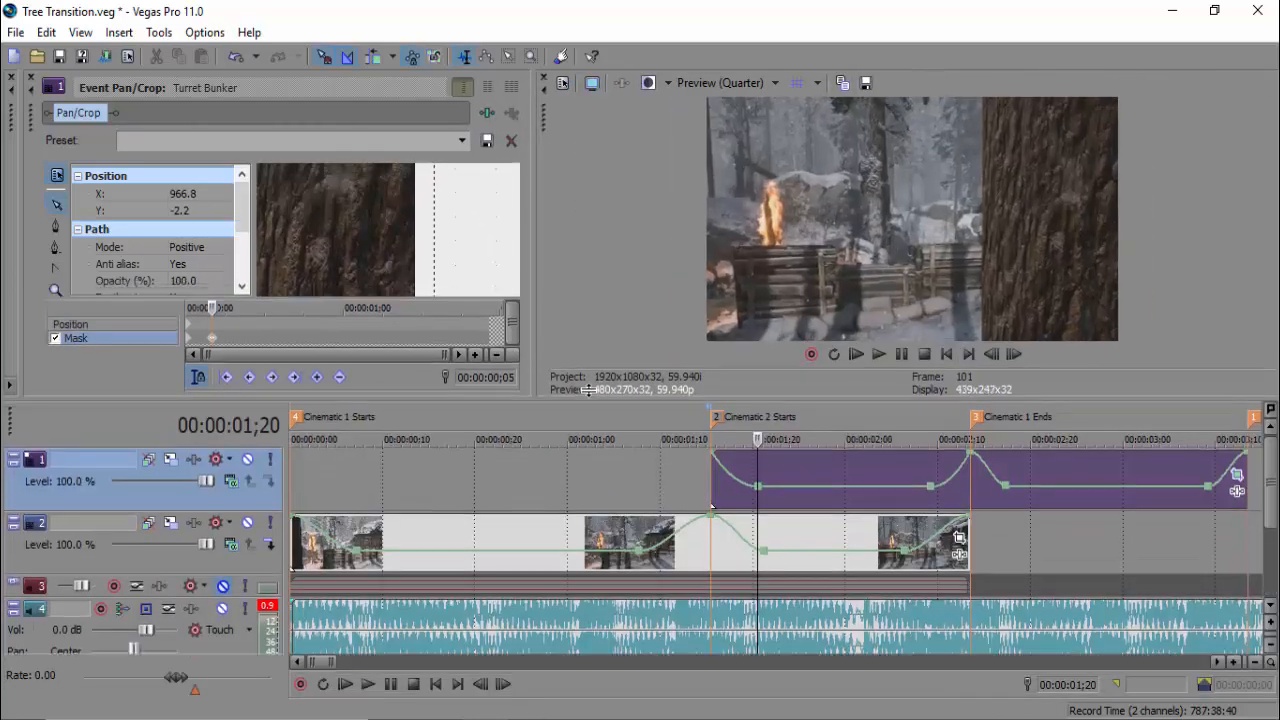
left_click(929, 504)
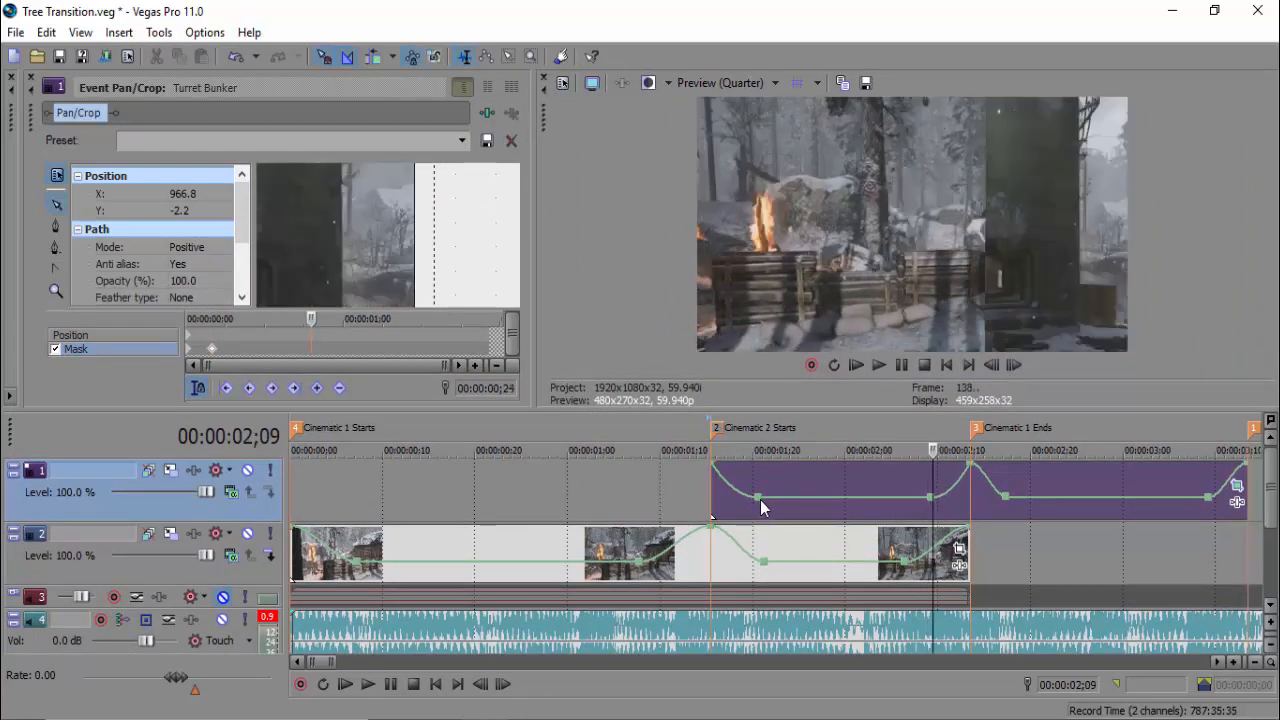
right_click(760, 507)
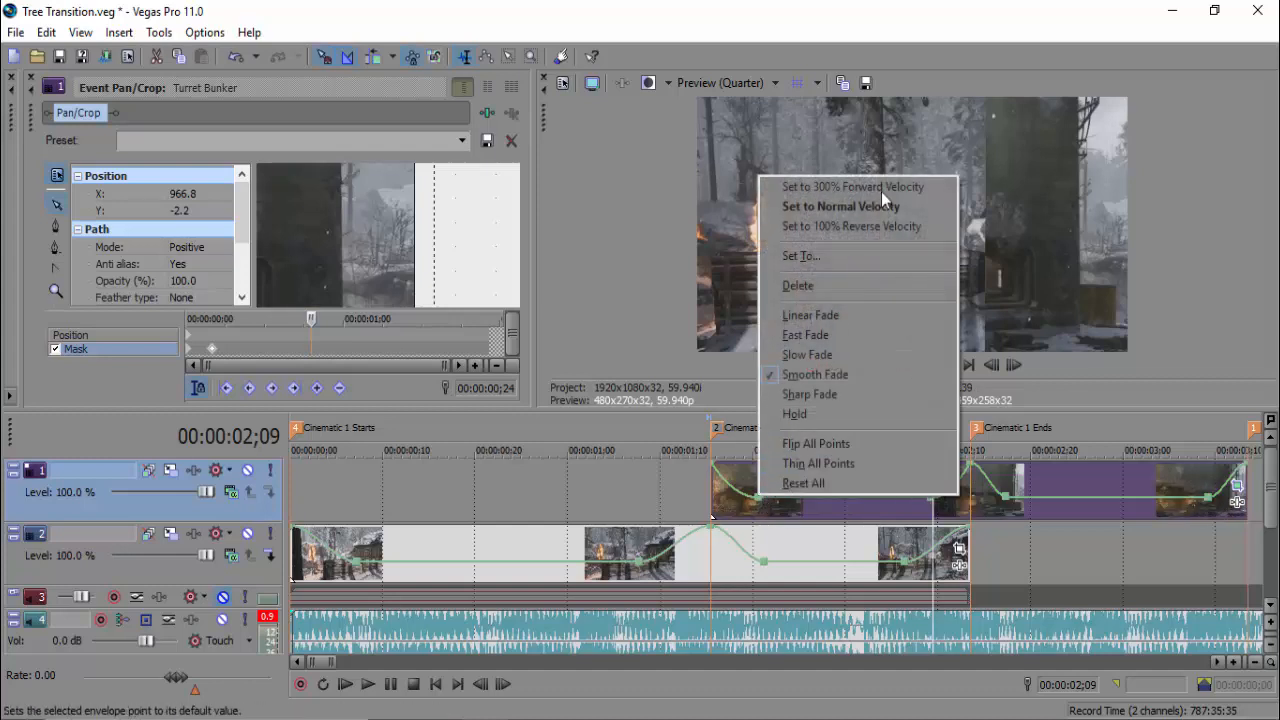
left_click(838, 262)
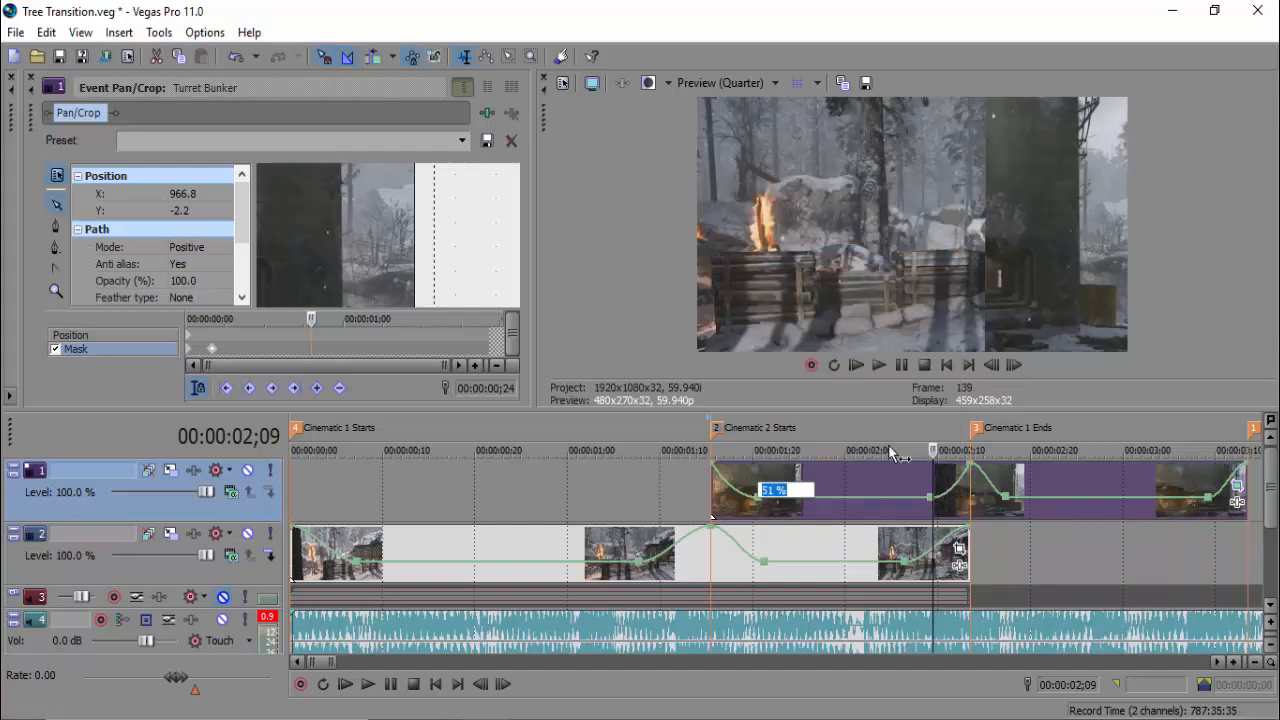
left_click(936, 500)
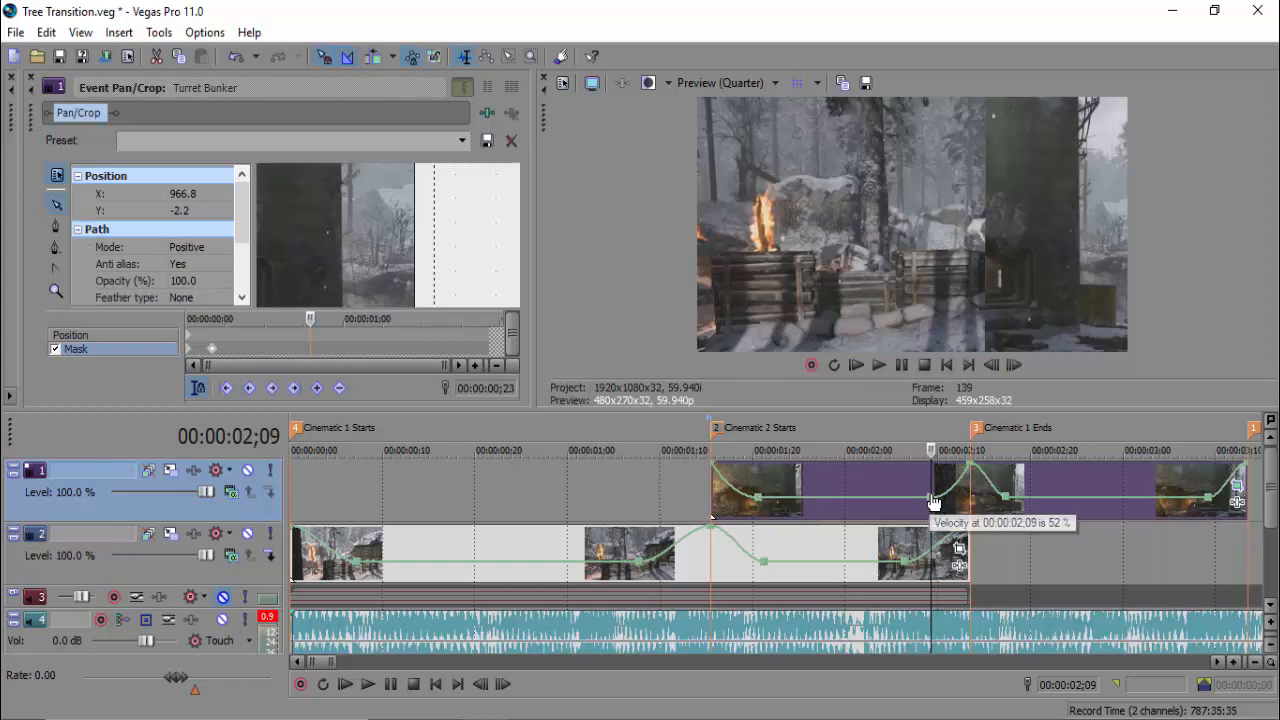
right_click(934, 500)
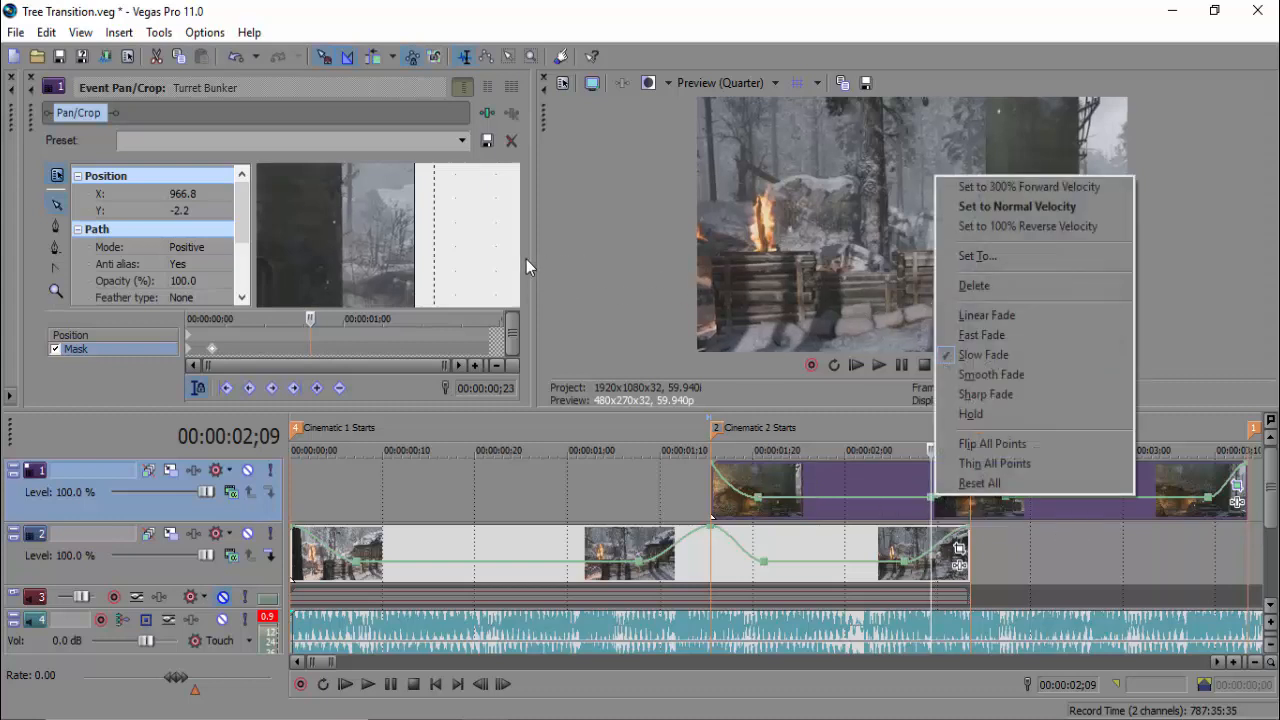
left_click(526, 254)
left_click_drag(535, 250, 1152, 314)
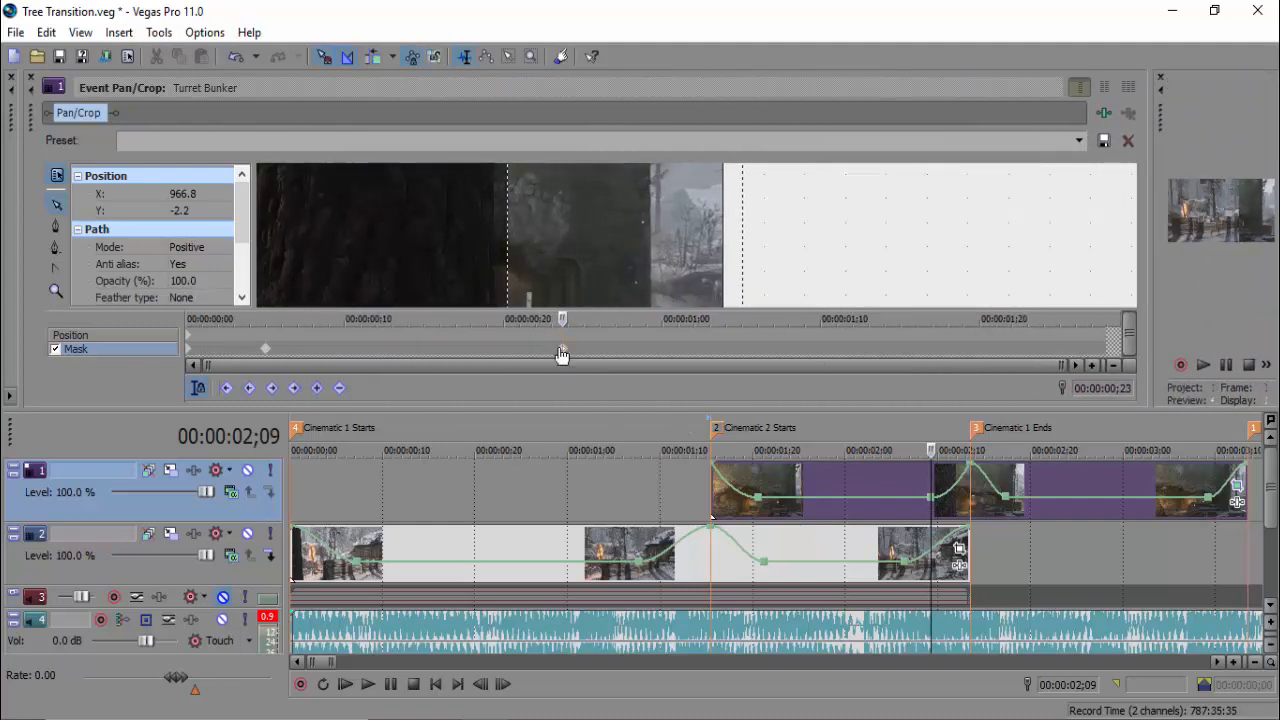
Move the mask's left edge onto the tree's left edge at 00:00:00;23, at about X 252
double_click(210, 411)
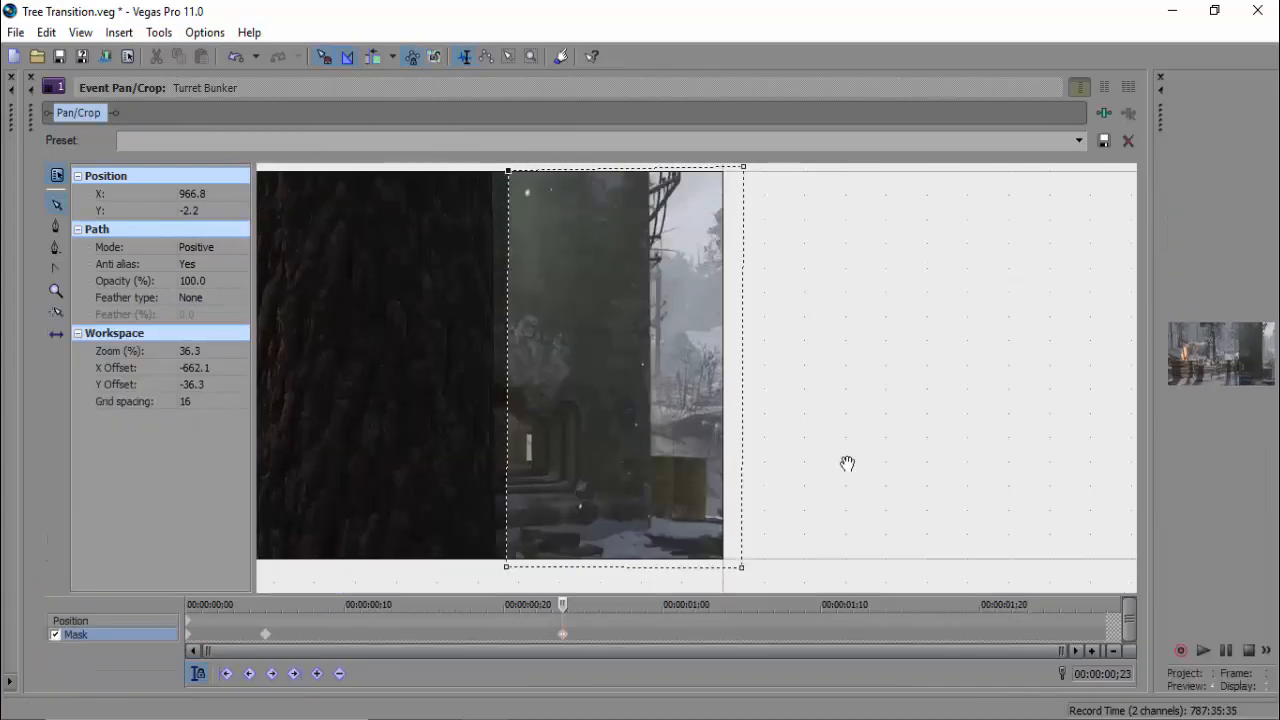
left_click_drag(1153, 308, 1262, 308)
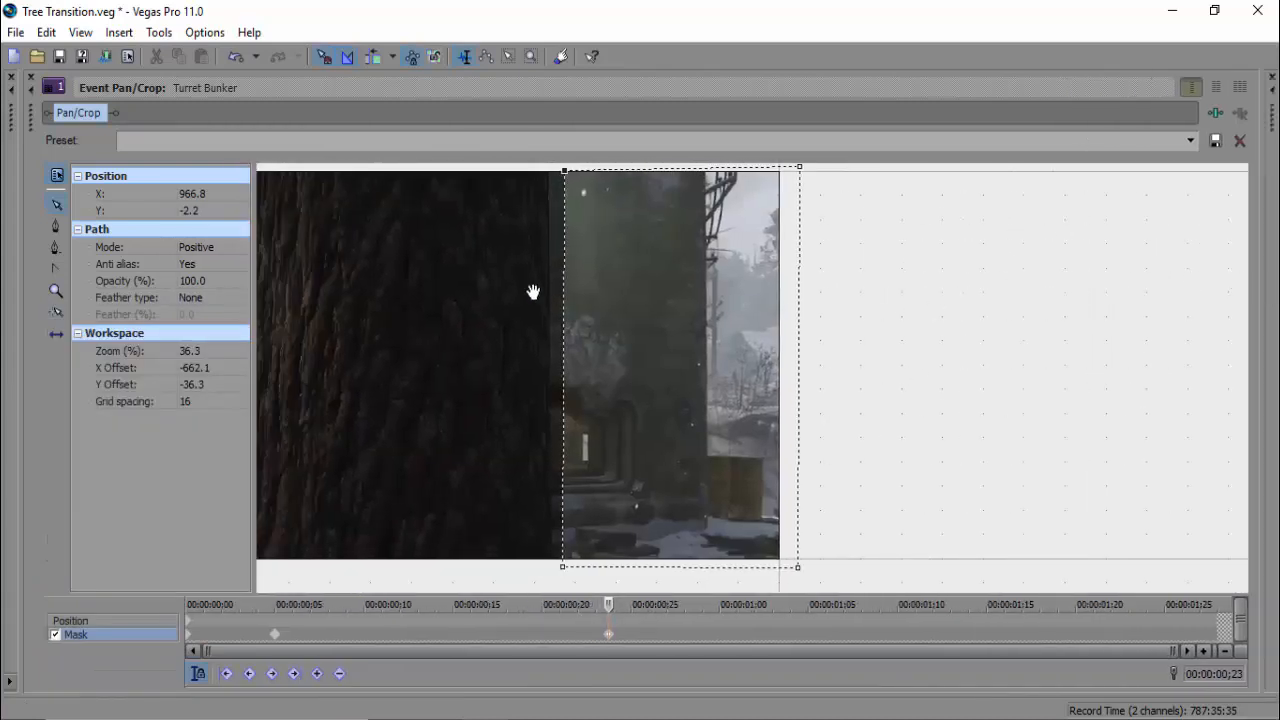
left_click_drag(285, 220, 746, 283)
left_click(782, 344)
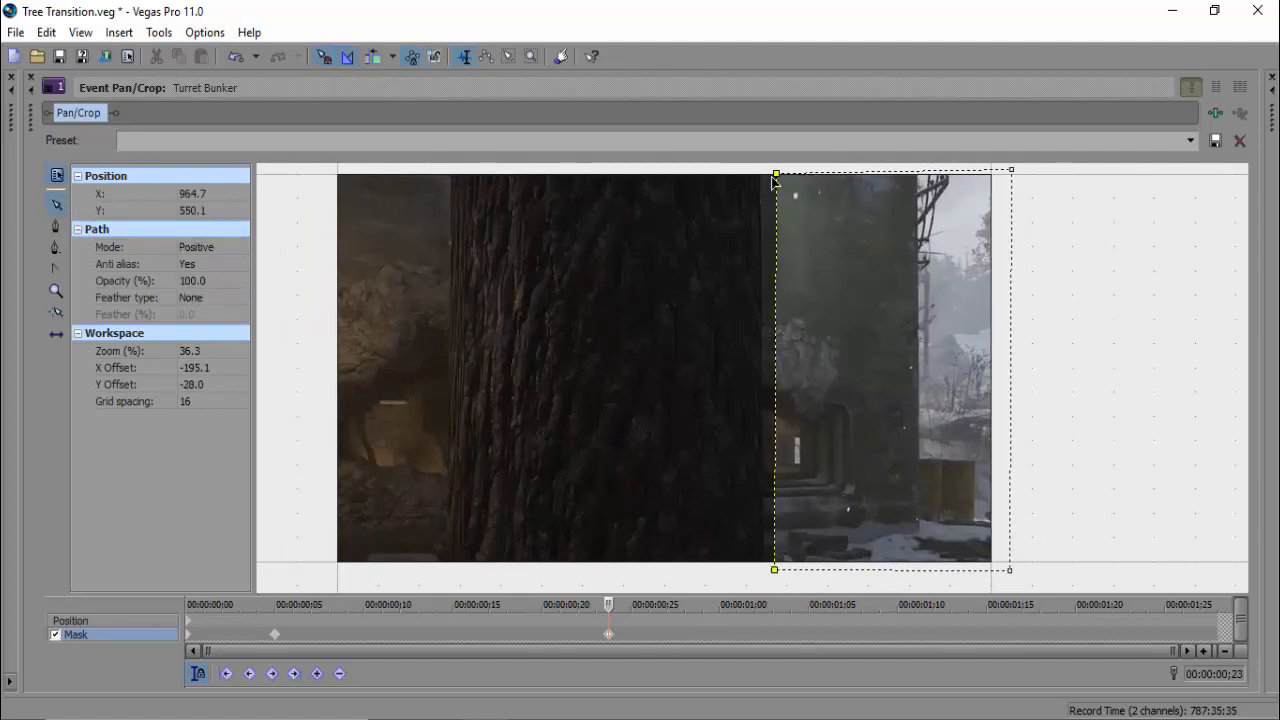
left_click_drag(774, 180, 453, 177)
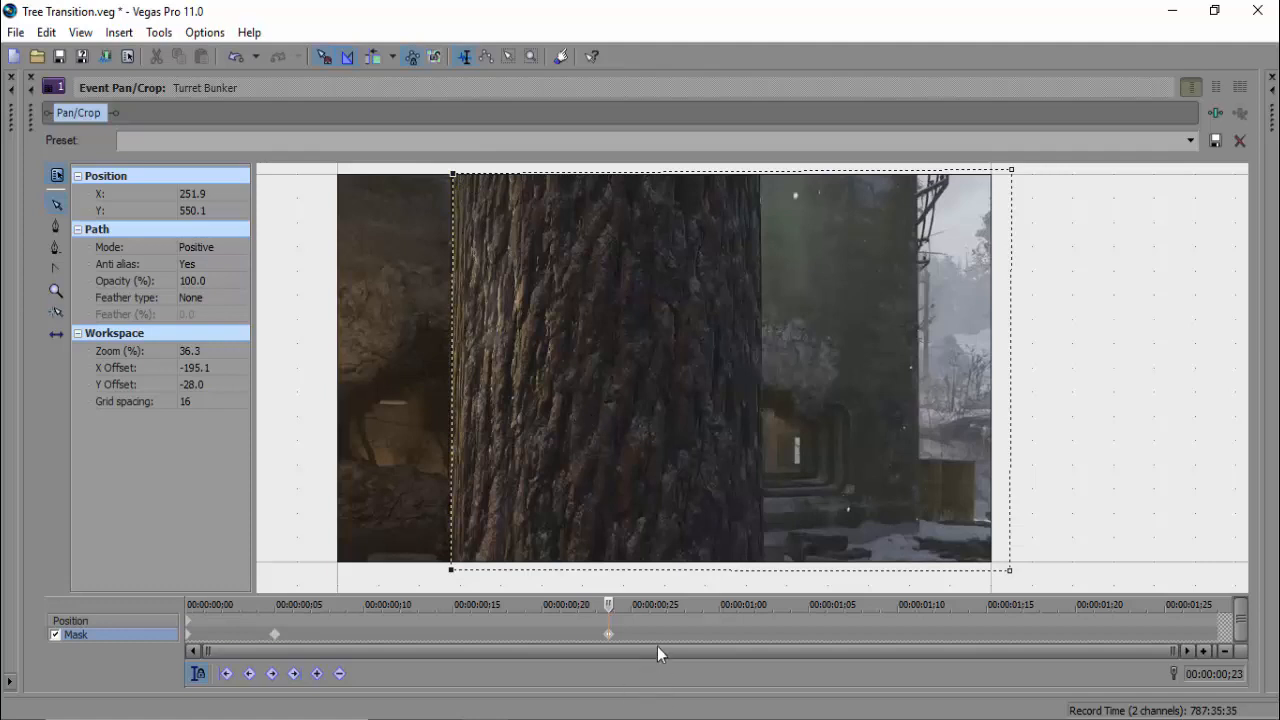
Advance past the low velocity point frame by frame and place the timeline cursor at Cinematic 1 Ends, 00:00:02;13
left_click_drag(1262, 521, 752, 516)
left_click_drag(679, 694, 679, 440)
left_click(1125, 393)
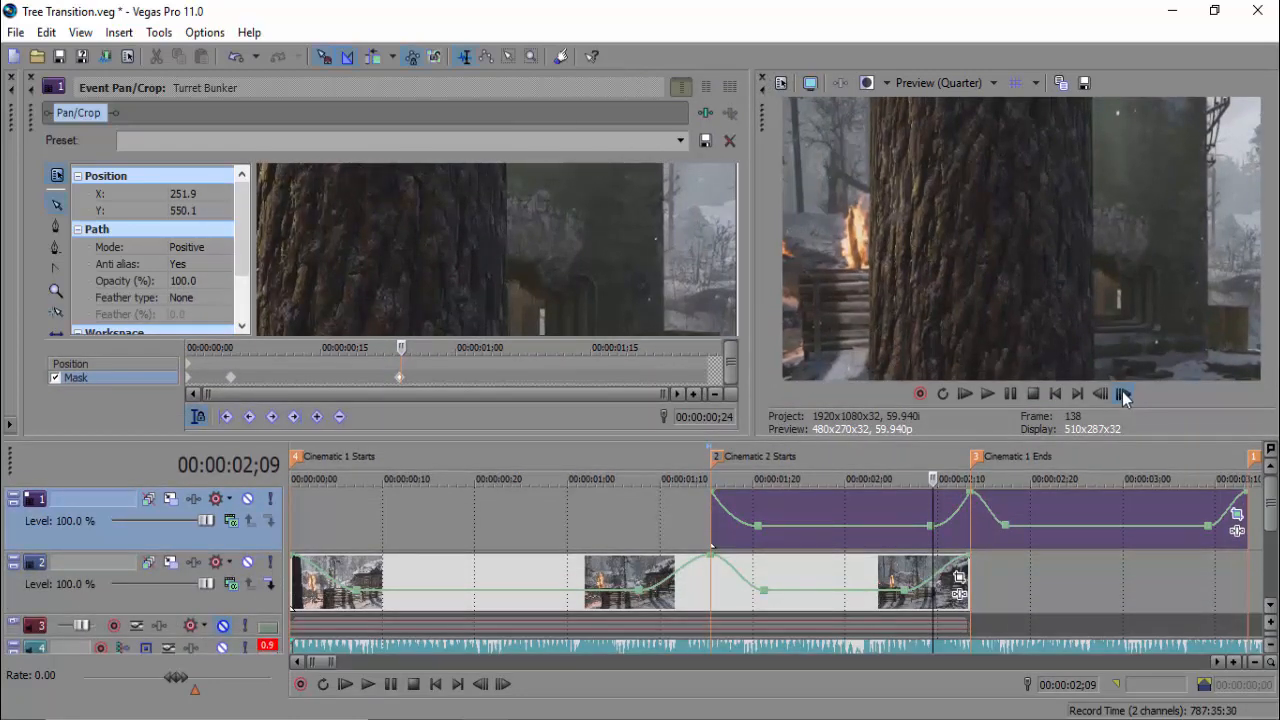
left_click(1123, 393)
left_click(1123, 393)
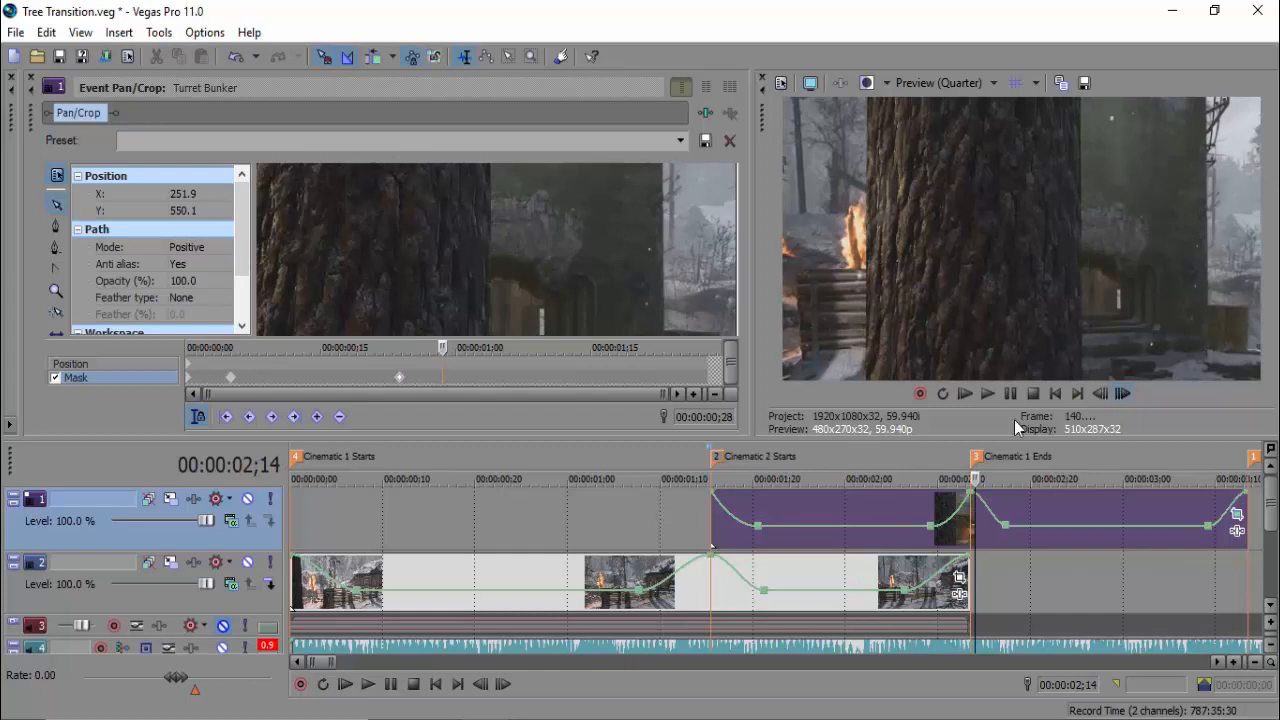
left_click(965, 523)
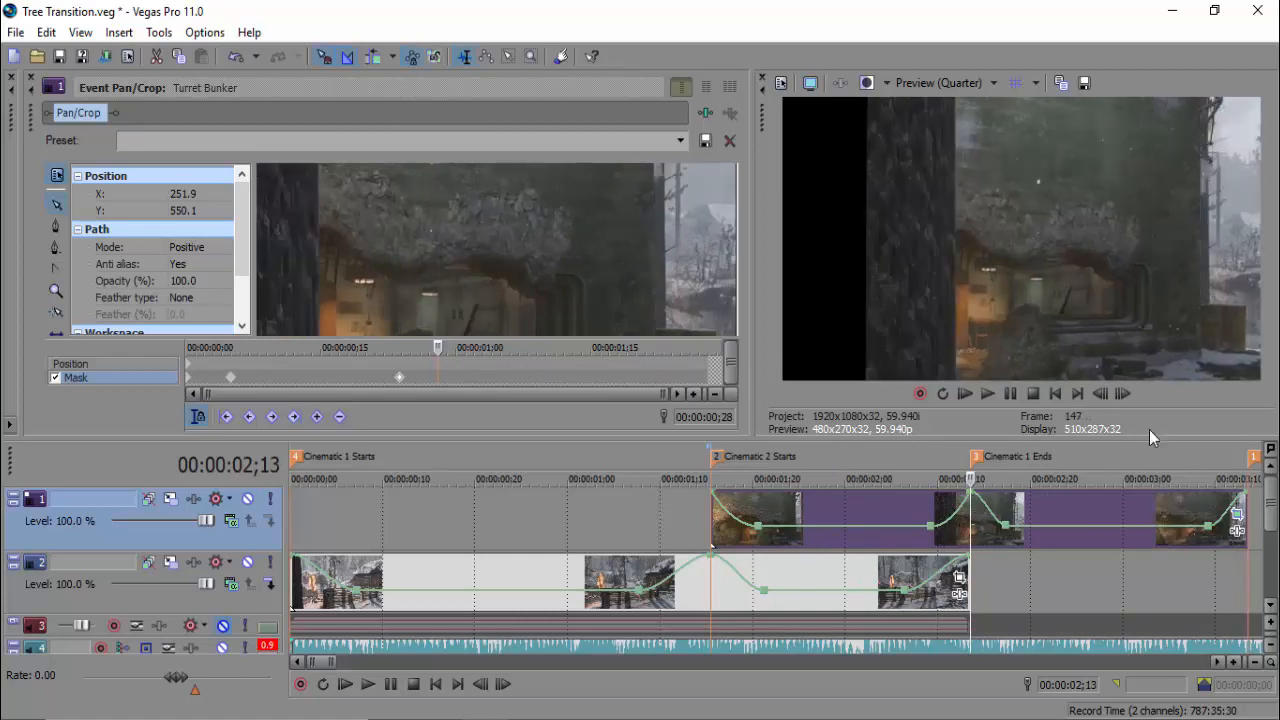
Add a mask keyframe at 00:00:00;28 in an enlarged Event Pan/Crop workspace, and bring the timeline and preview back into view
left_click_drag(256, 439, 262, 697)
left_click_drag(753, 426, 1274, 449)
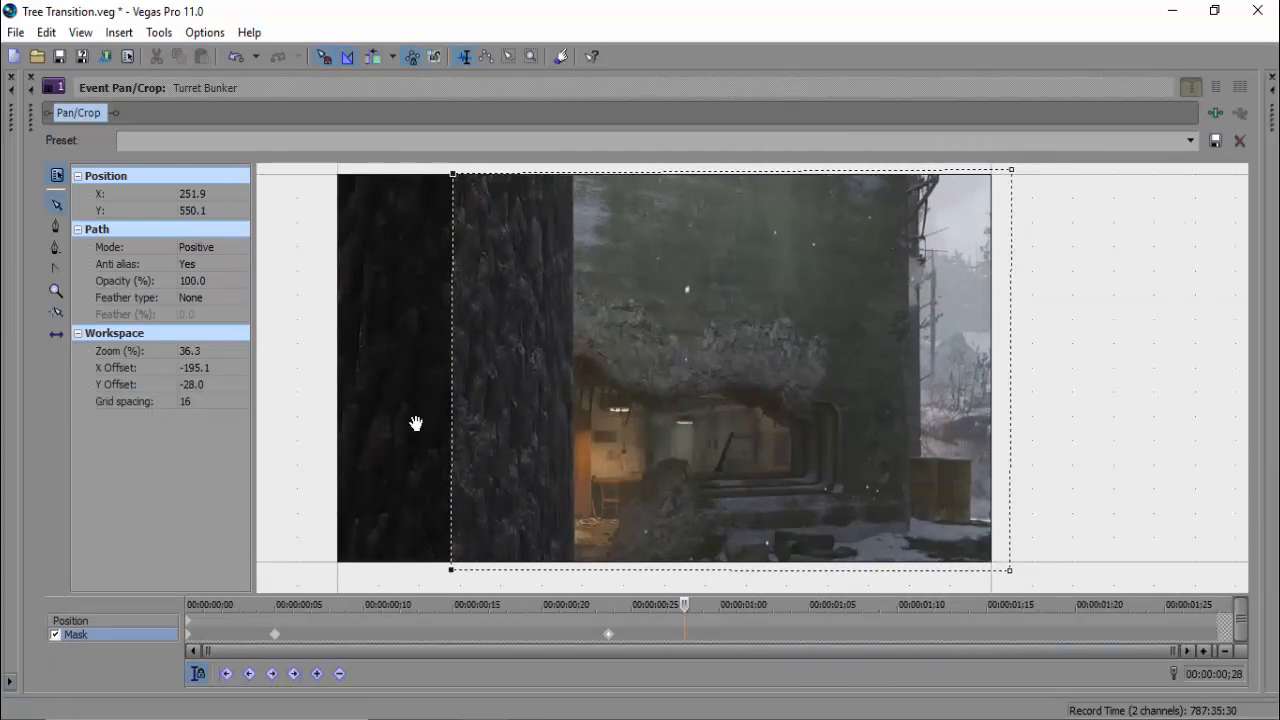
left_click_drag(310, 398, 808, 424)
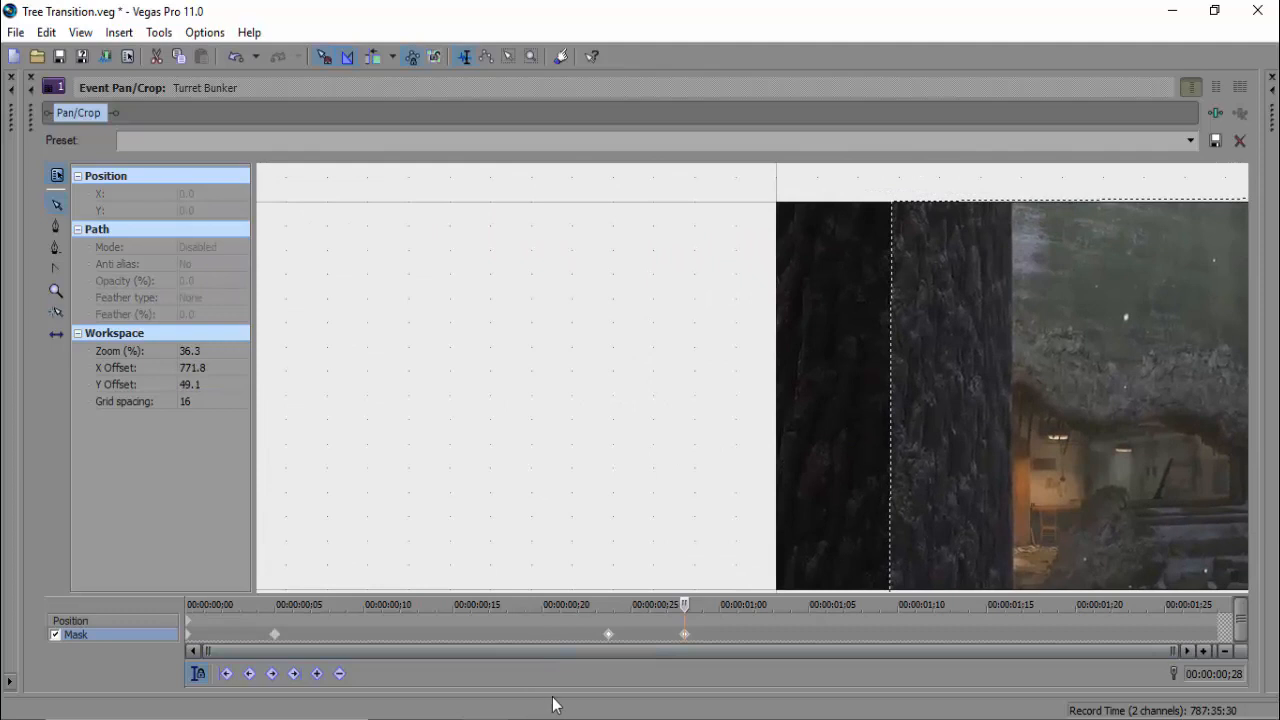
left_click_drag(555, 698, 581, 443)
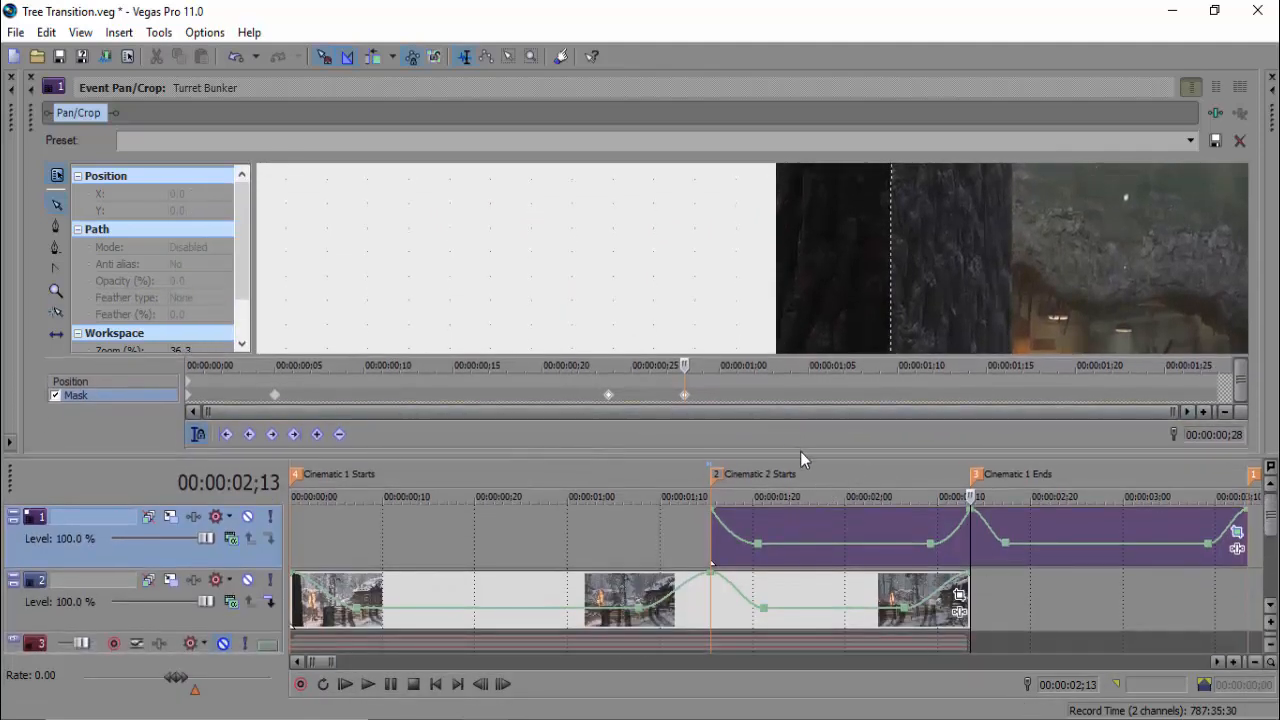
left_click_drag(802, 454, 802, 548)
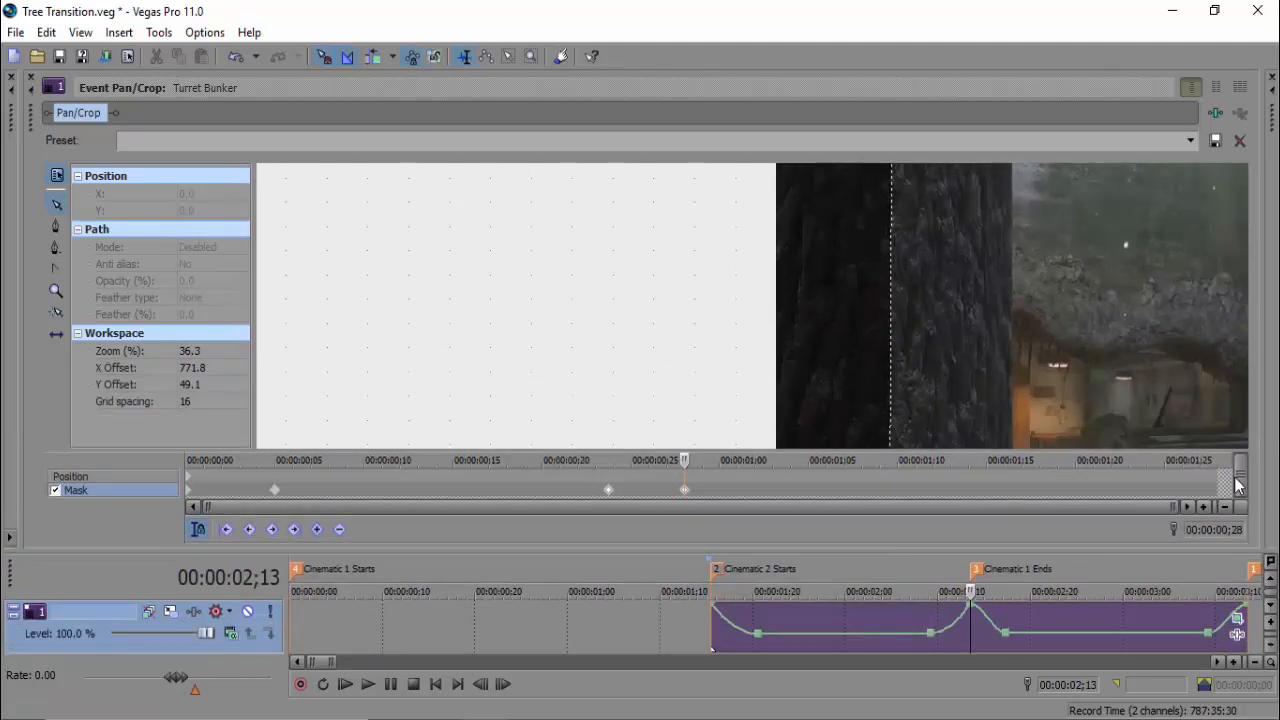
left_click_drag(1270, 455, 760, 450)
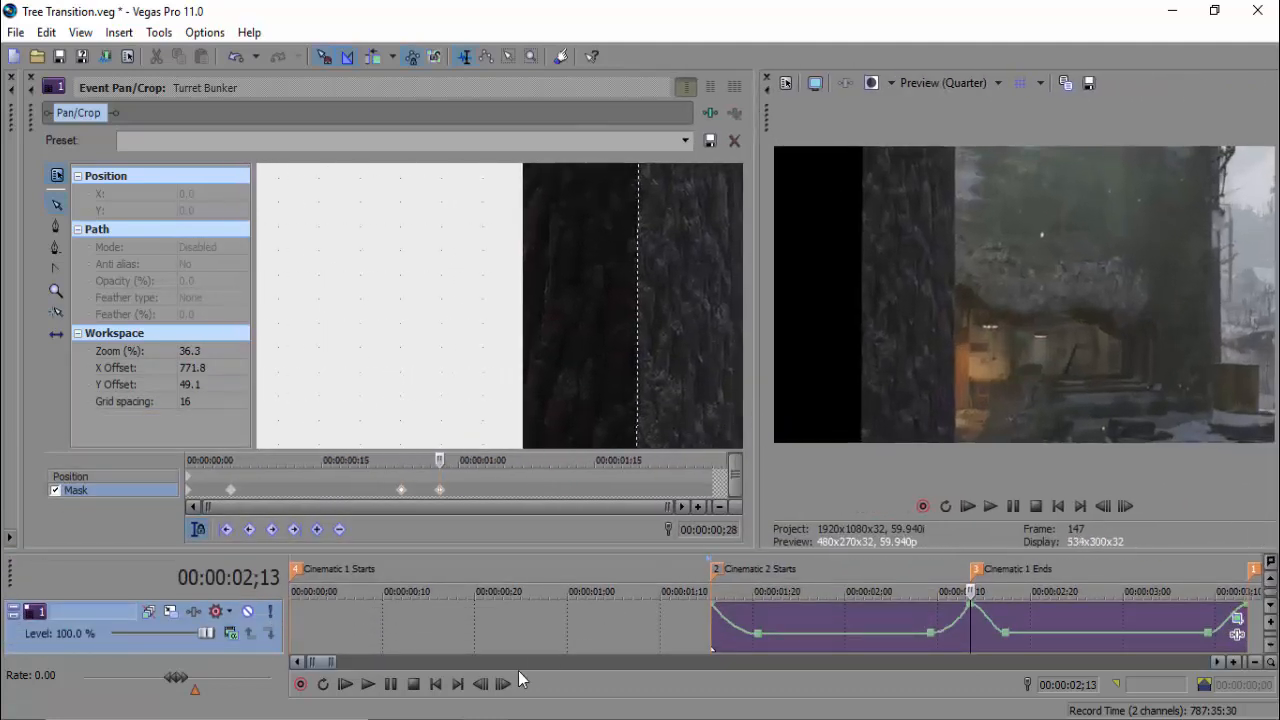
Go to the frame at 00:00:02;12 and move the mask's left edge to the picture's left border, at about X -4
left_click(479, 688)
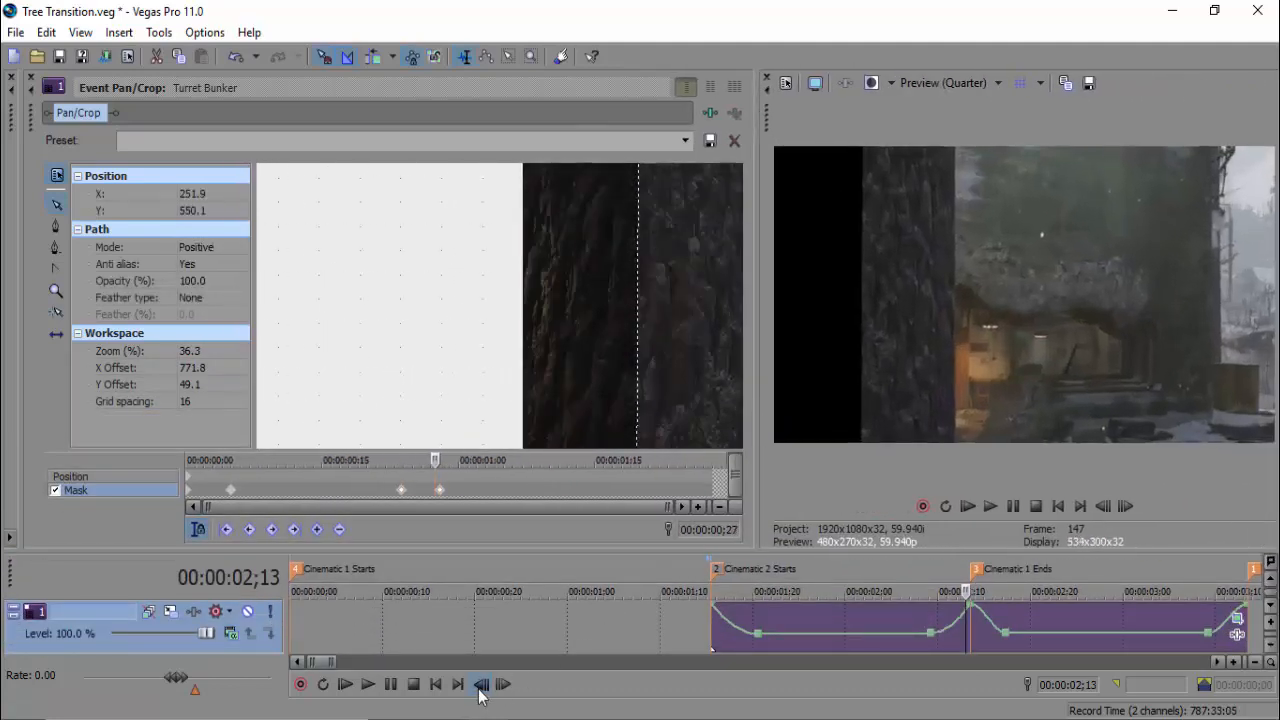
left_click(479, 688)
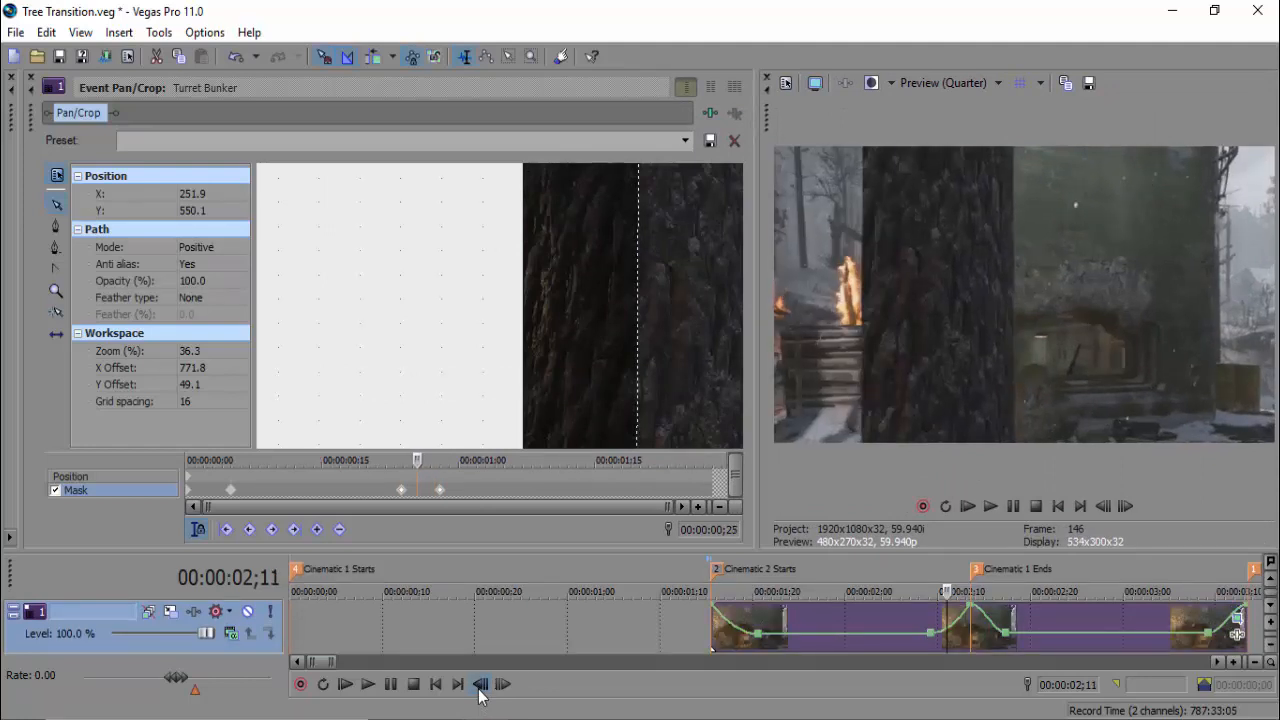
left_click(479, 688)
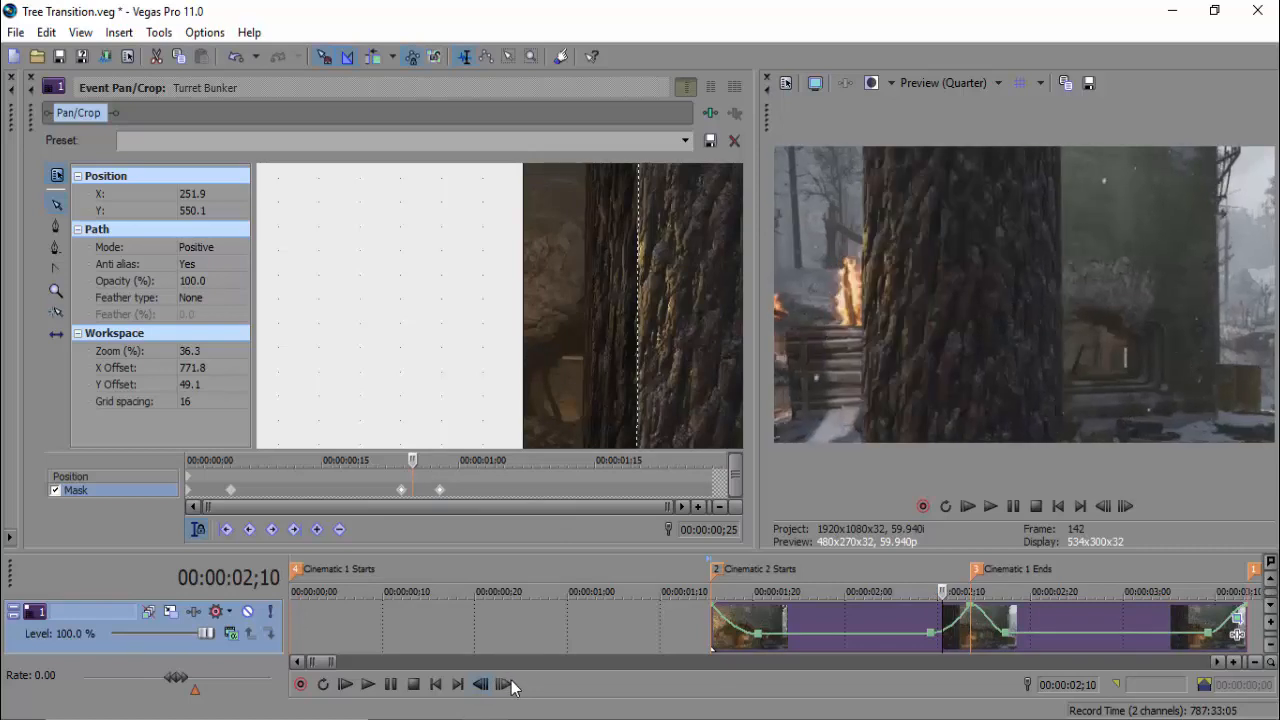
key("Right")
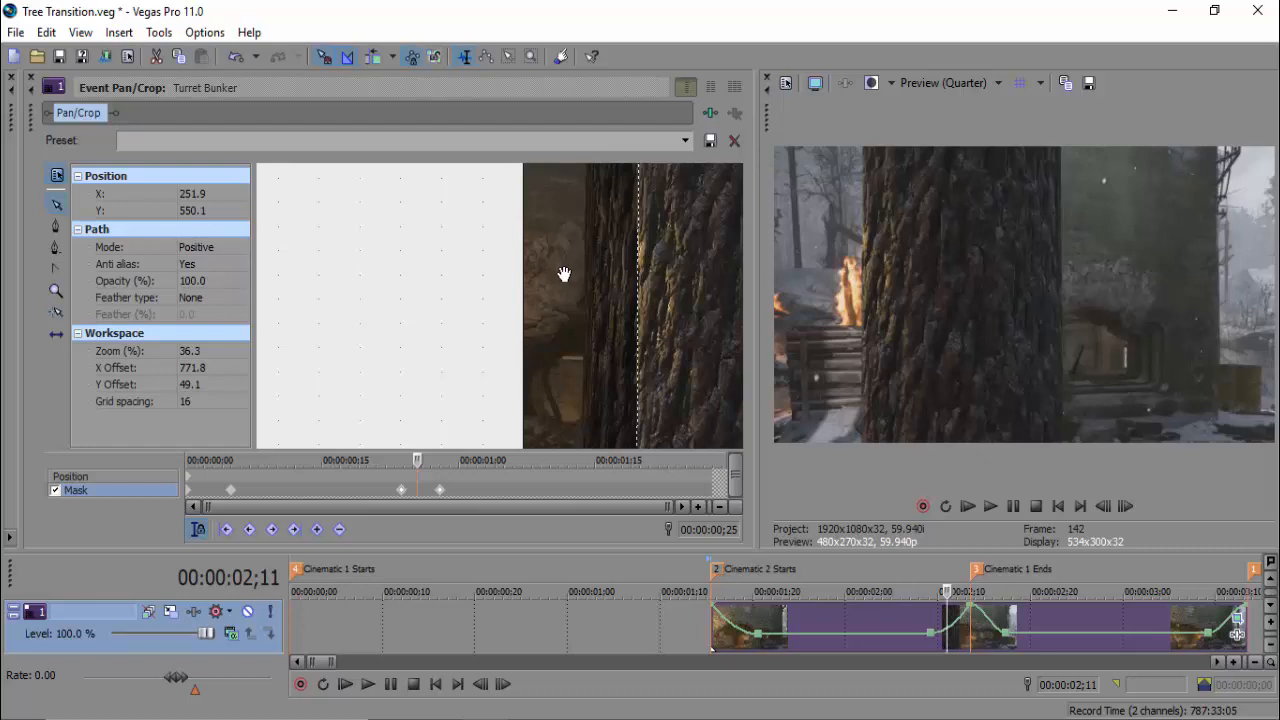
left_click(504, 685)
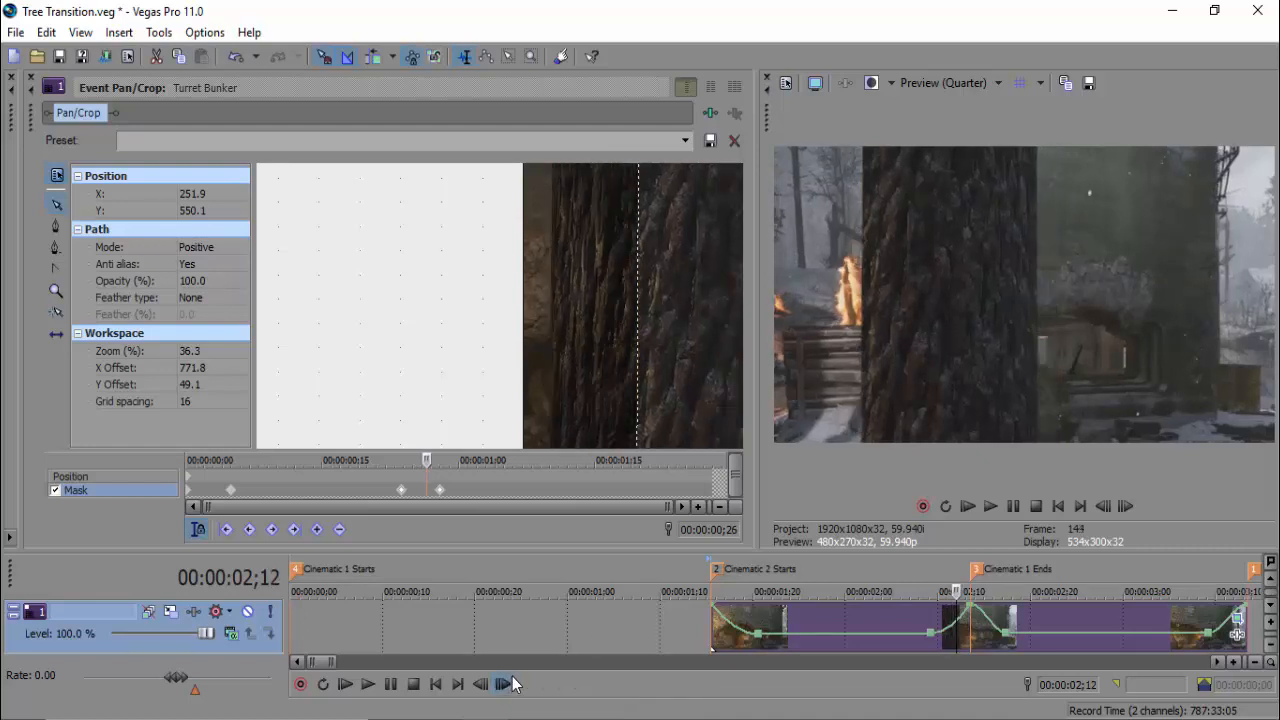
left_click(504, 685)
left_click(505, 685)
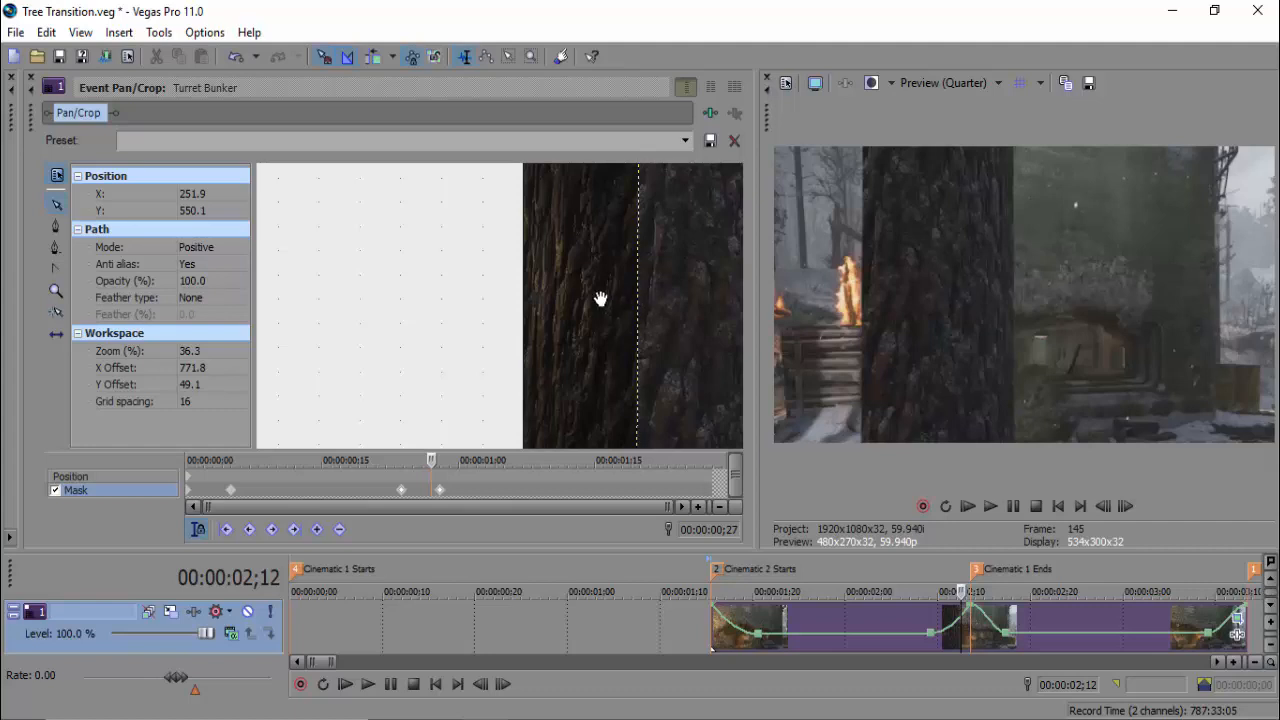
left_click_drag(483, 266, 485, 365)
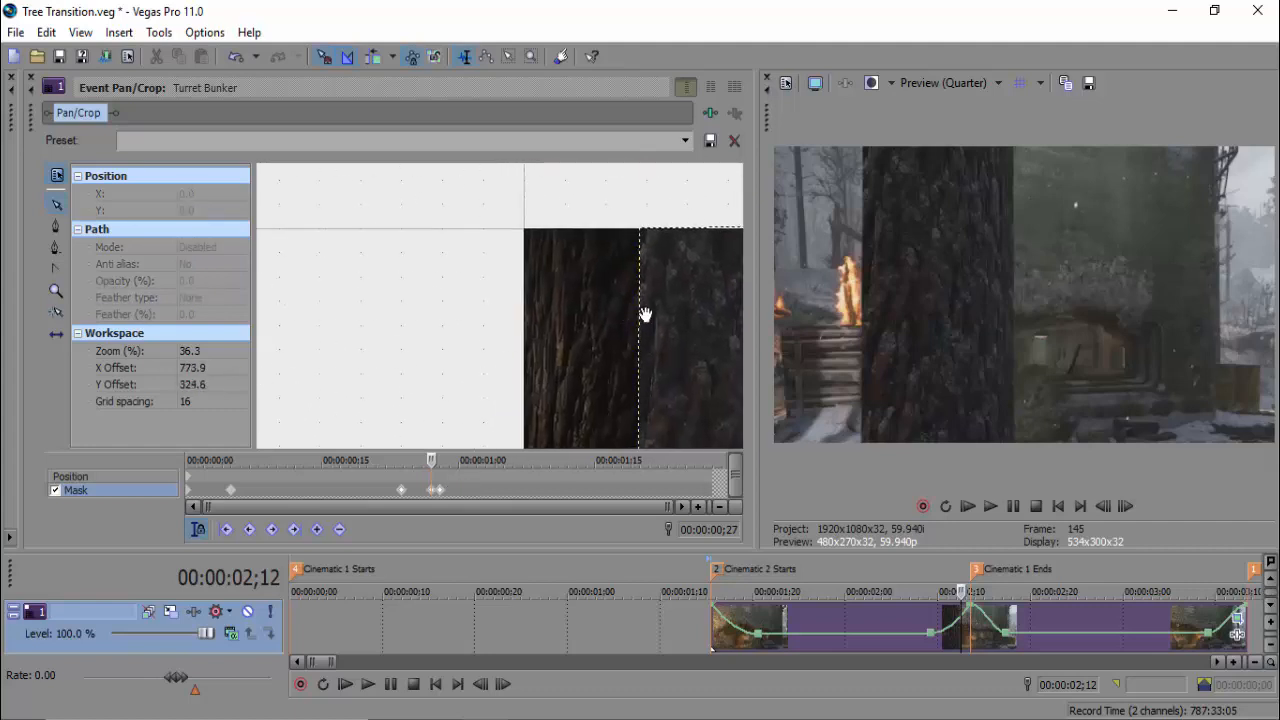
left_click(645, 315)
left_click_drag(642, 232, 523, 230)
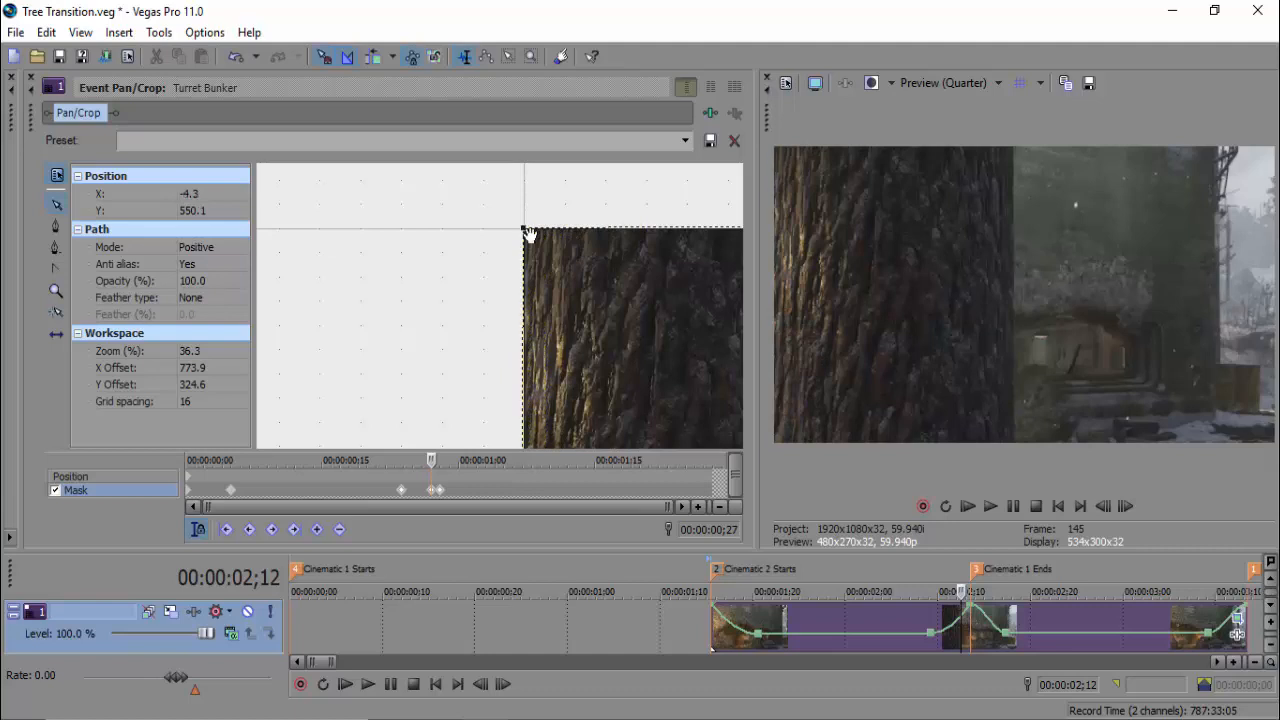
Move the mask's left edge onto the tree's left edge at timeline position 00:00:02;11, at about X 101
left_click(481, 684)
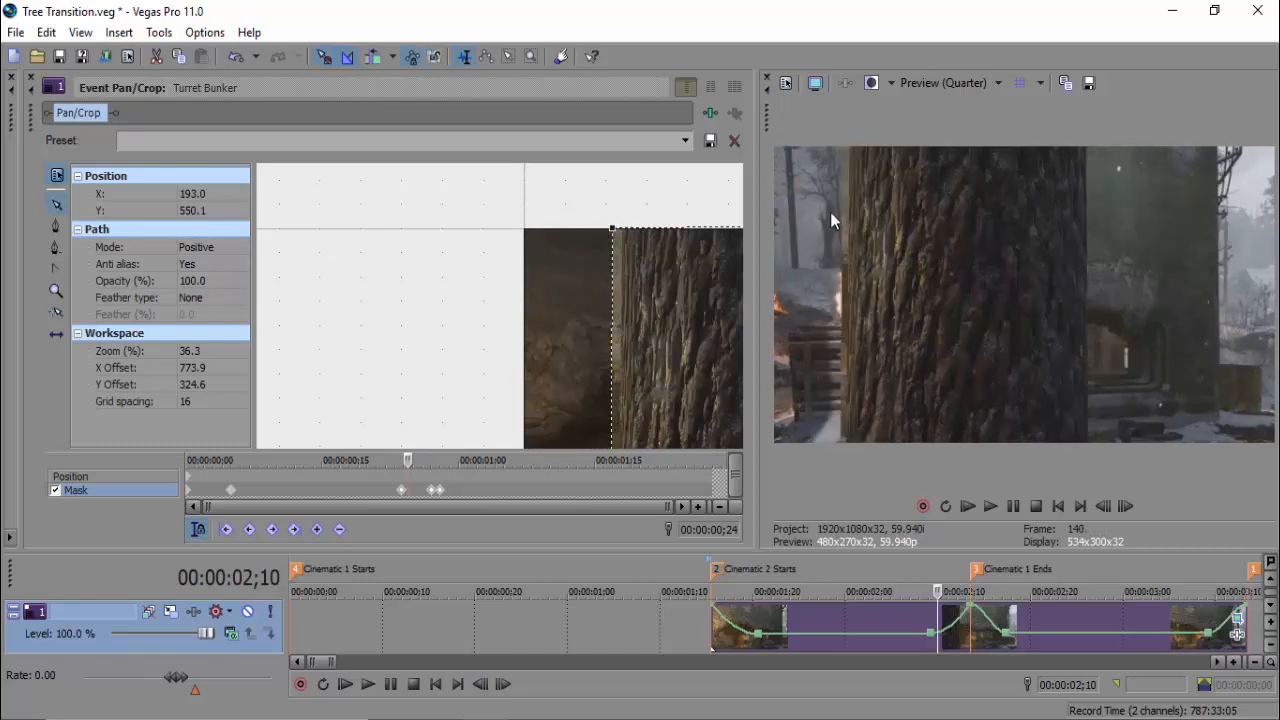
left_click(432, 491)
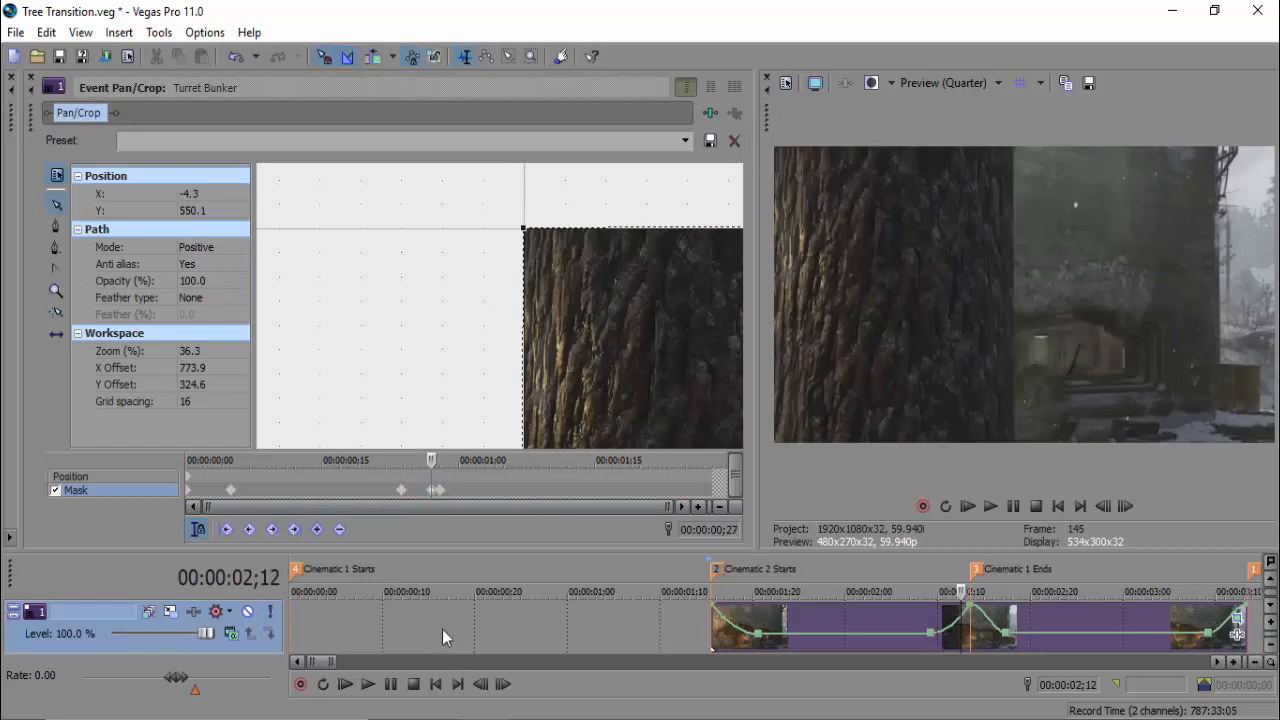
left_click(479, 688)
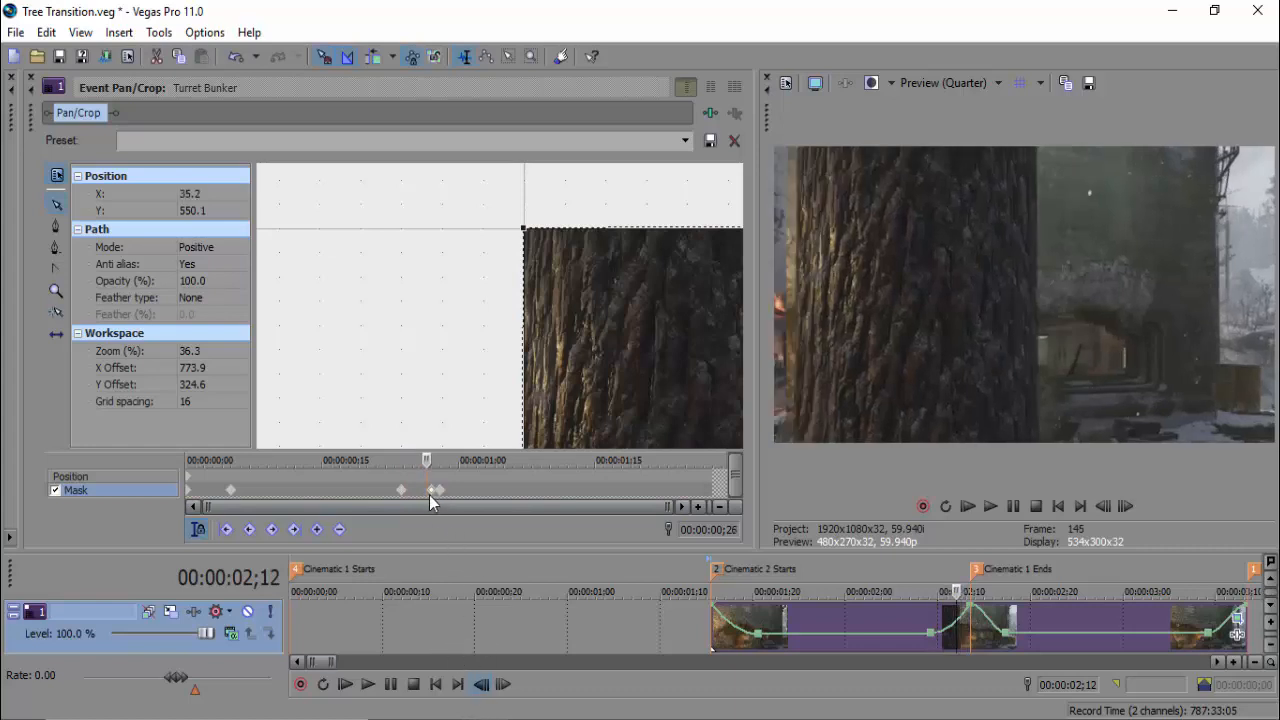
left_click(699, 507)
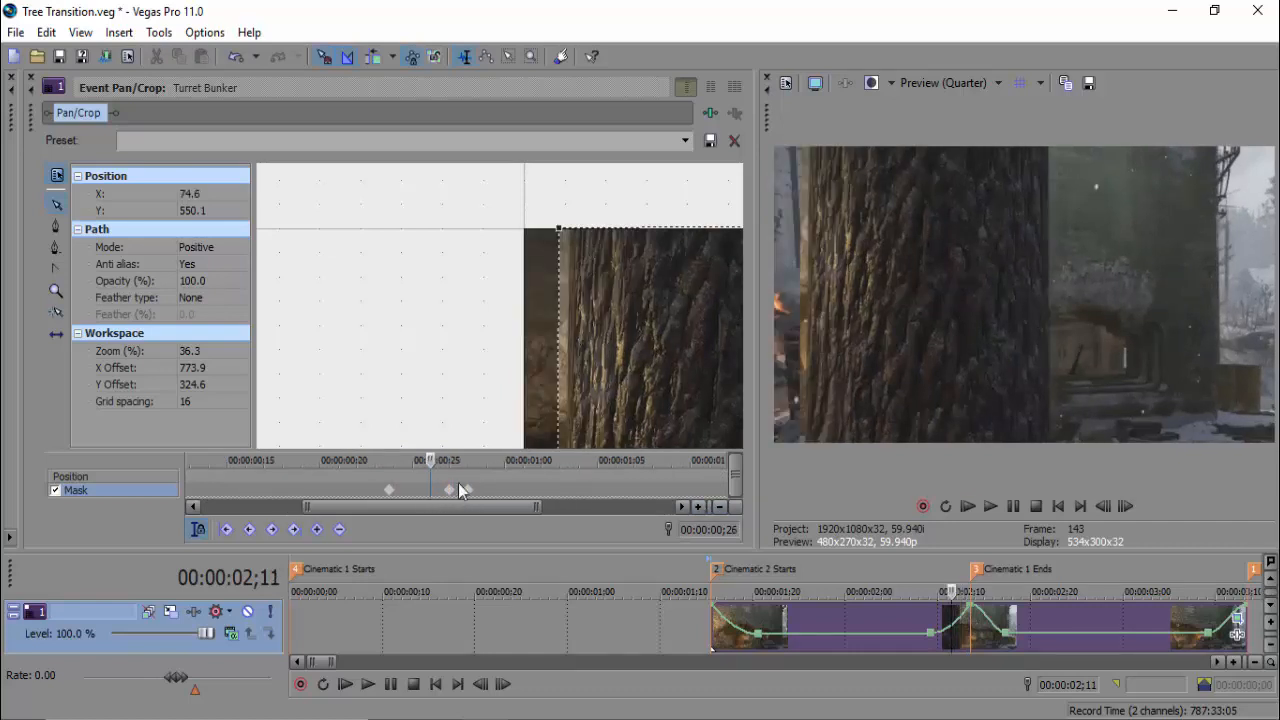
left_click(560, 264)
left_click_drag(559, 232, 571, 232)
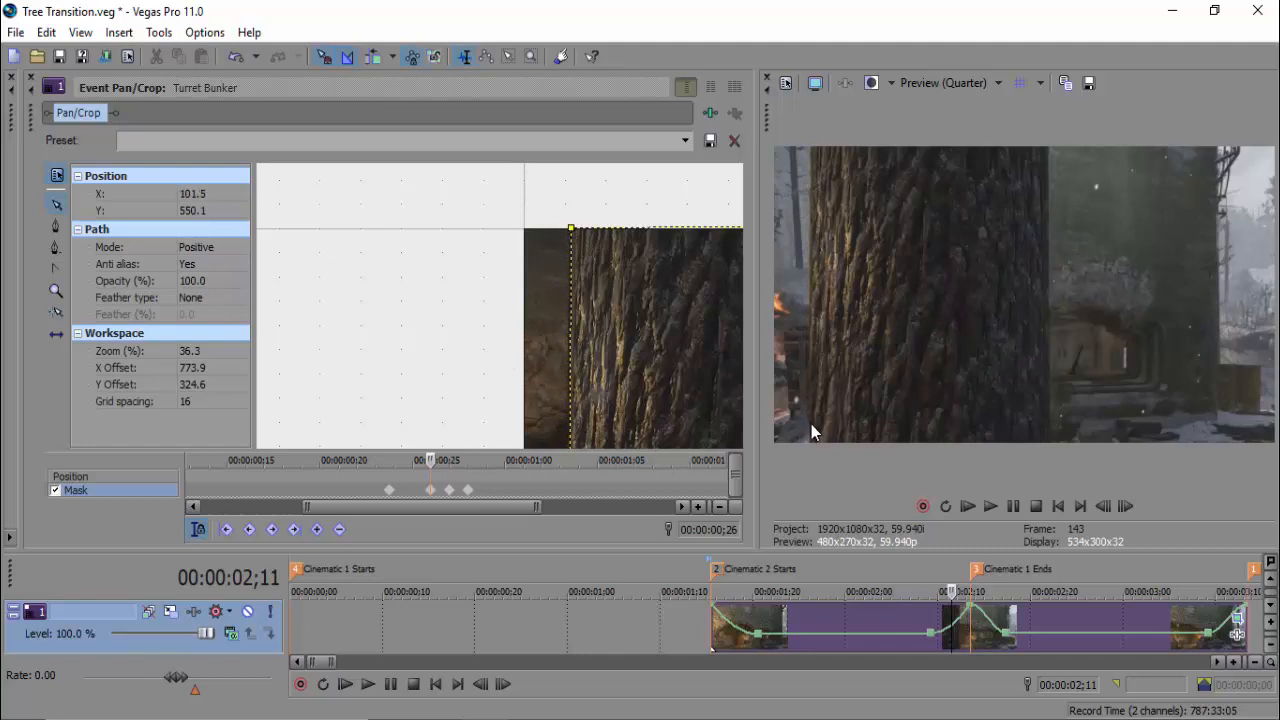
Set the interpolation of the mask keyframe at 00:00:00;23 to Slow
right_click(389, 492)
left_click(347, 492)
left_click(910, 630)
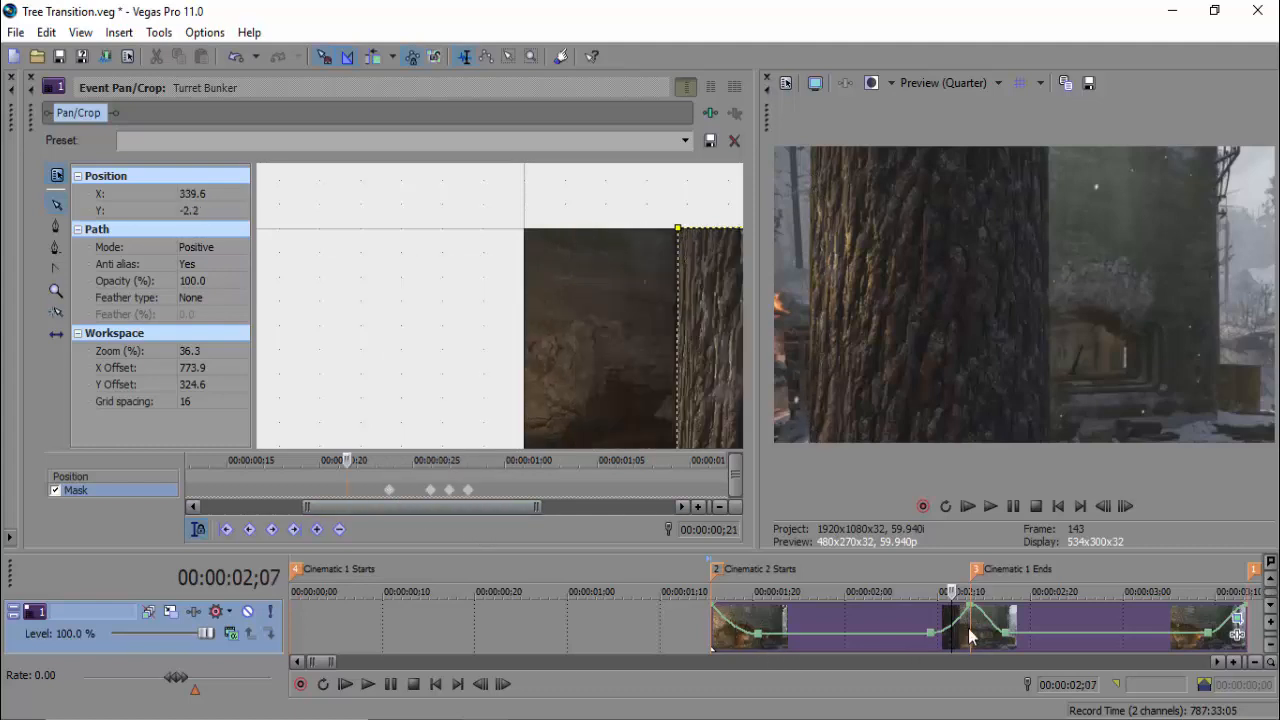
left_click(389, 490)
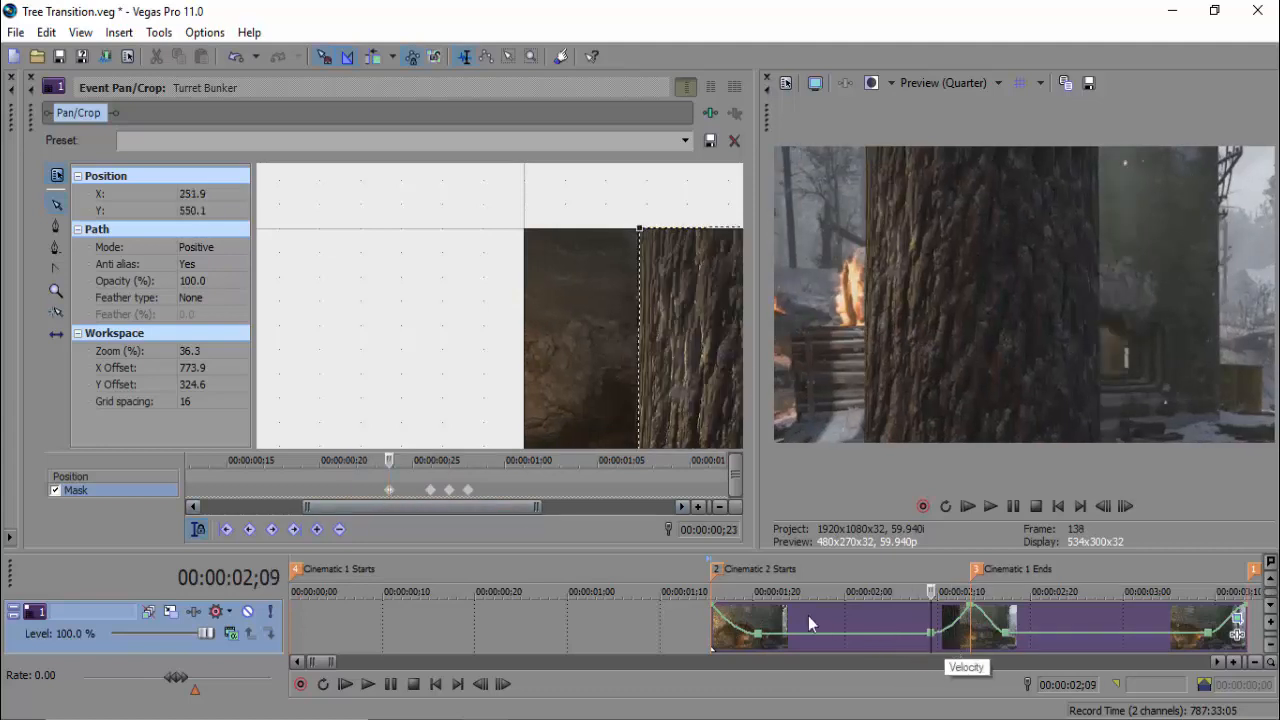
right_click(389, 491)
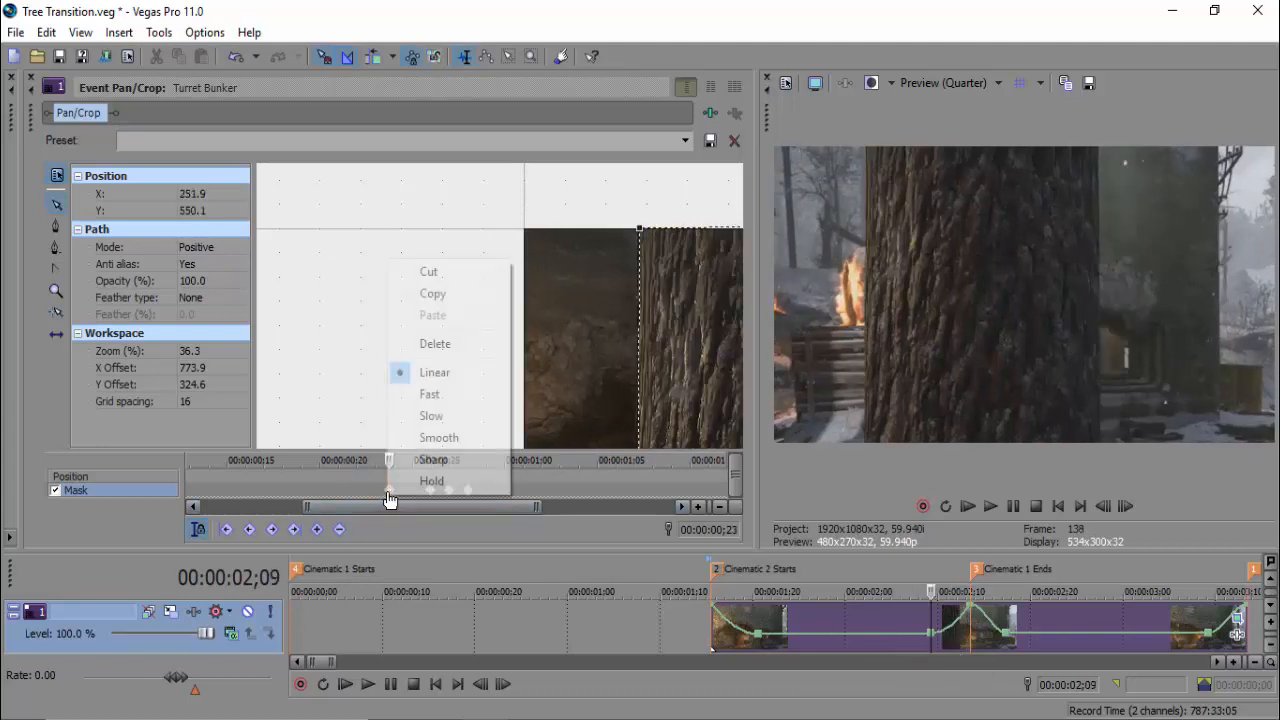
left_click(442, 416)
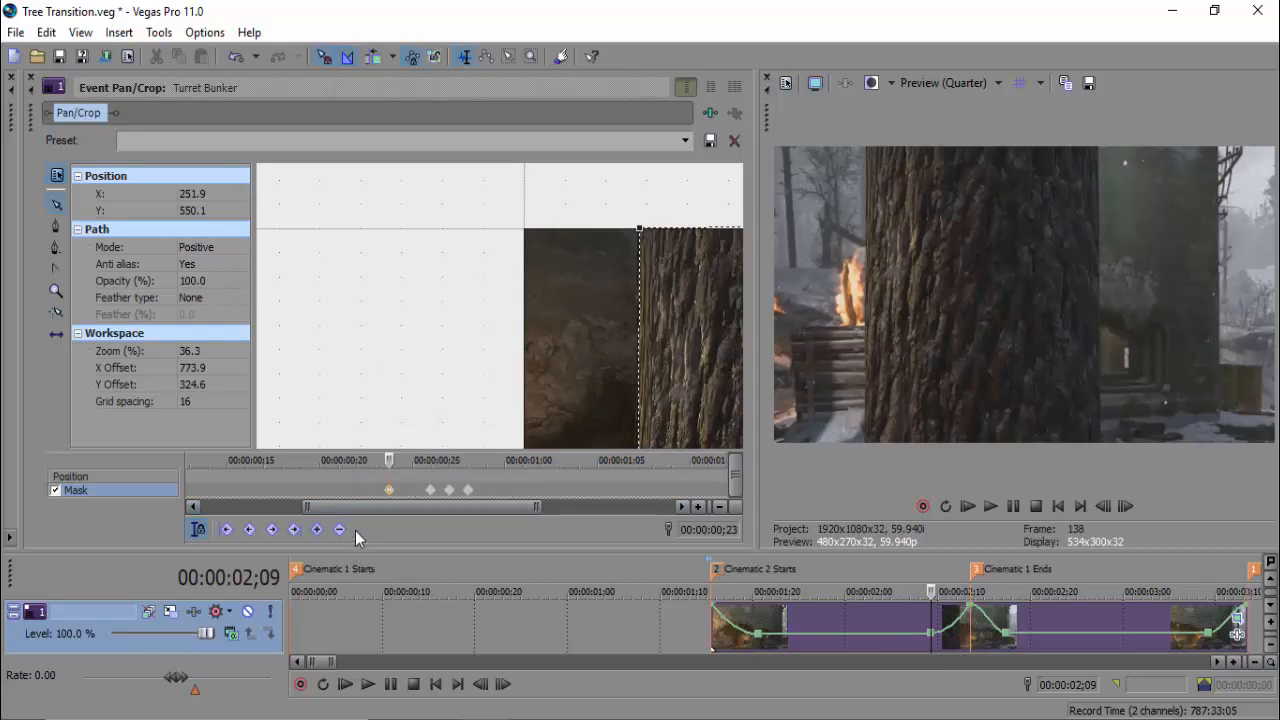
Set the interpolation of the first mask keyframe, at 00:00:00;00, to Fast
left_click_drag(449, 507, 349, 518)
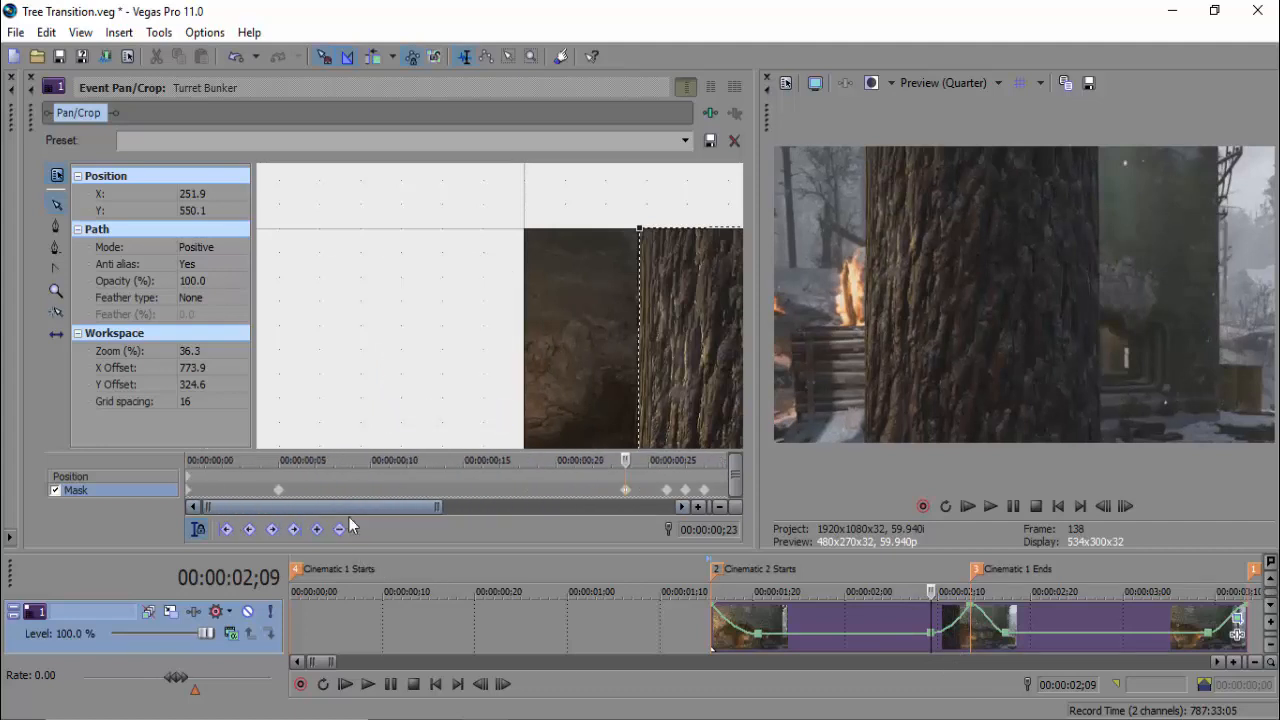
left_click(713, 620)
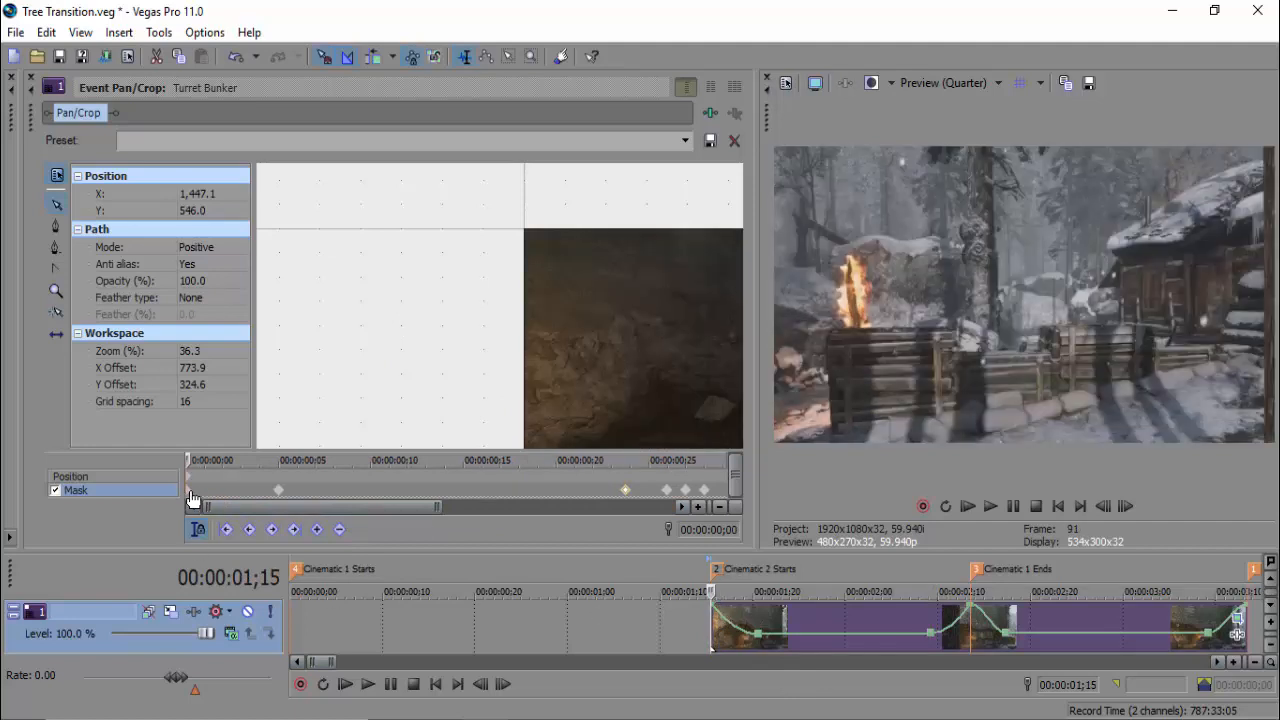
right_click(192, 491)
left_click(238, 390)
Widen the Event Pan/Crop area and zoom the mask workspace out to 12.5%, returning to the normal edit tool
left_click_drag(755, 413, 988, 418)
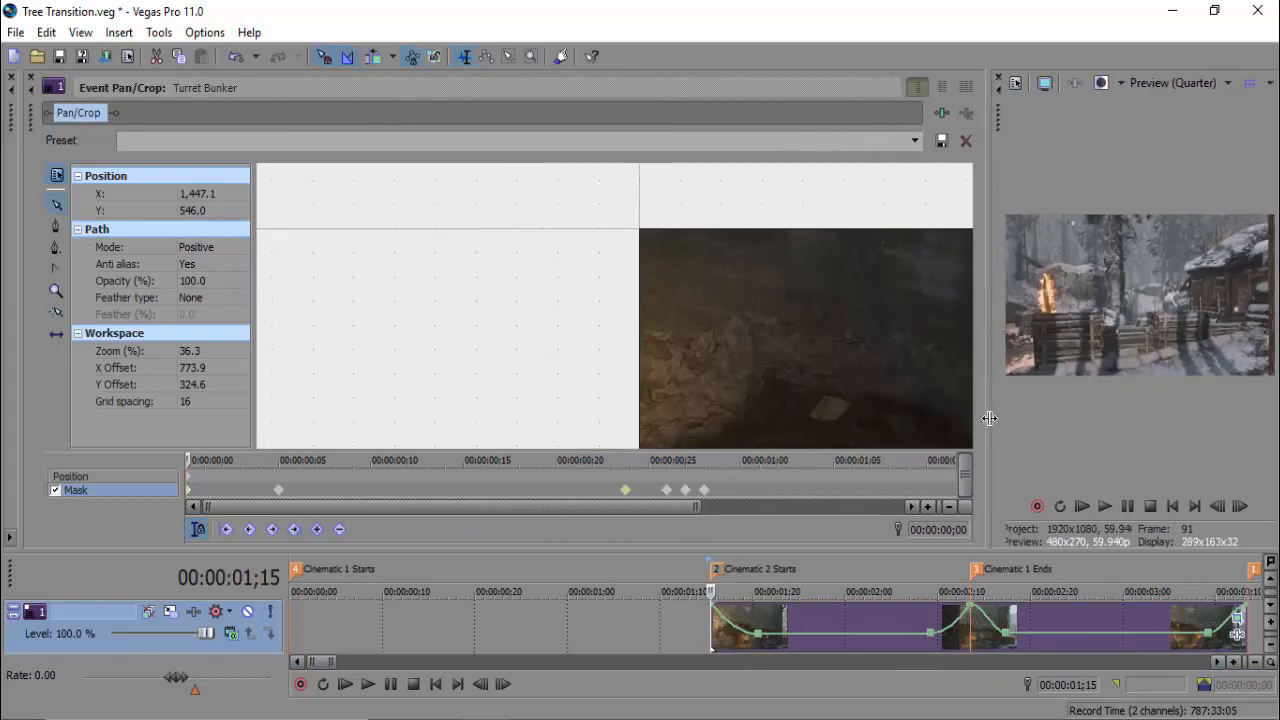
left_click(57, 291)
right_click(860, 289)
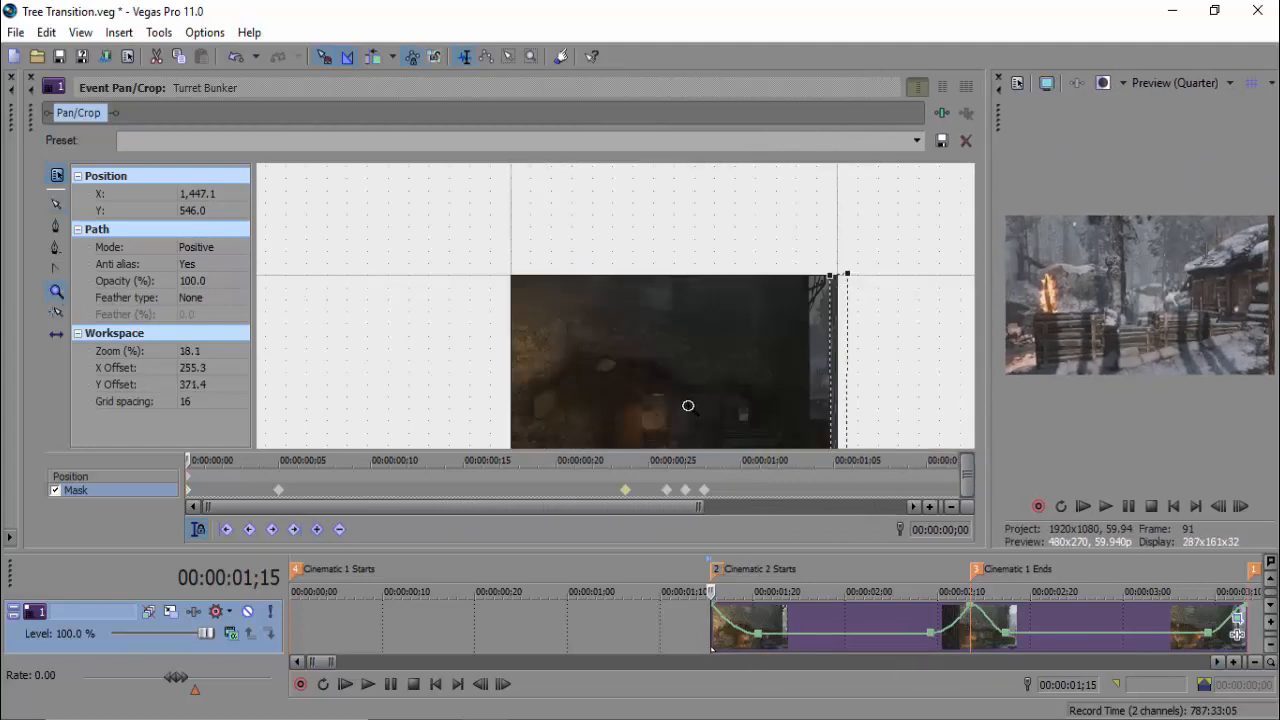
right_click(686, 384)
left_click(57, 204)
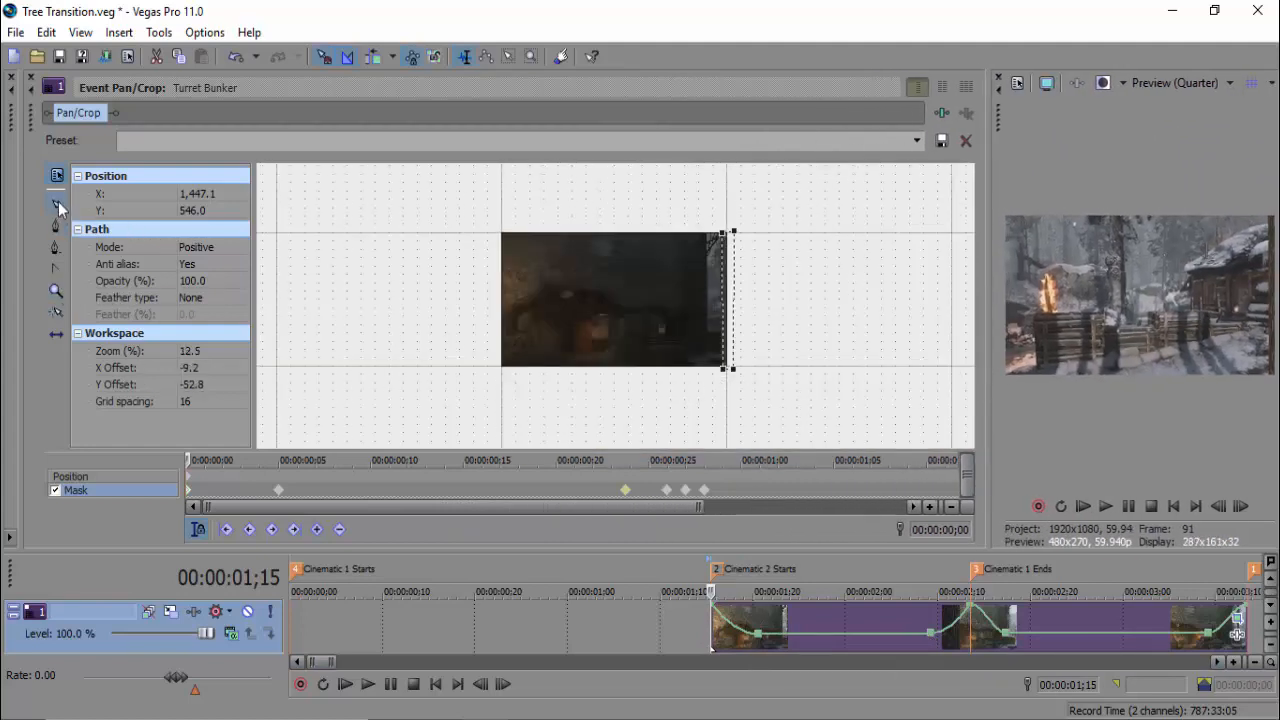
Step forward frame by frame from the start of the Turret Bunker event to 00:00:02;12, checking the mask edge against the tree
left_click(1240, 506)
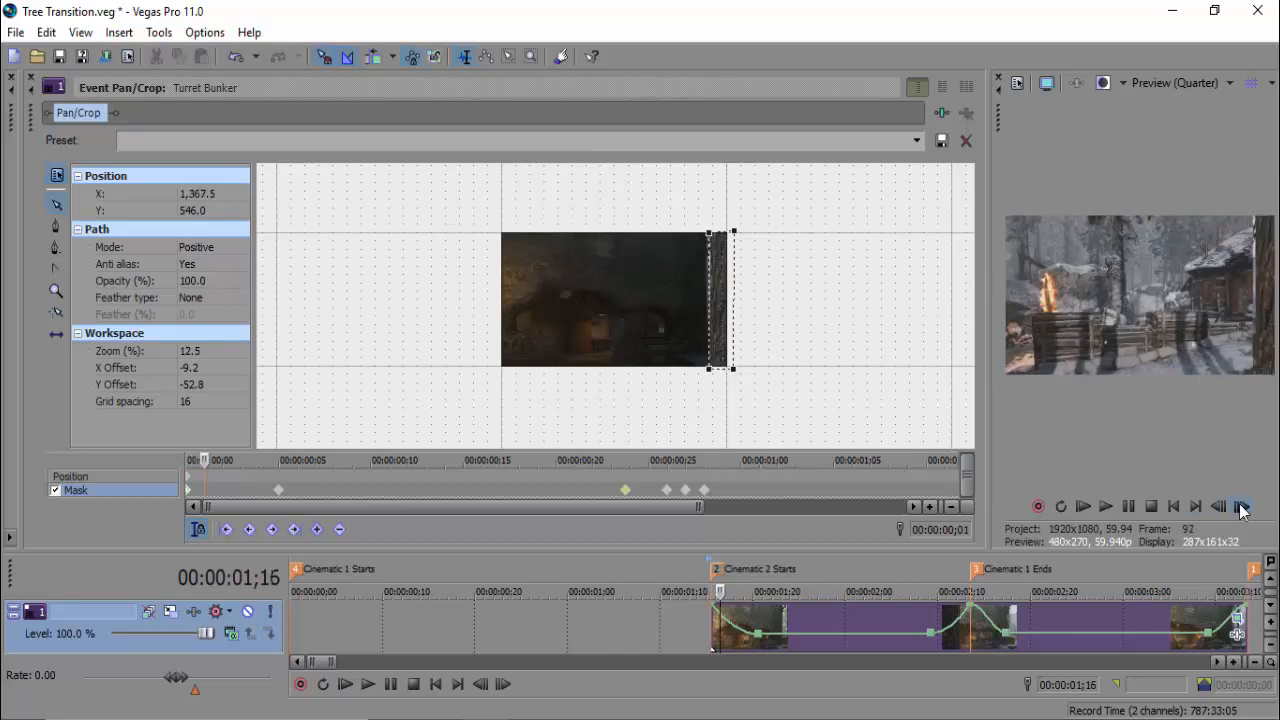
left_click(1240, 506)
left_click(1240, 506)
left_click(1240, 507)
left_click(1240, 507)
left_click(1240, 507)
left_click(1240, 507)
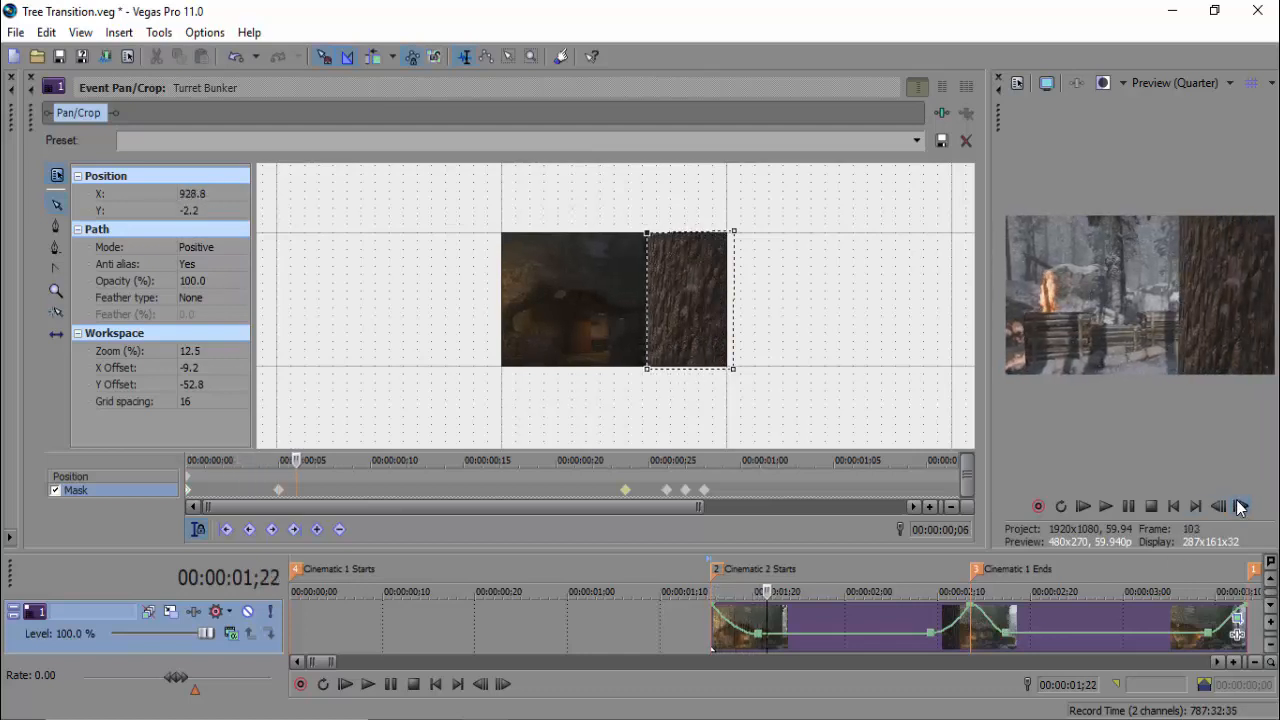
left_click(1240, 507)
left_click(1240, 507)
left_click(1240, 507)
left_click(1240, 507)
left_click(1240, 507)
left_click(1240, 507)
left_click(1240, 507)
left_click(1240, 507)
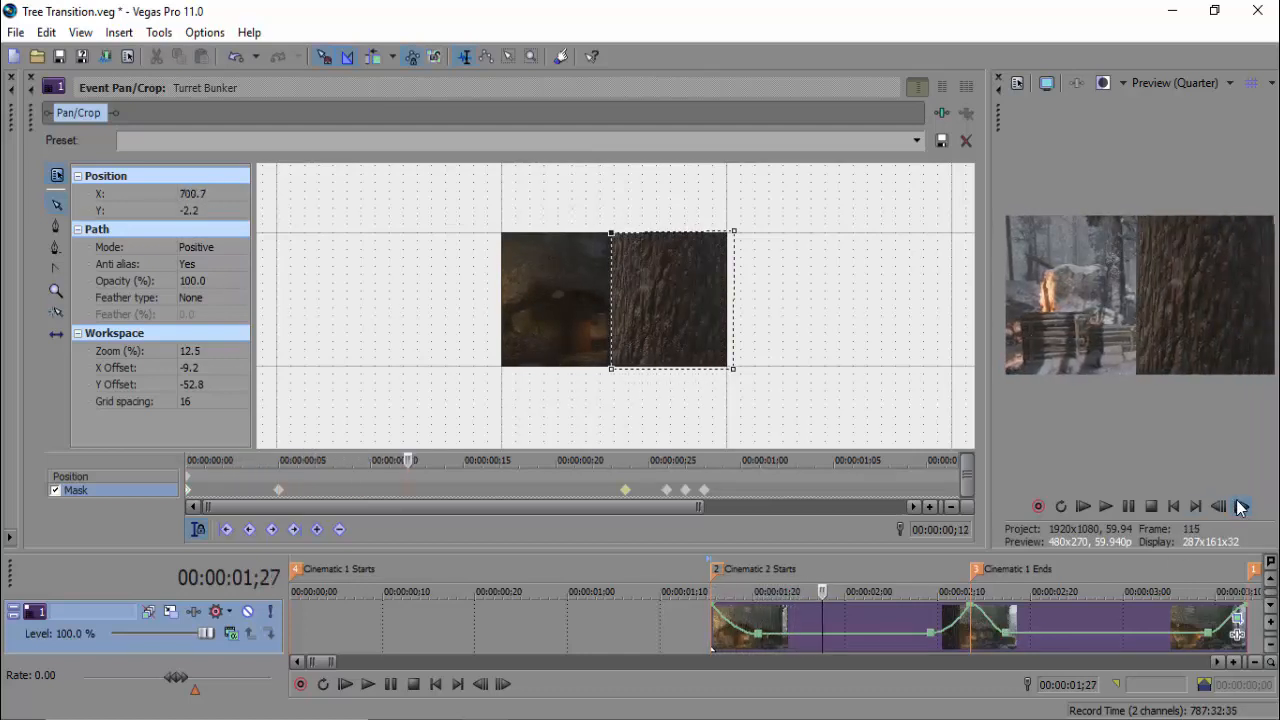
left_click(1240, 507)
left_click(1240, 507)
left_click(1240, 507)
left_click(1240, 507)
left_click(1240, 507)
left_click(1240, 507)
left_click(1240, 507)
left_click(1240, 507)
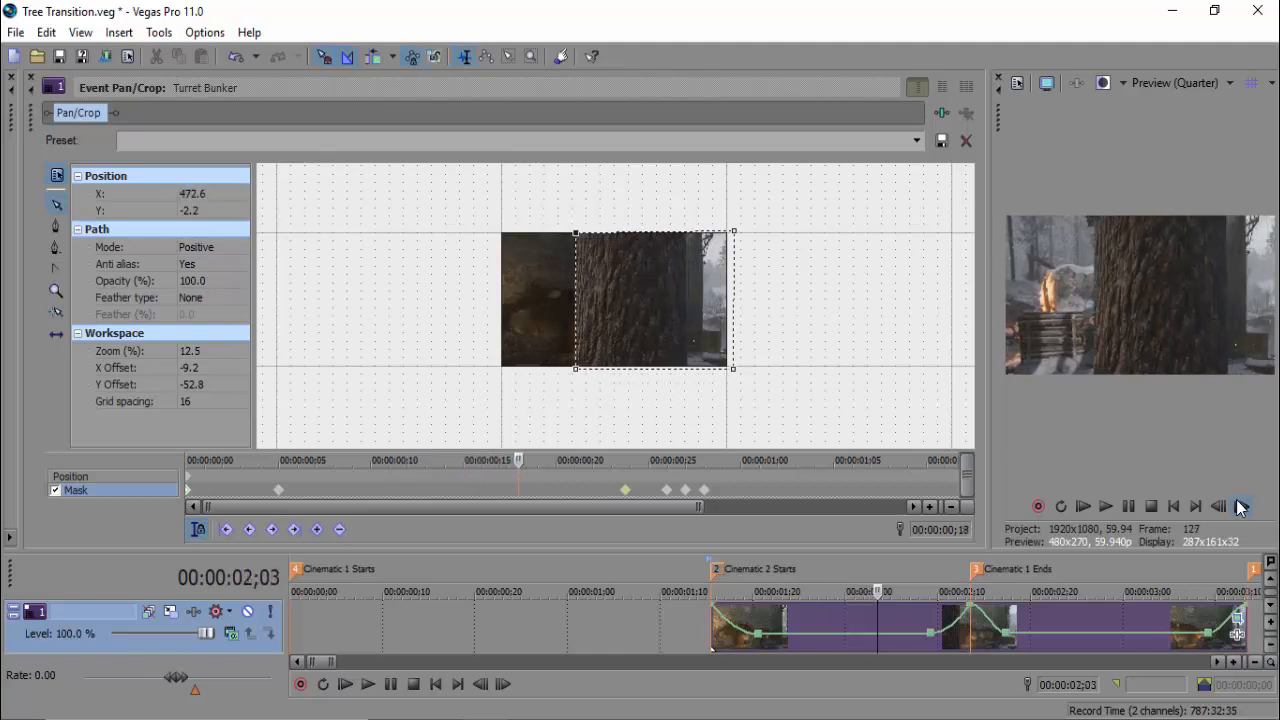
left_click(1240, 507)
left_click(1240, 507)
left_click(1240, 507)
left_click(1240, 507)
left_click(1240, 507)
left_click(1240, 507)
left_click(1240, 507)
left_click(1240, 507)
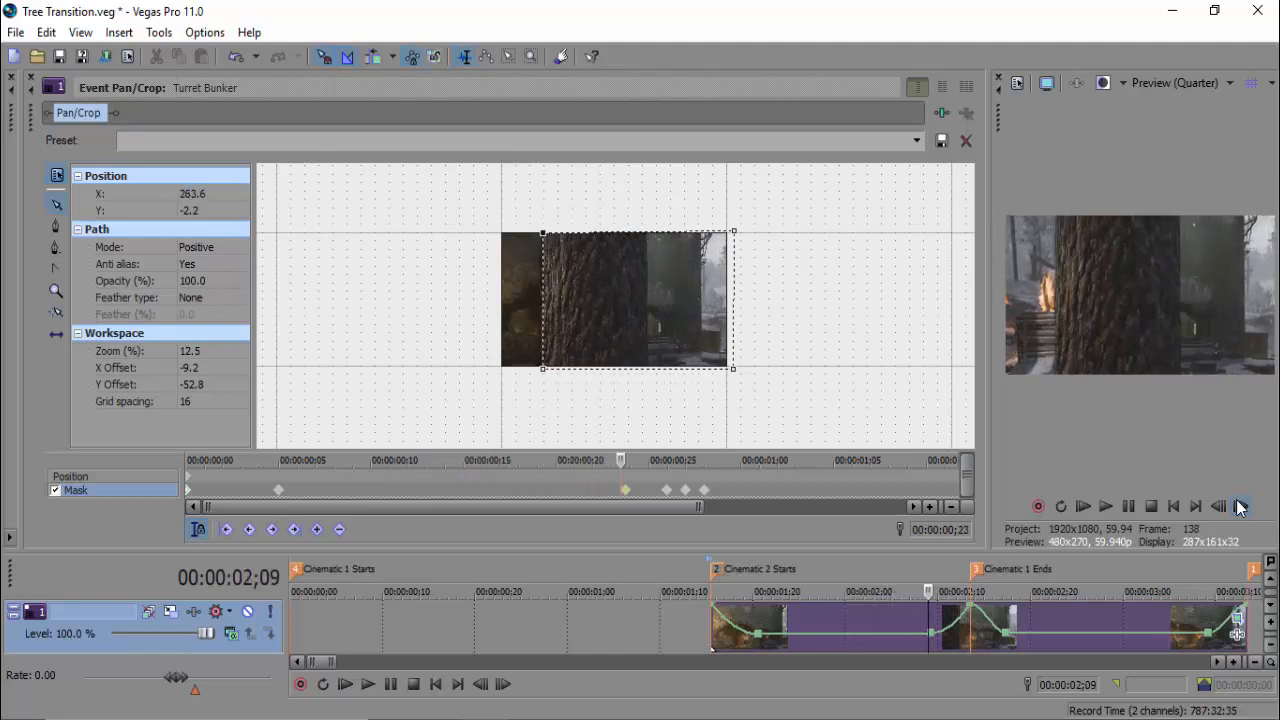
left_click(1240, 507)
left_click(1240, 507)
left_click(1240, 507)
left_click(1240, 507)
left_click(1240, 507)
left_click(1240, 507)
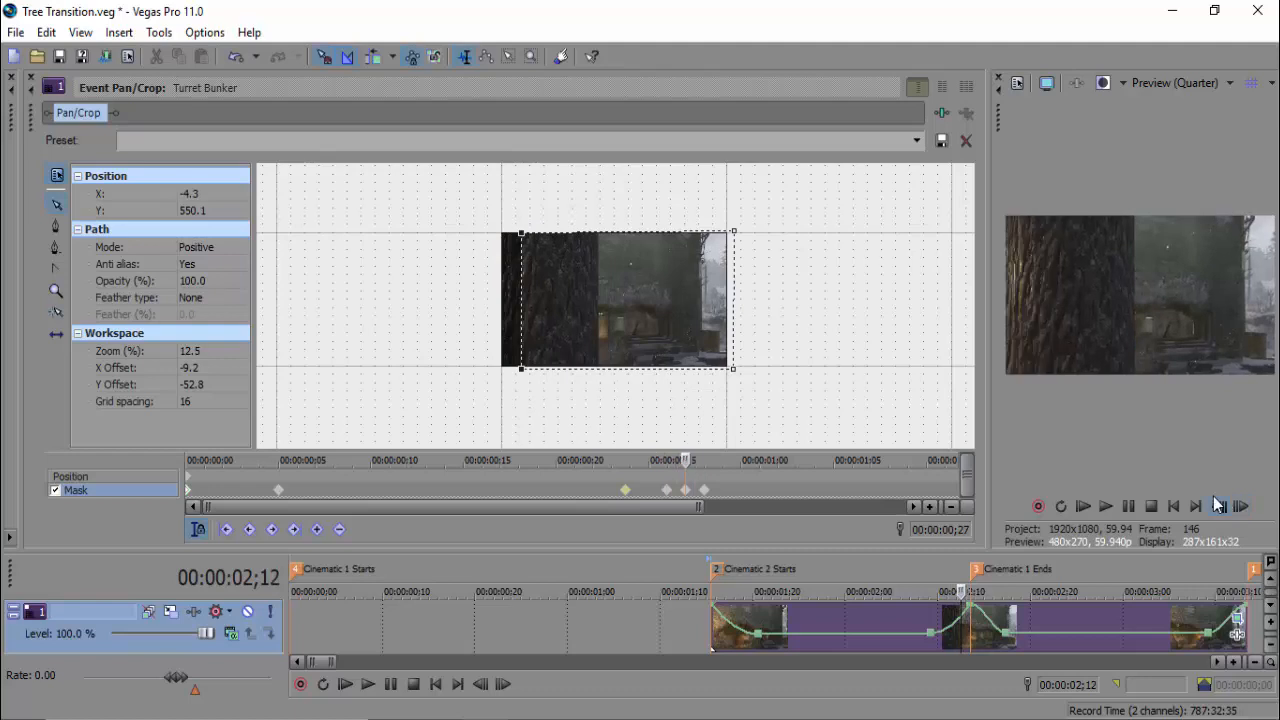
Step back frame by frame to 00:00:02;03, rechecking the mask edge along the tree's left side
left_click(1218, 506)
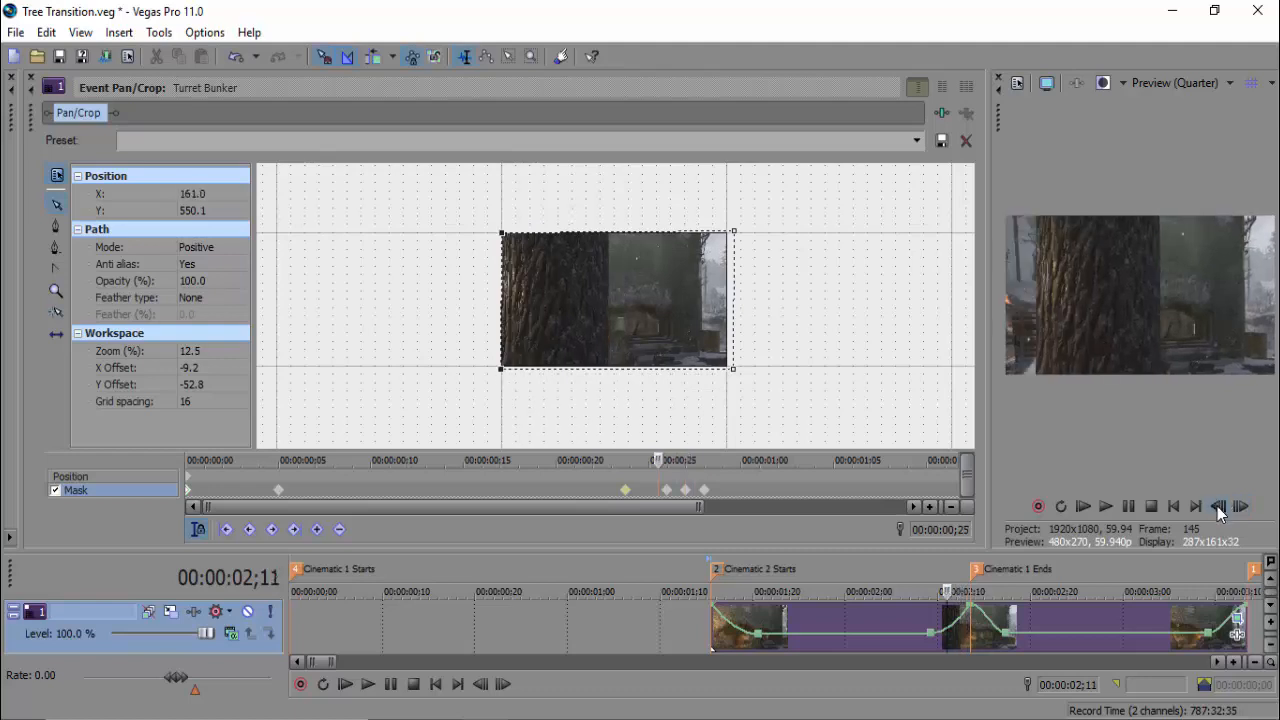
left_click(1218, 507)
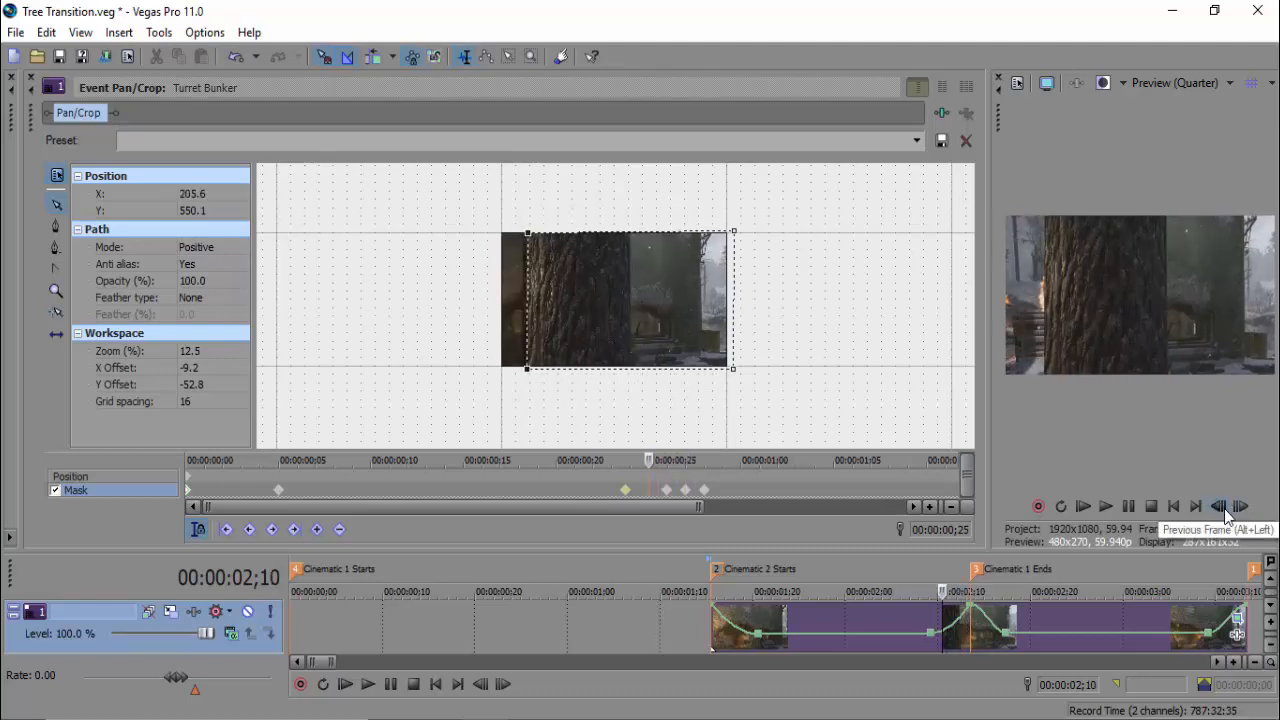
left_click(1220, 509)
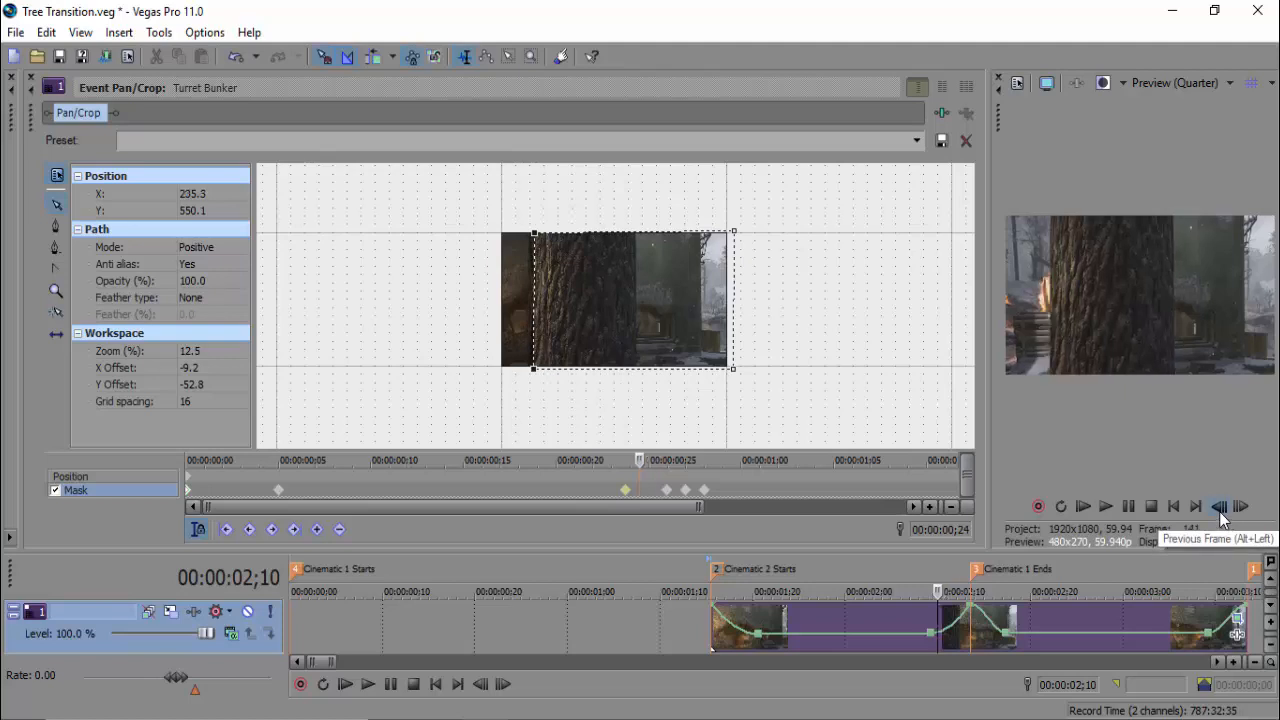
left_click(1220, 508)
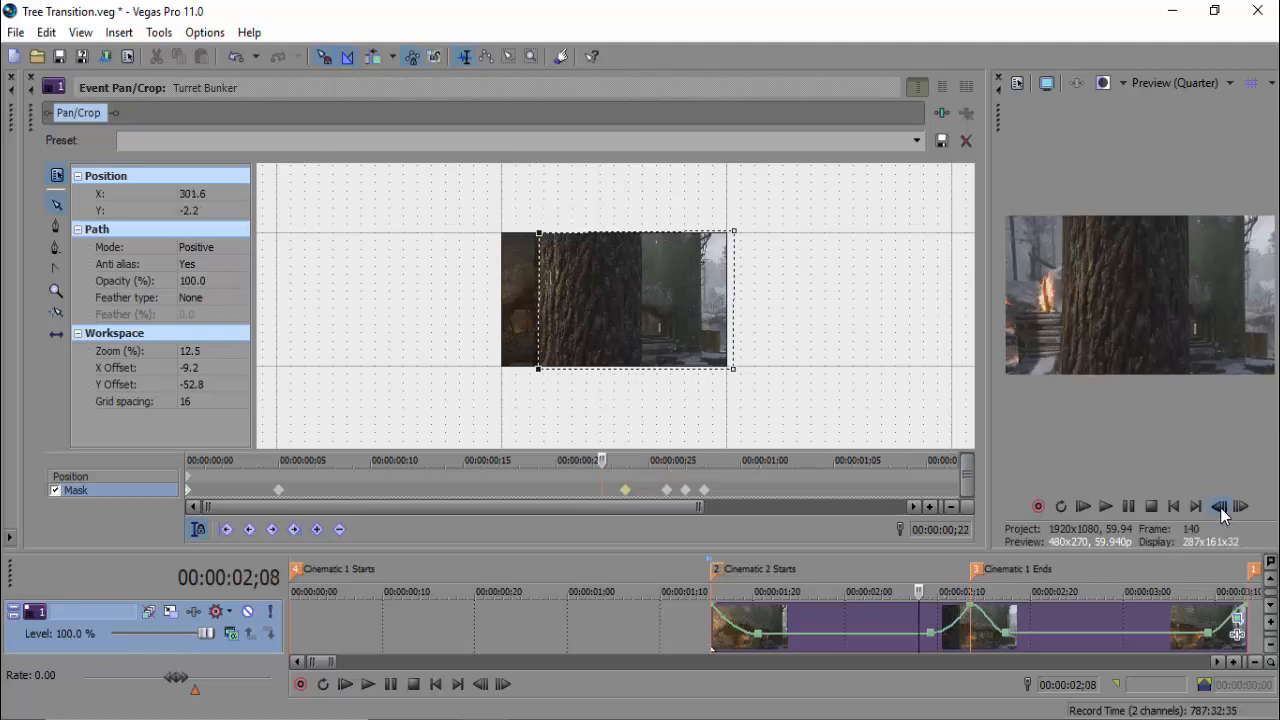
left_click(1220, 508)
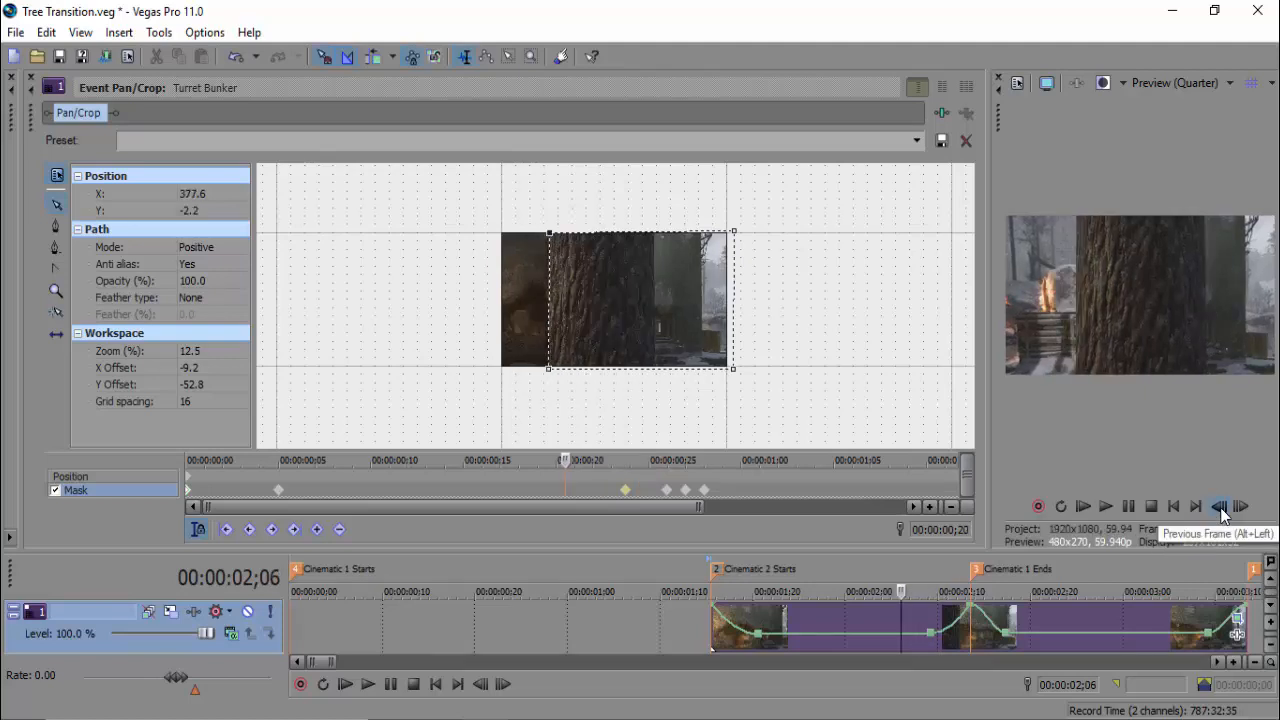
left_click(1220, 508)
left_click(1220, 508)
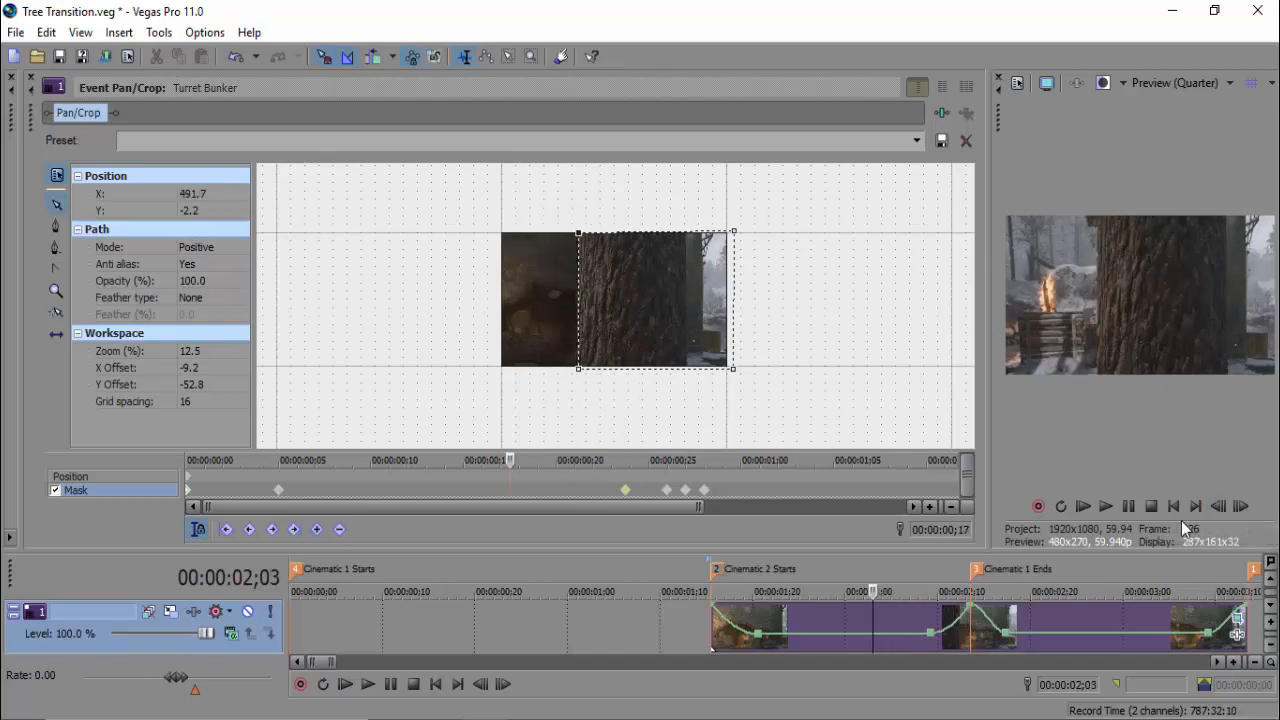
Preview the masked transition by playing the timeline from 00:00:01;04, and pause it after the tree has passed
left_click(611, 624)
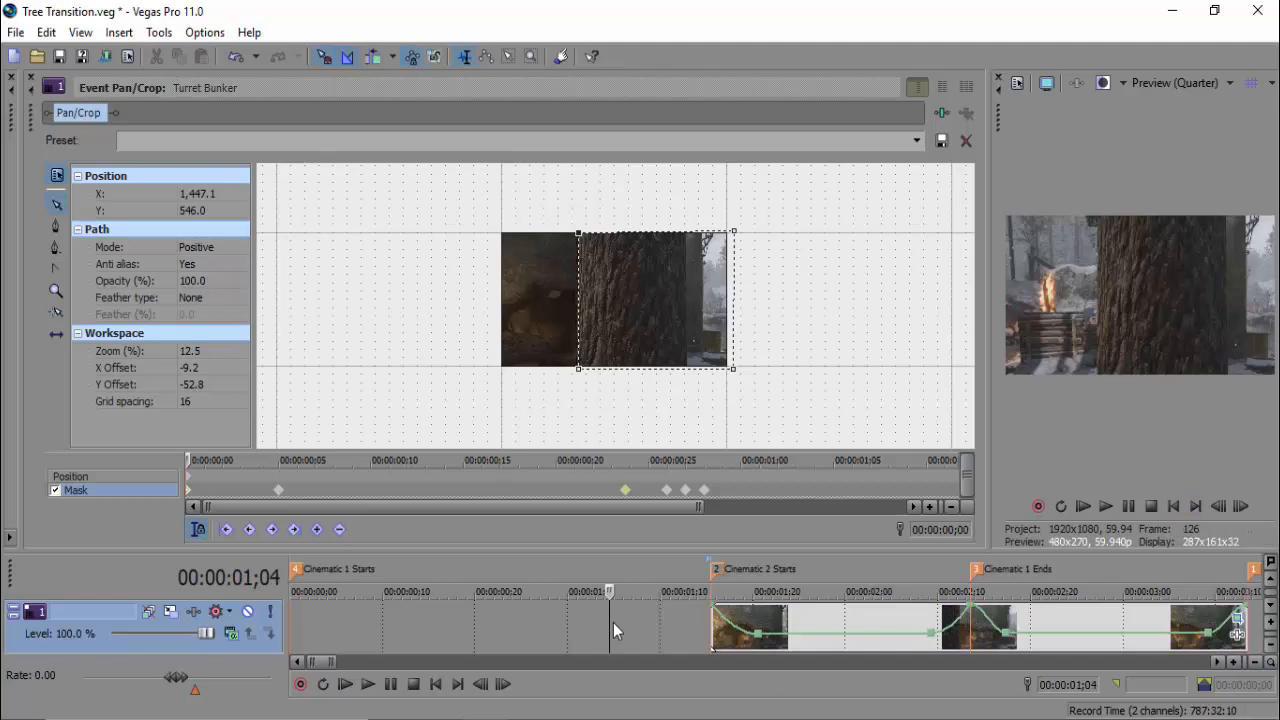
left_click(1108, 507)
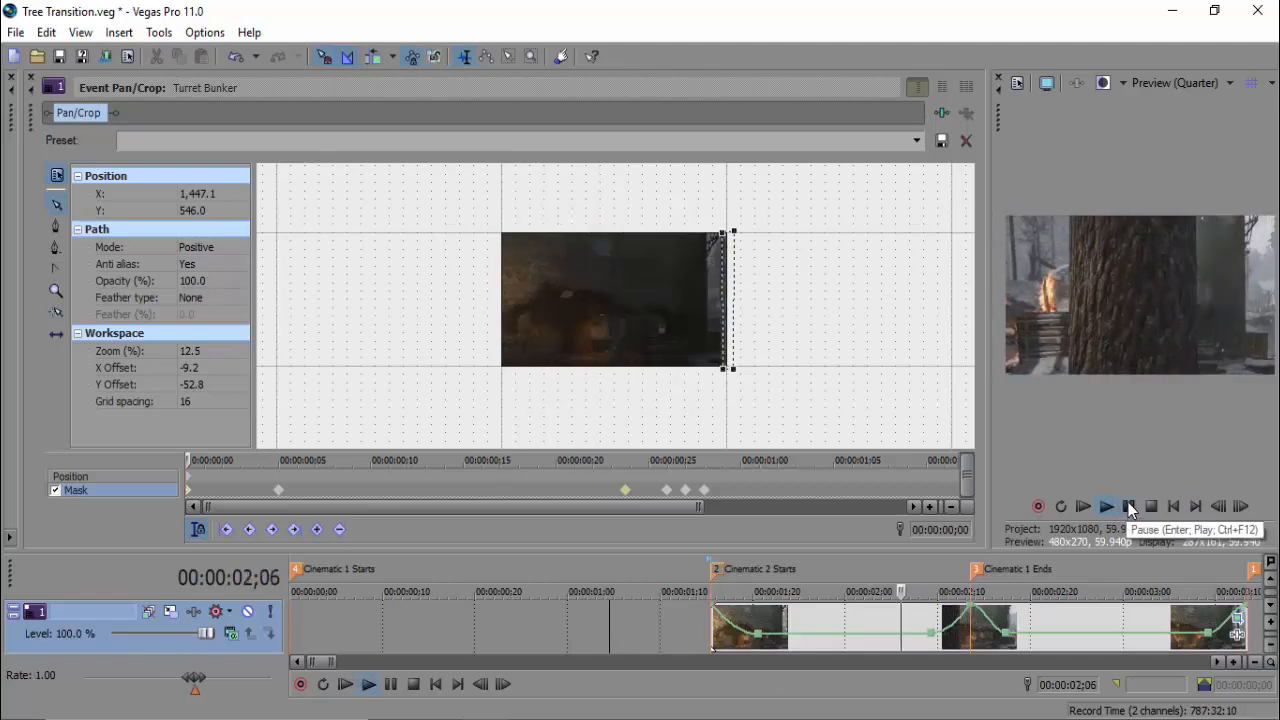
left_click(1128, 507)
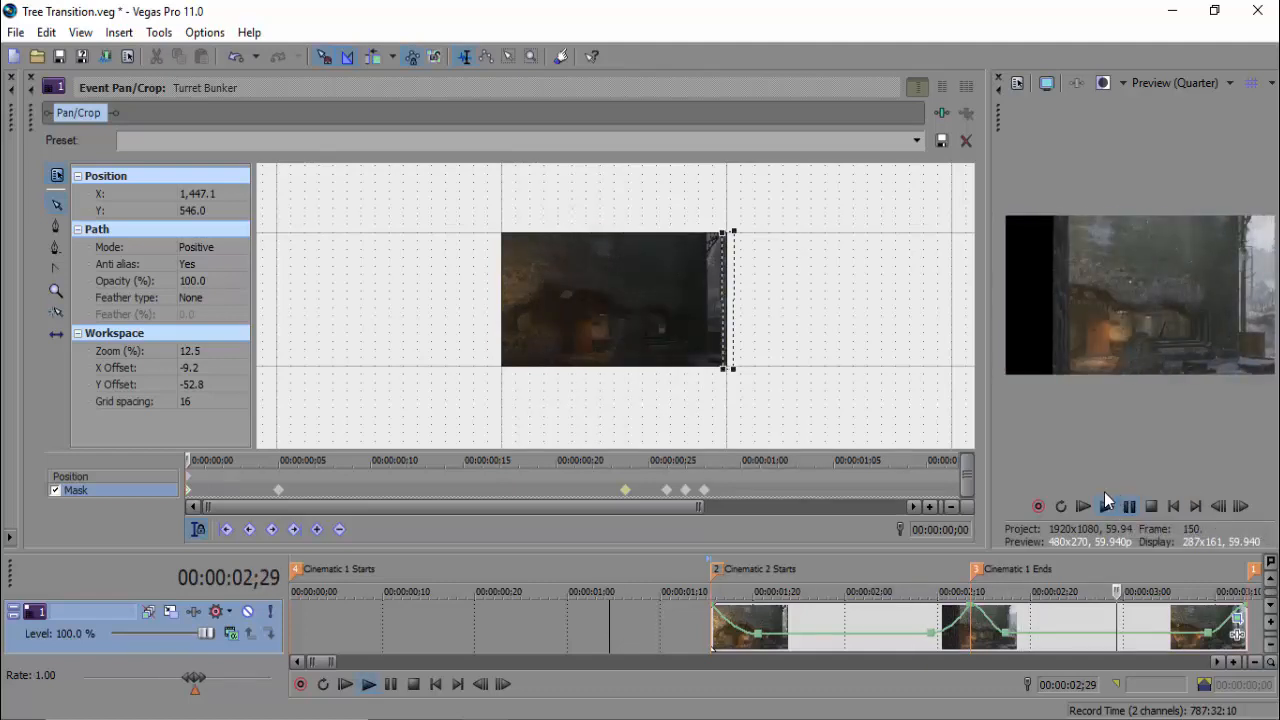
Delete the last mask keyframe, at 00:00:00;28 in the Event Pan/Crop timeline
left_click(1004, 620)
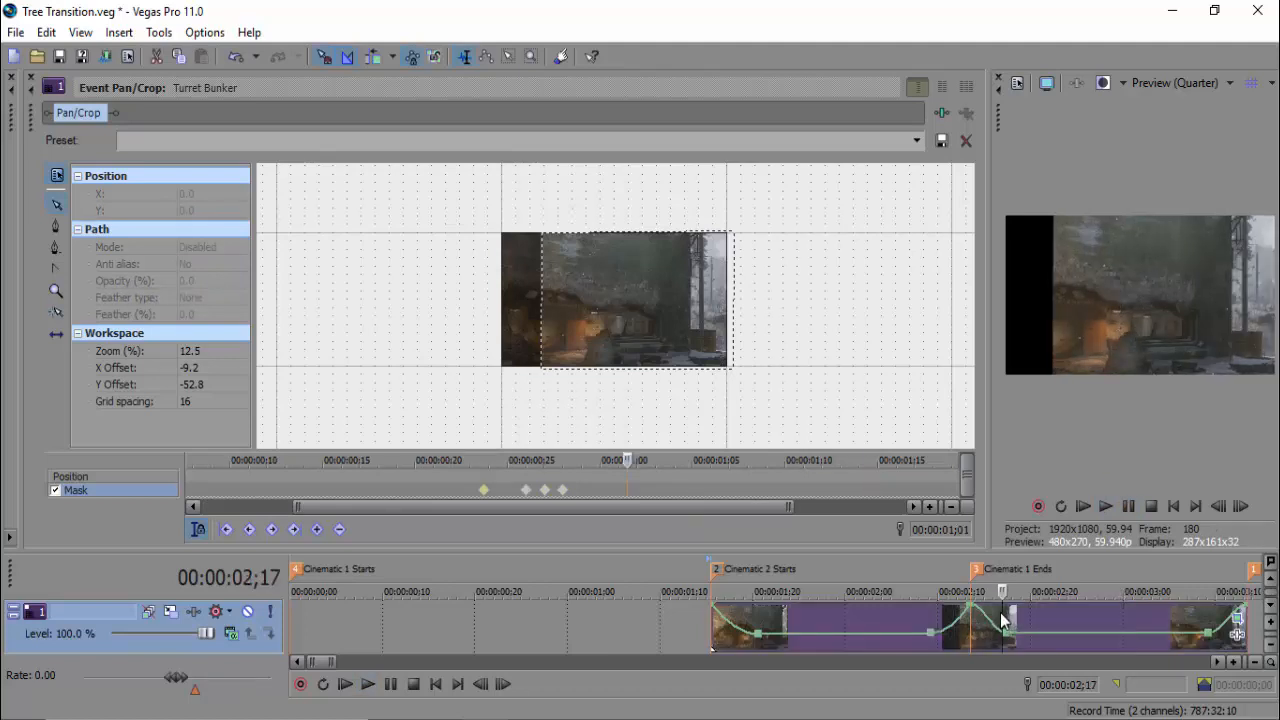
left_click(562, 490)
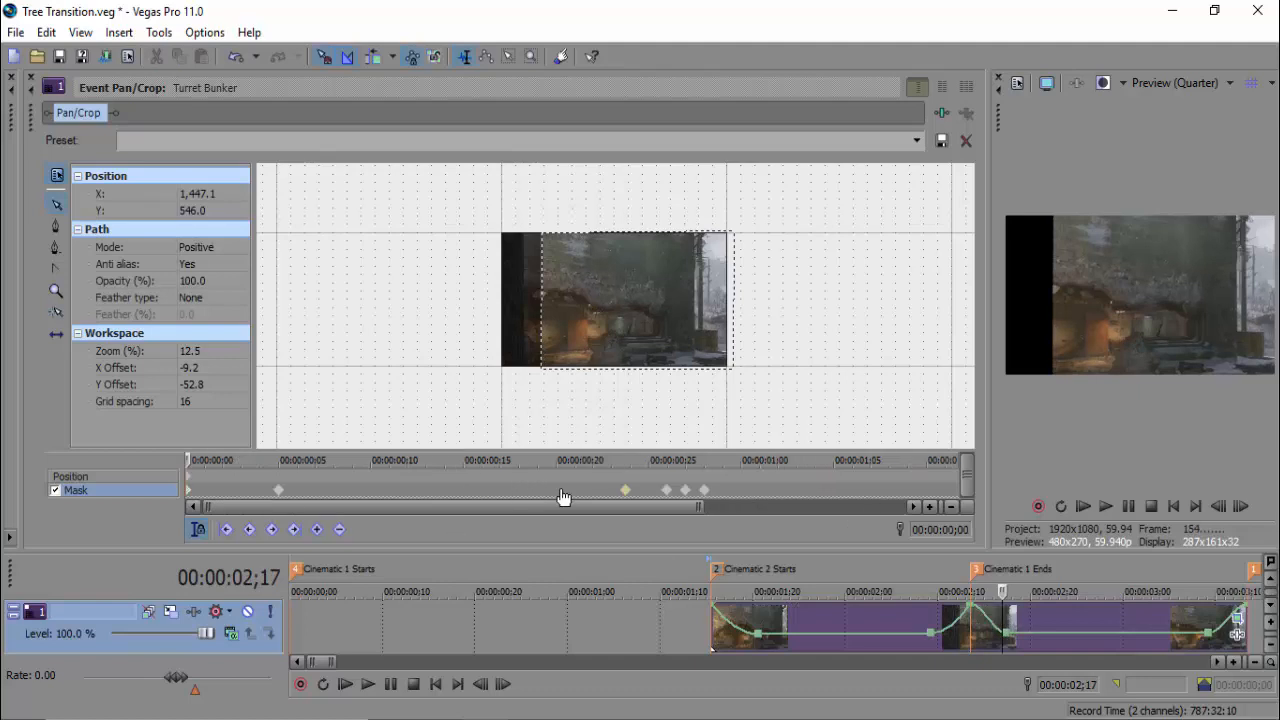
left_click(703, 489)
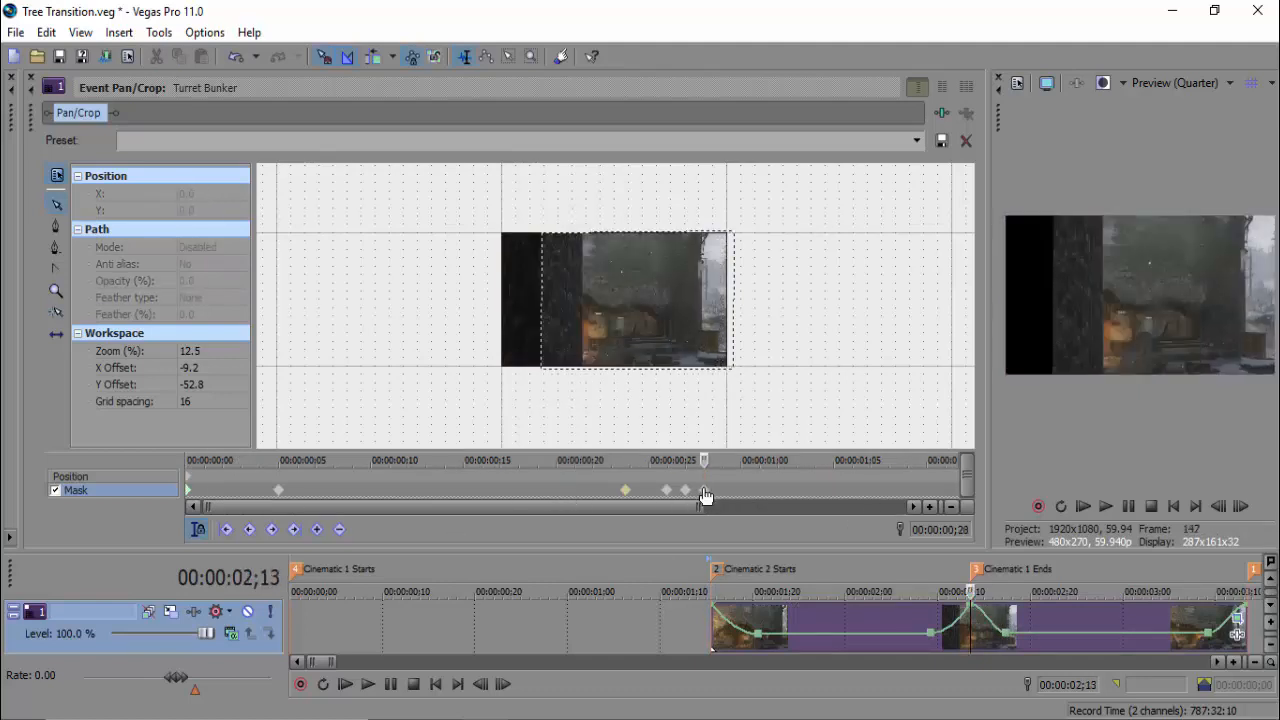
left_click(566, 494)
Play the transition from 00:00:00;19 to check the shortened mask animation, and stop playback
left_click(471, 627)
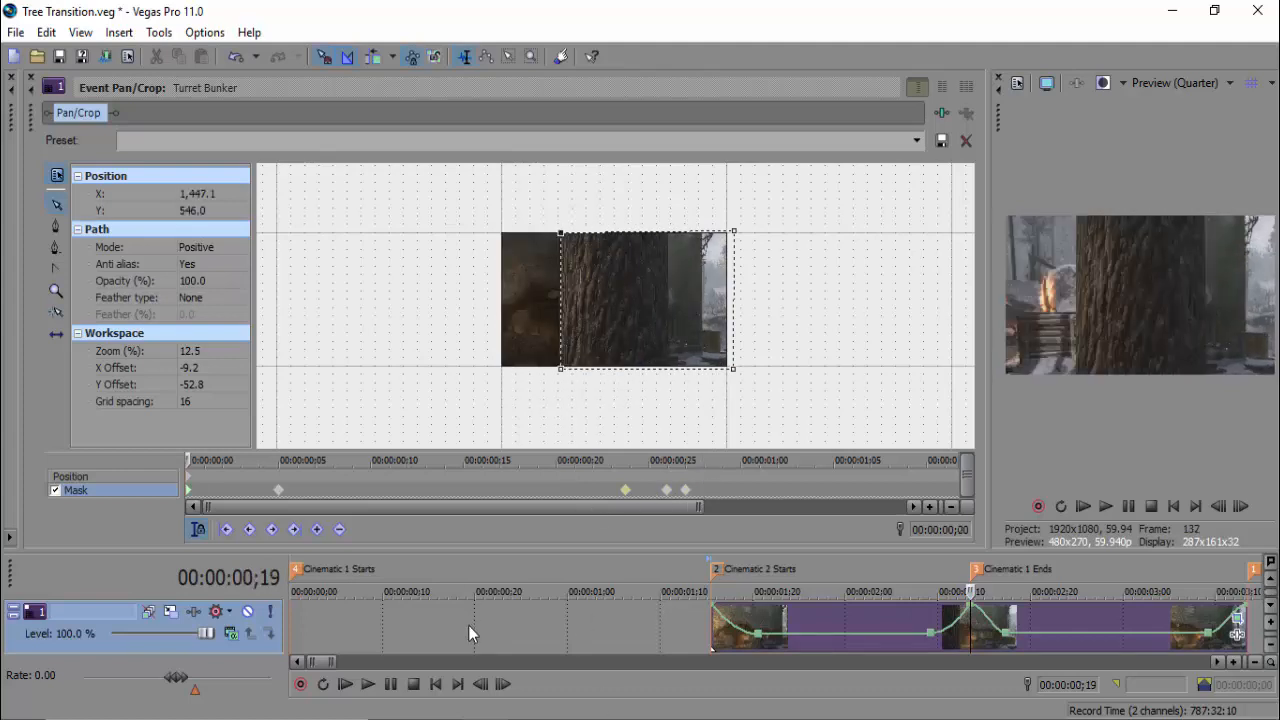
left_click(368, 685)
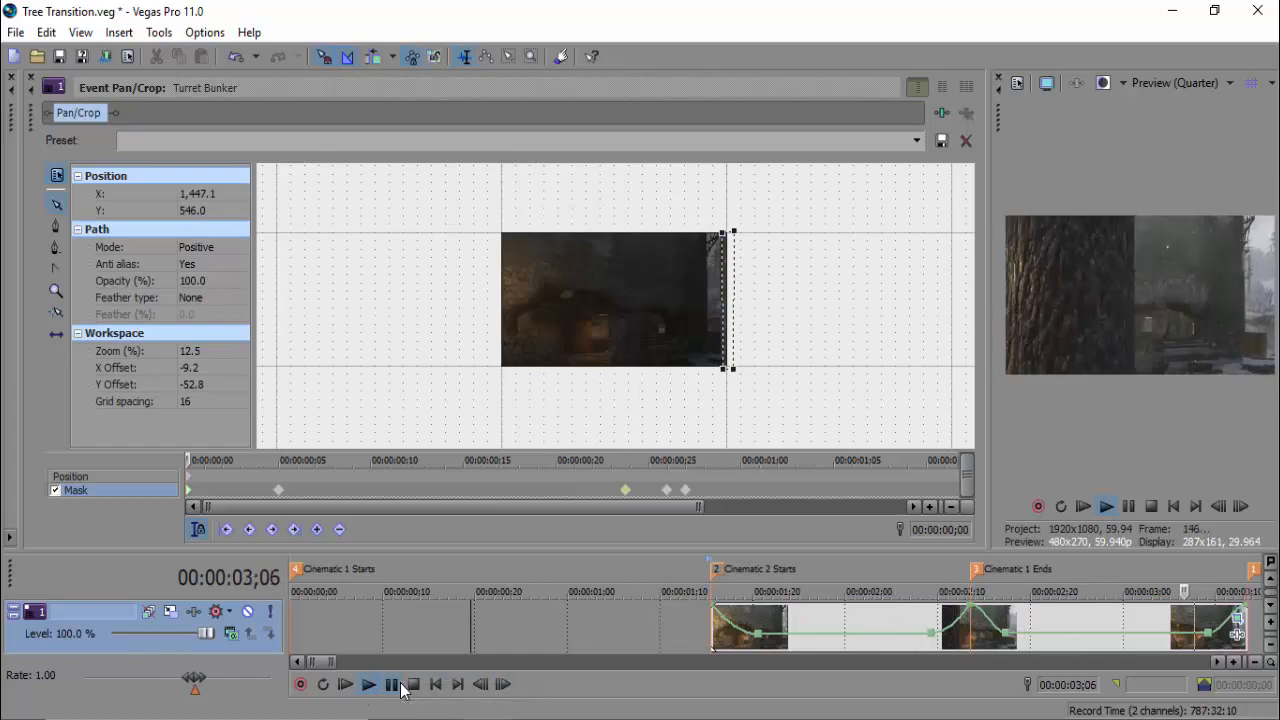
left_click(415, 686)
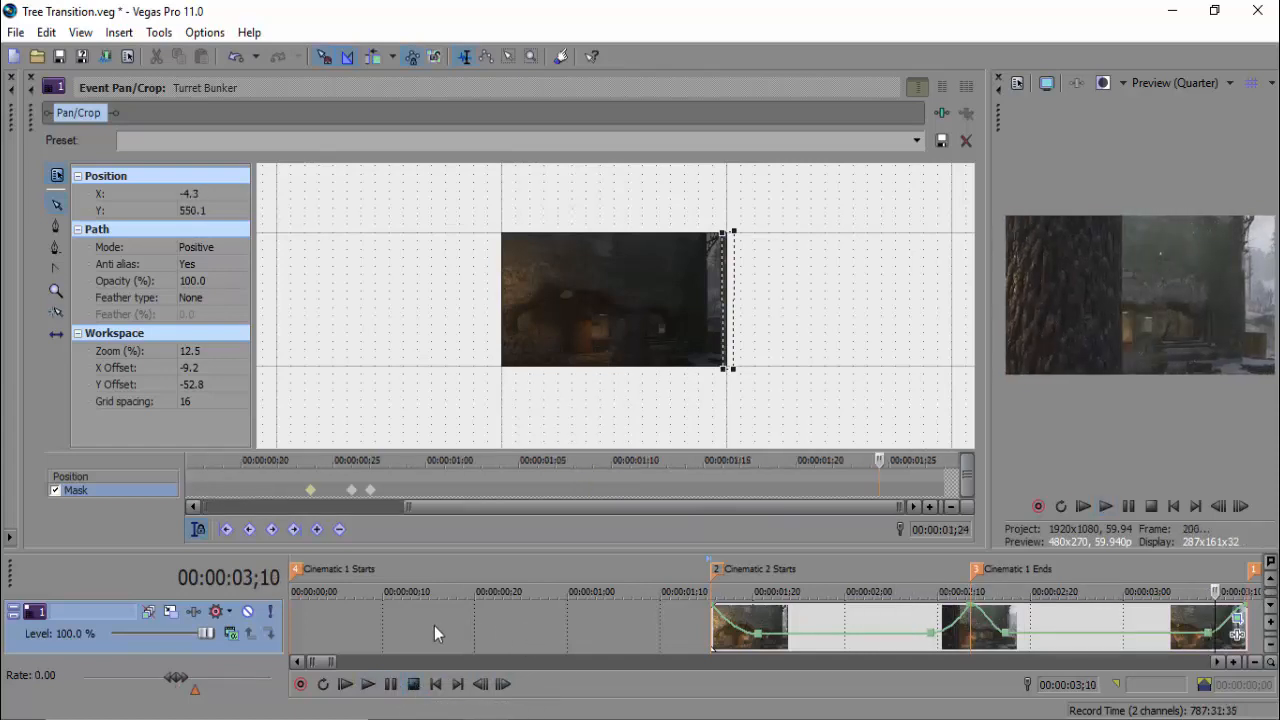
Set the loop region from 00:00:00;15 to 00:00:03;13 and play the transition to review it
left_click_drag(904, 607, 429, 610)
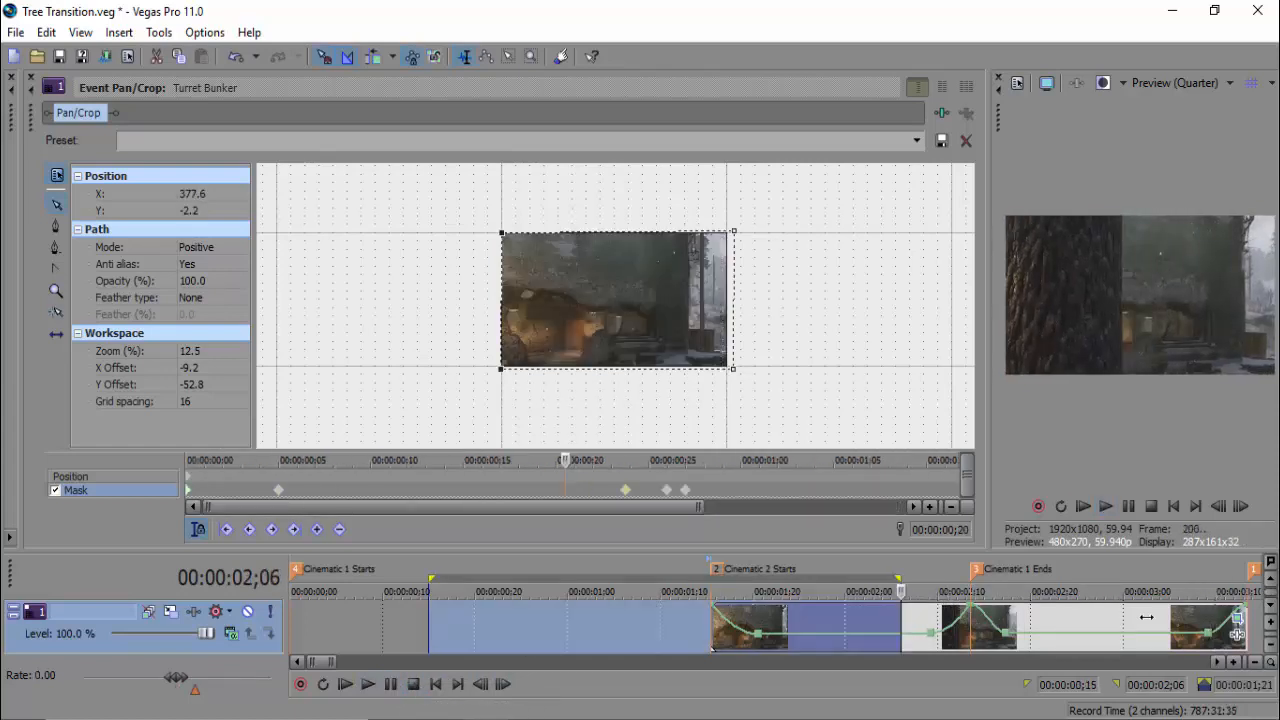
left_click(1241, 608, "shift")
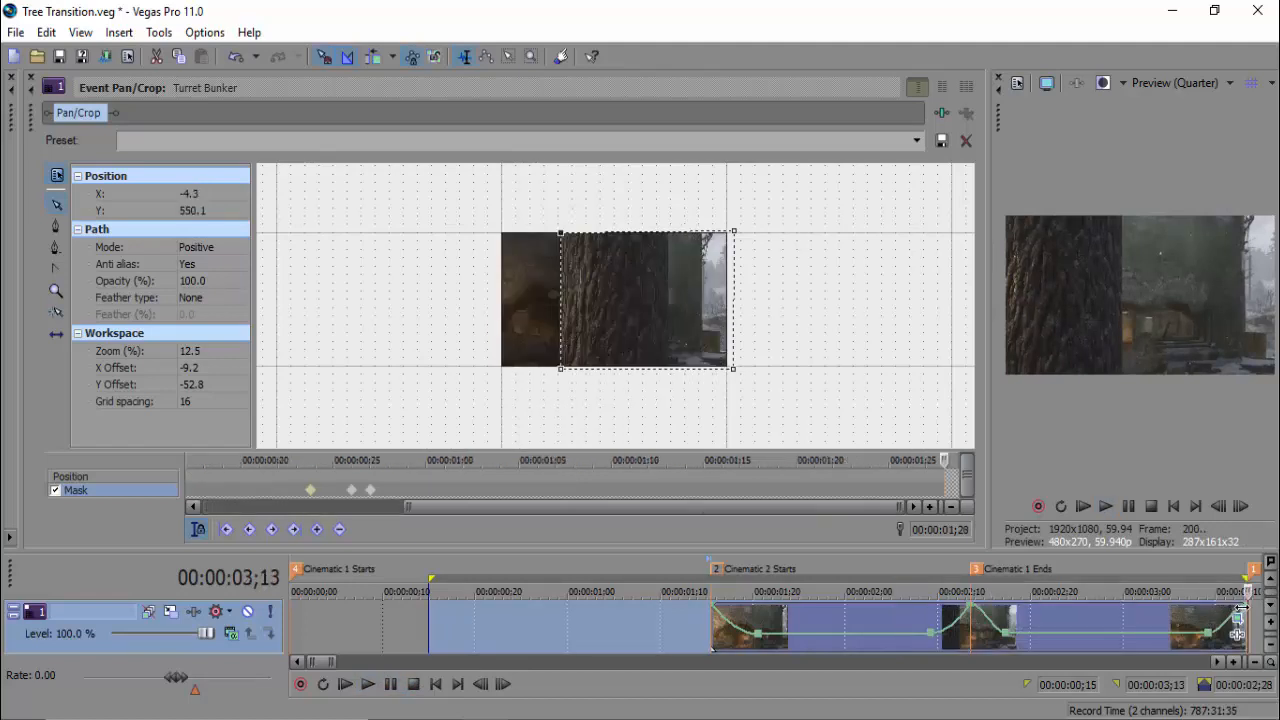
left_click(422, 647)
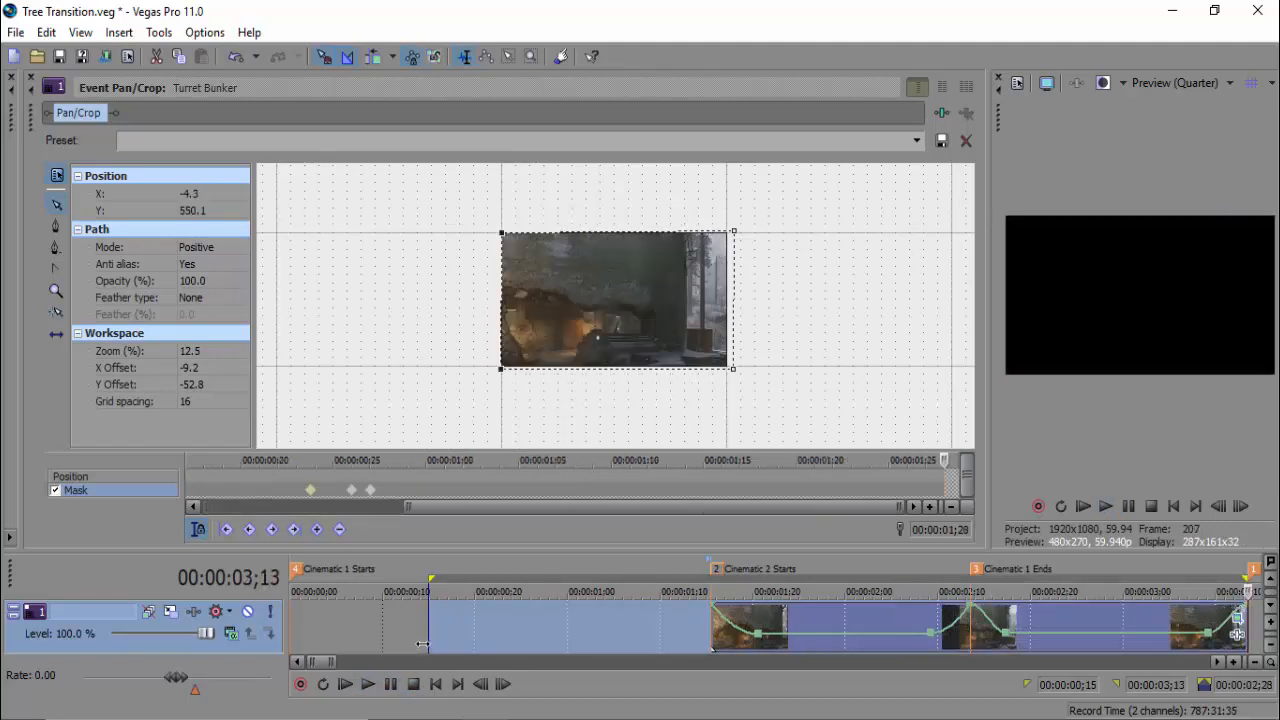
left_click(368, 686)
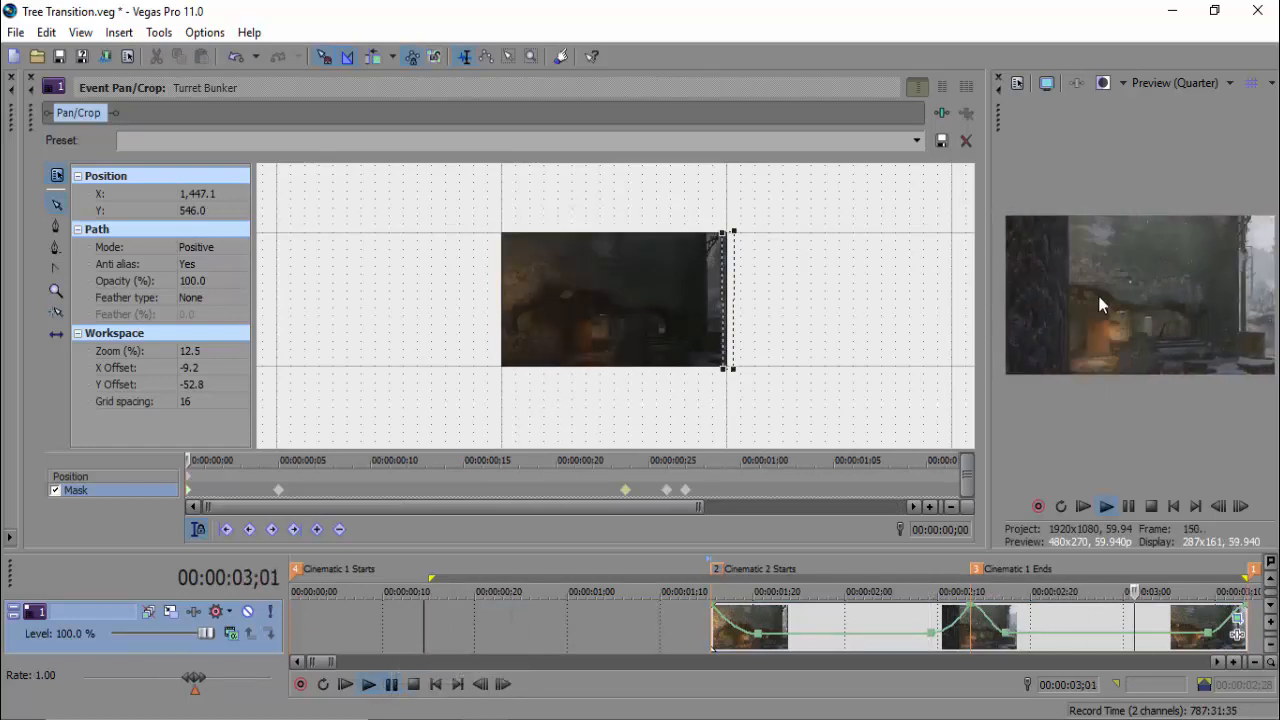
key("Return")
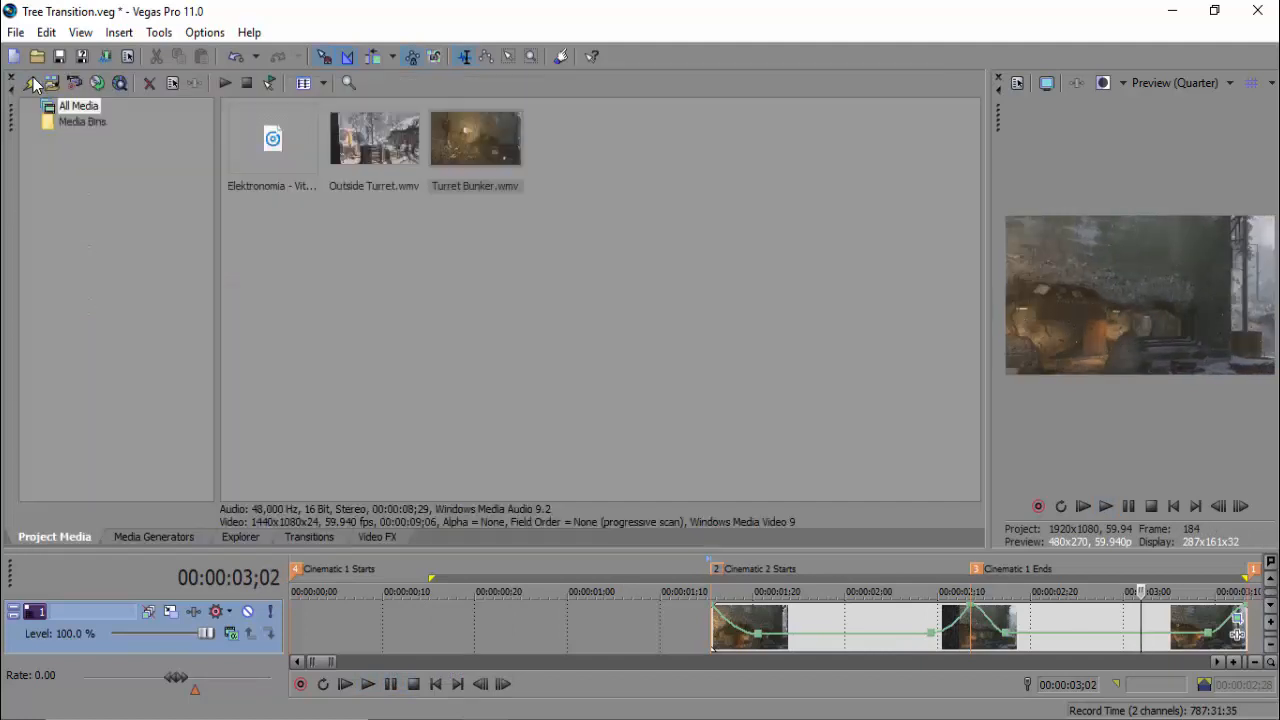
Close the Event Pan/Crop editor and enlarge the video preview area
left_click(31, 77)
left_click_drag(992, 335, 631, 305)
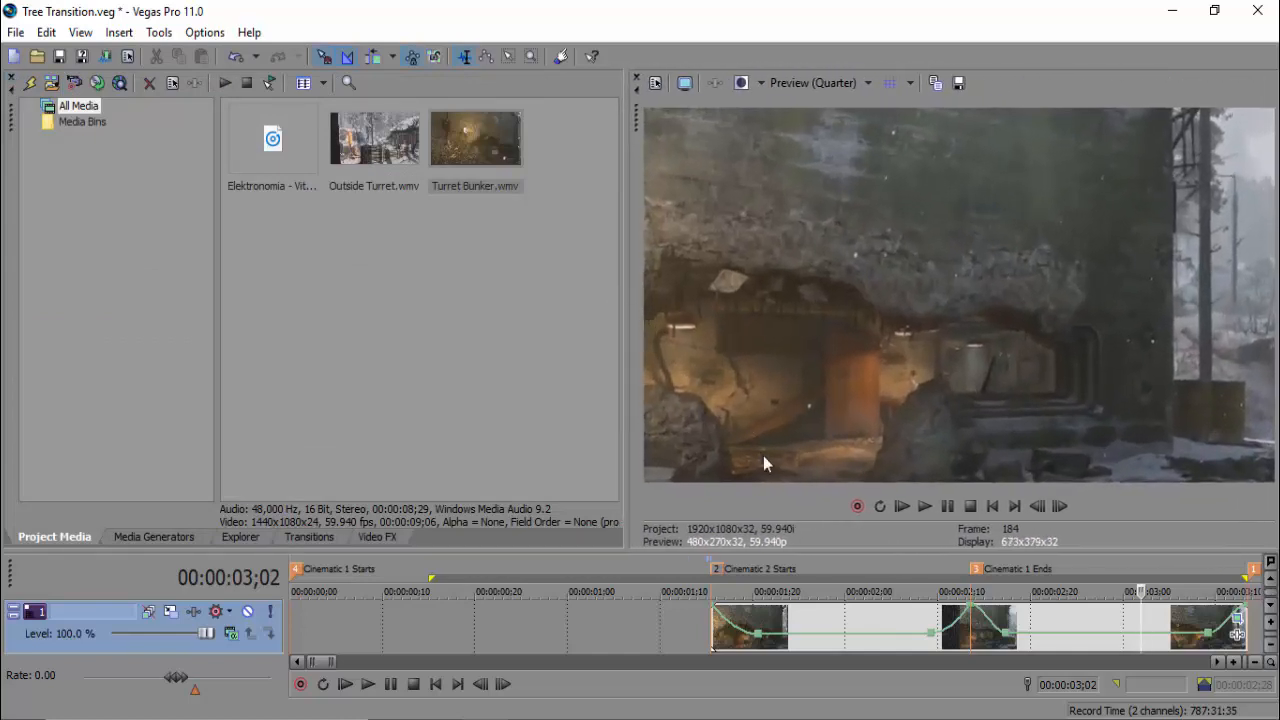
Extend the start of the loop region to the Cinematic 1 Starts marker and save the project
mouse_move(331, 662)
left_mouse_down()
mouse_move(387, 663)
mouse_move(343, 662)
left_mouse_up()
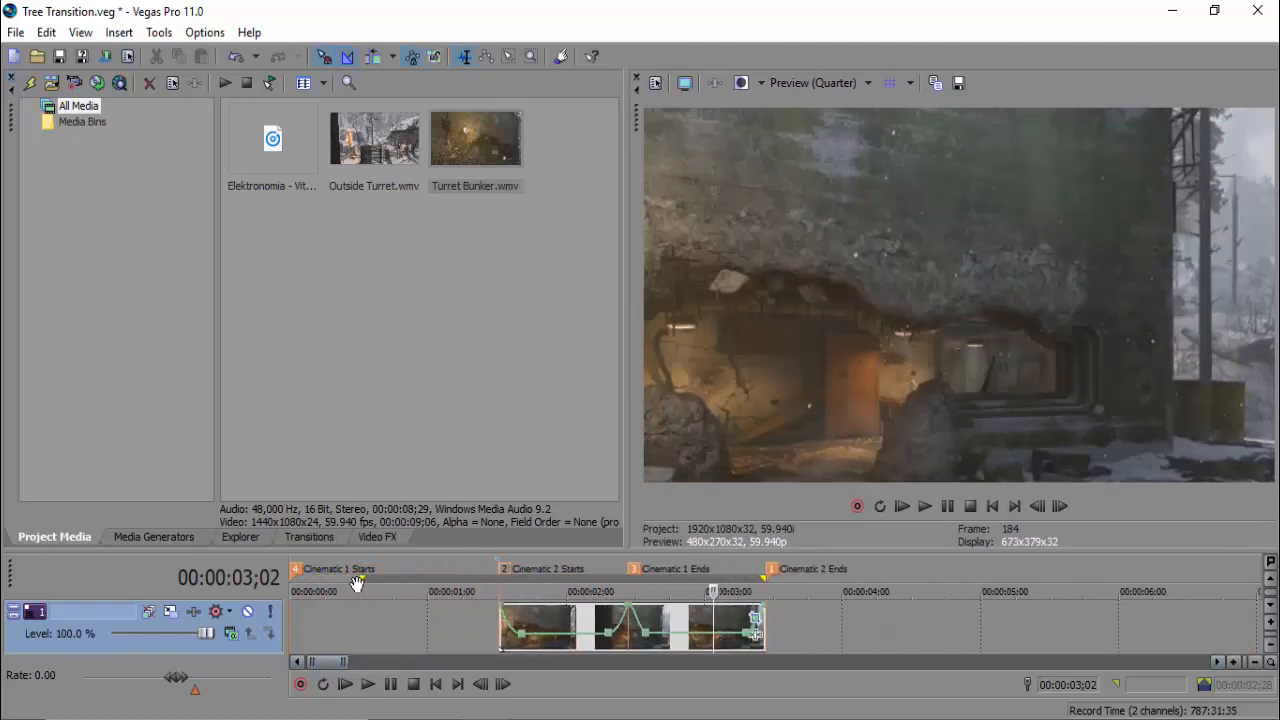
left_click_drag(362, 578, 293, 578)
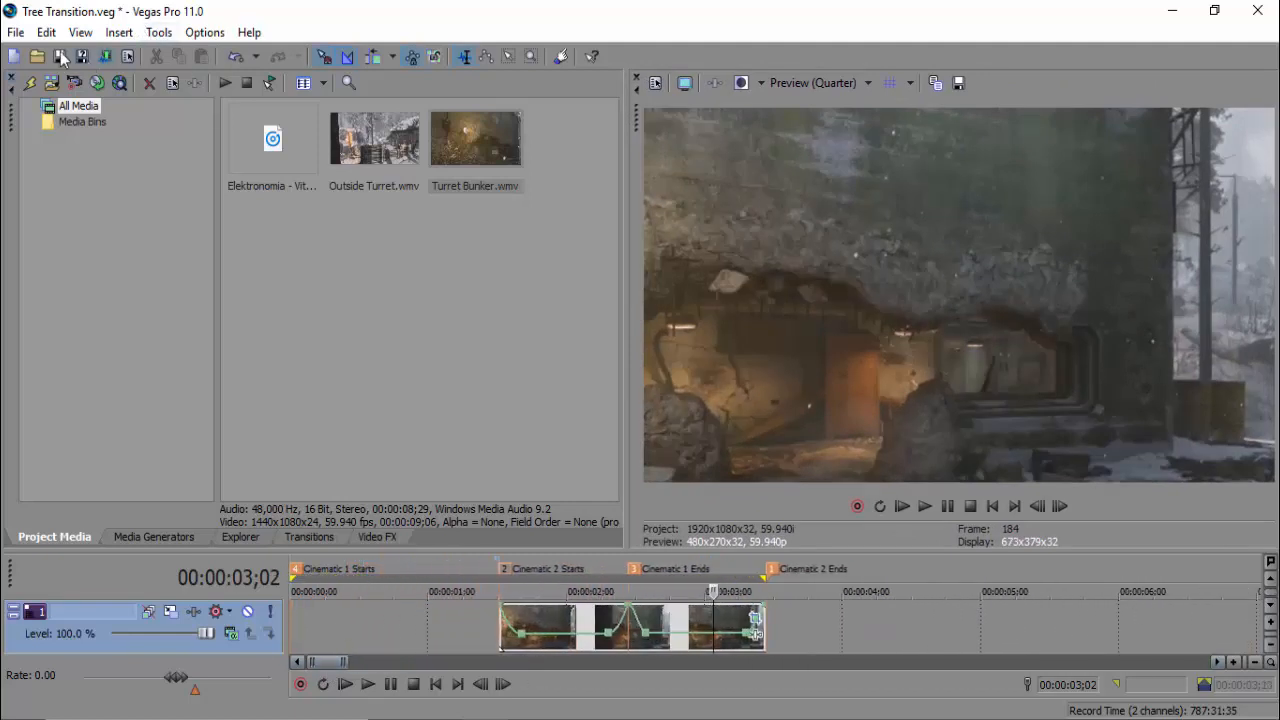
left_click(60, 57)
Play the finished transition from 00:00:01;01 and return to the frame at 00:00:02;05
left_click(433, 626)
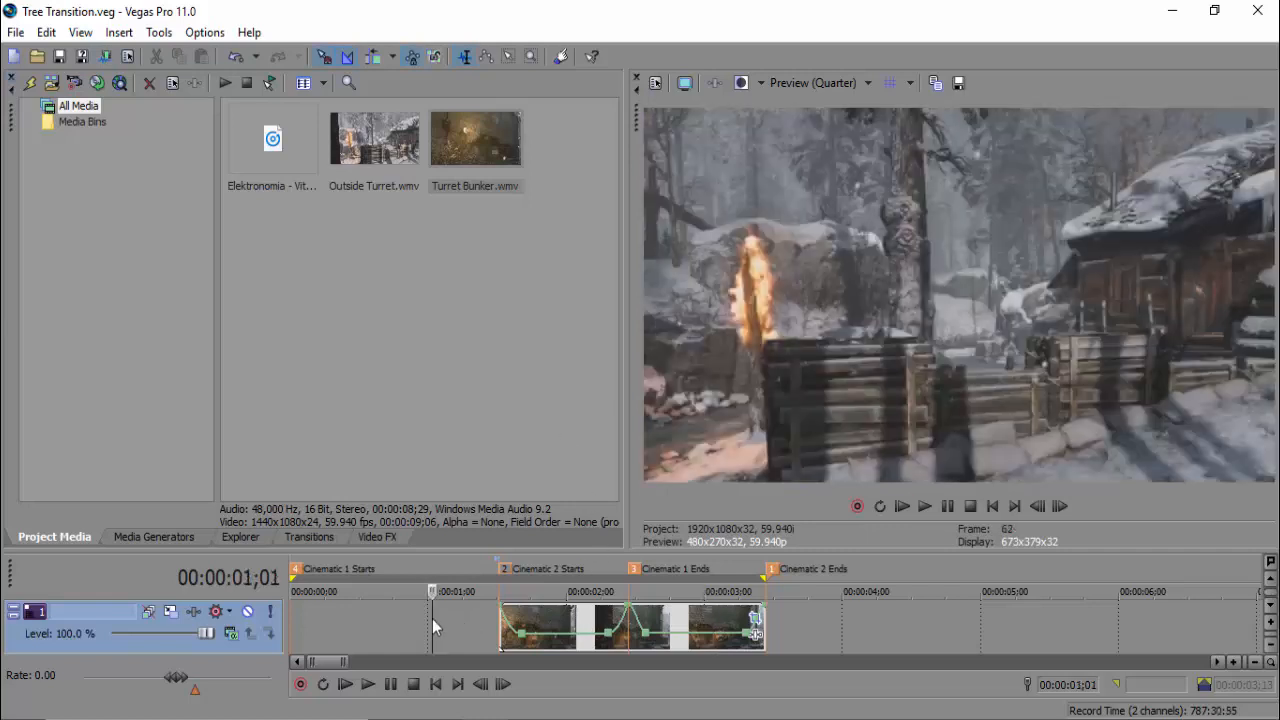
left_click(367, 685)
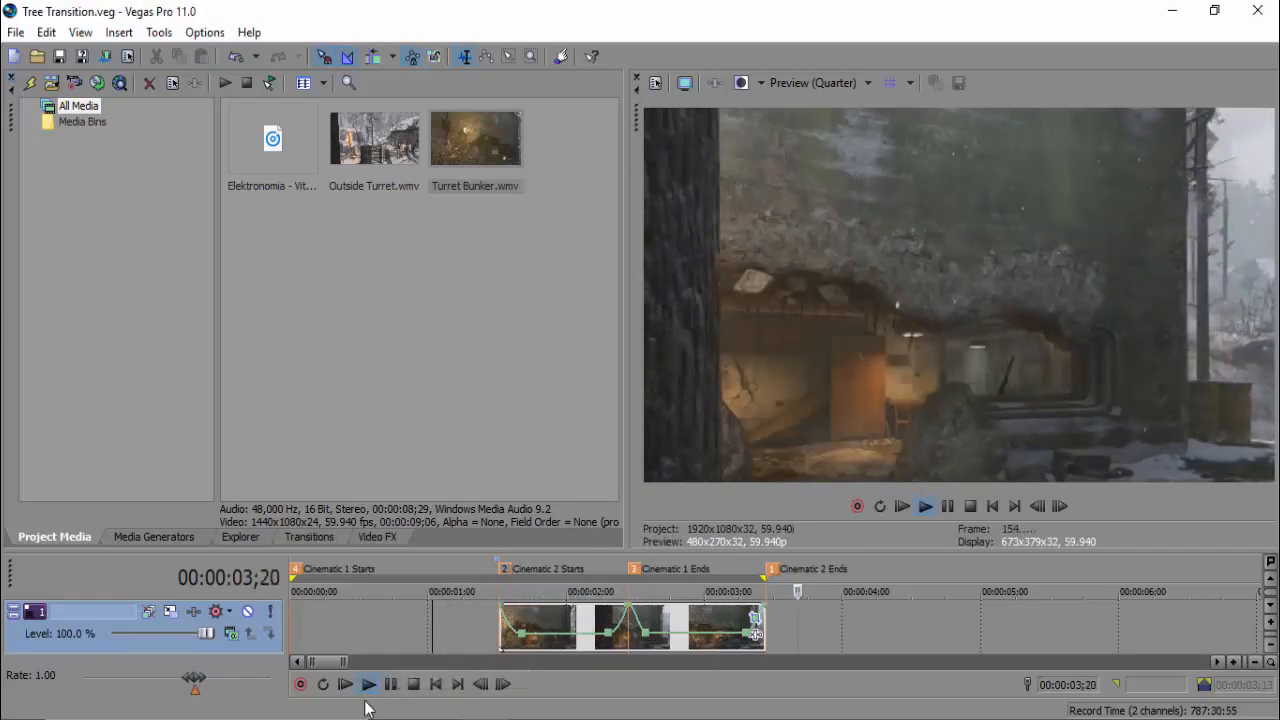
left_click(389, 690)
left_click(588, 618)
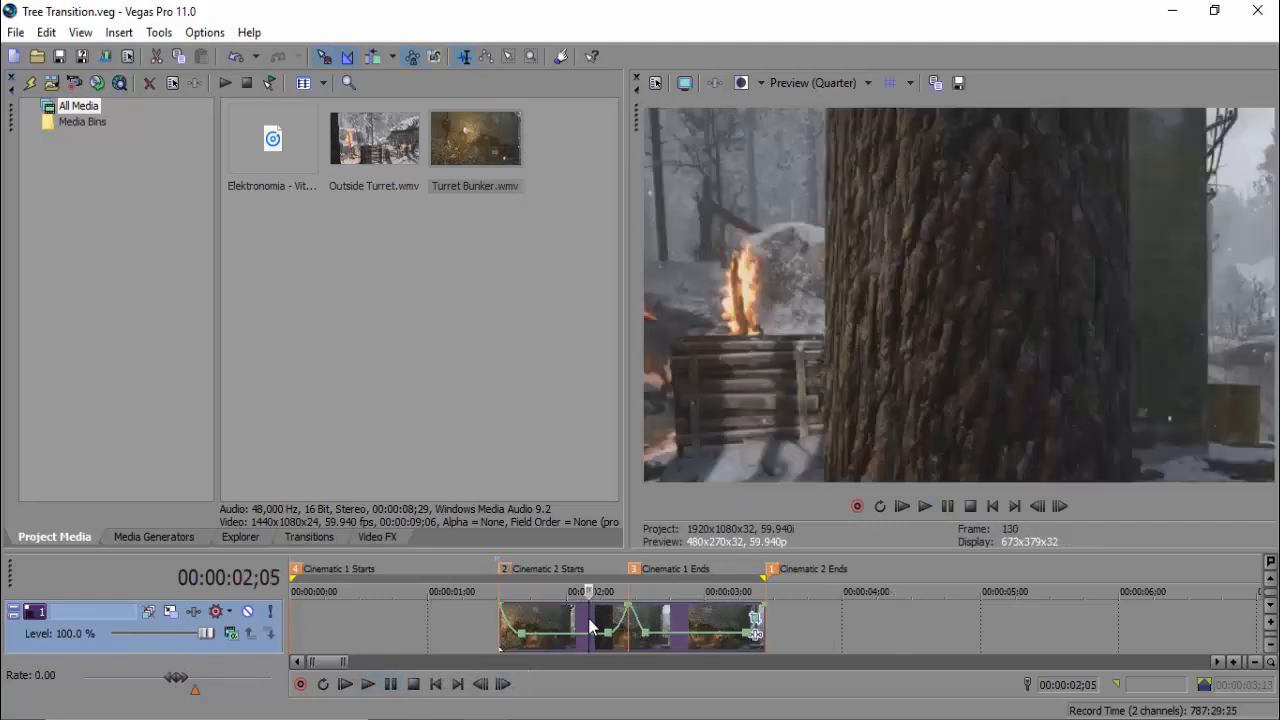
Examine the tree wipe frame by frame from 00:00:01;21 to 00:00:02;05, checking the mask edge against the trunk
left_click(524, 627)
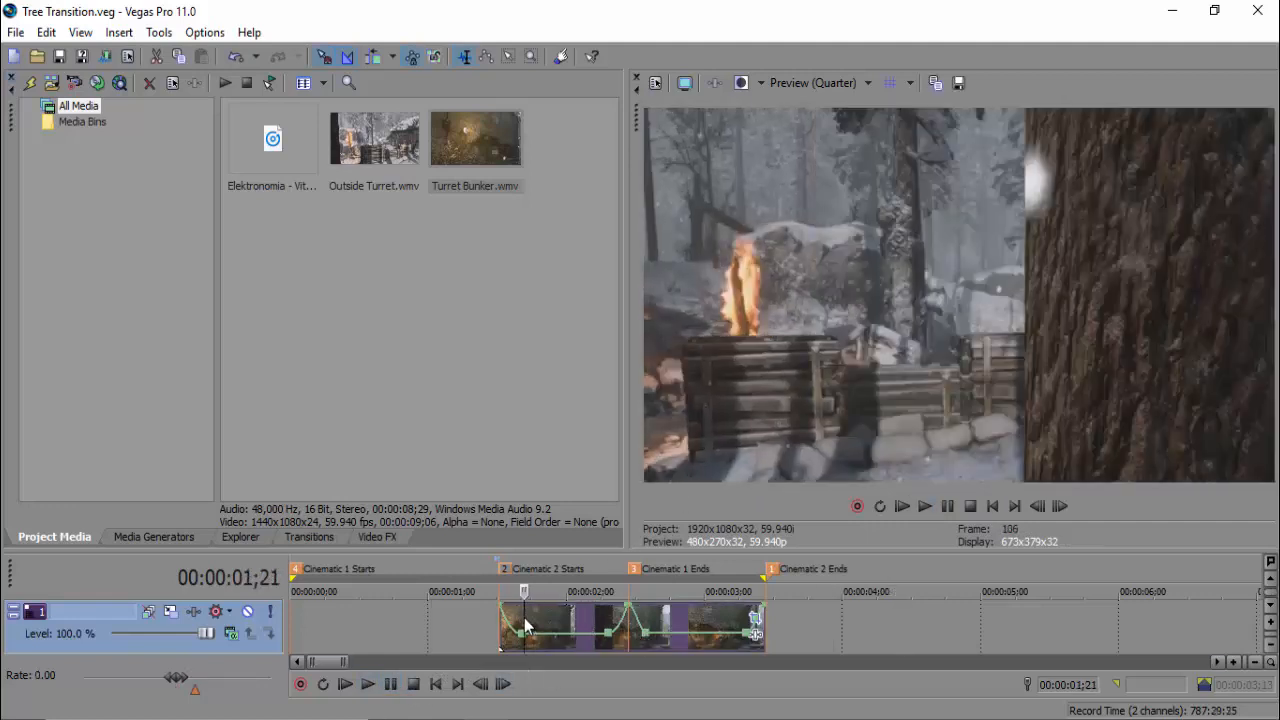
left_click(1058, 508)
left_click(1058, 508)
left_click(1058, 508)
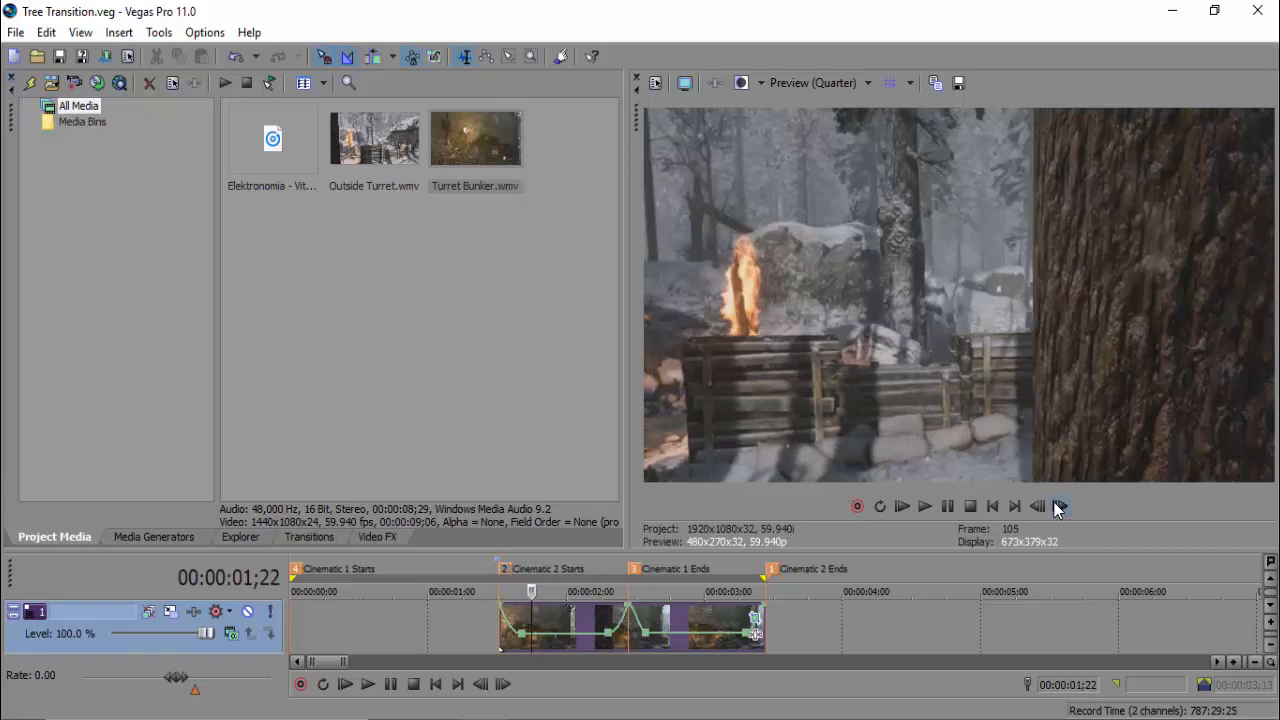
left_click(1058, 508)
left_click(1058, 508)
left_click(1058, 508)
left_click(1058, 508)
left_click(1058, 508)
left_click(1058, 508)
left_click(1058, 508)
left_click(1058, 508)
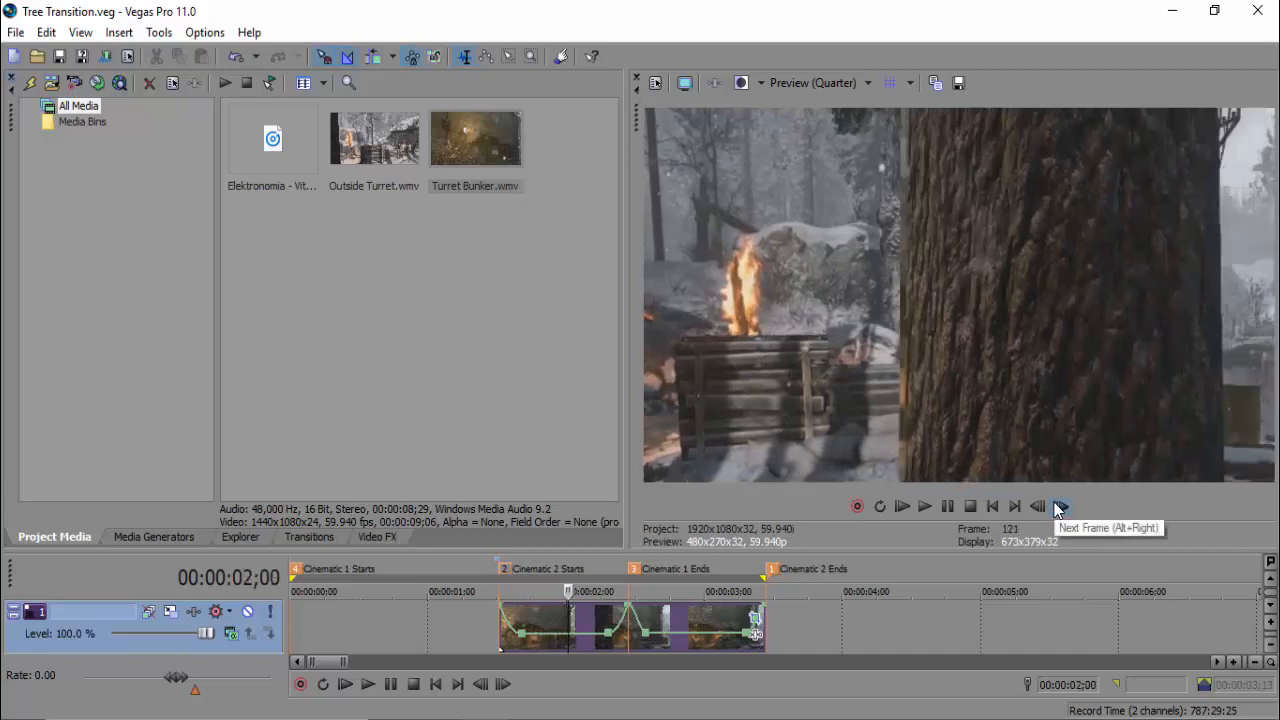
left_click(1058, 508)
left_click(1058, 508)
left_click(1058, 508)
left_click(1058, 508)
left_click(1058, 508)
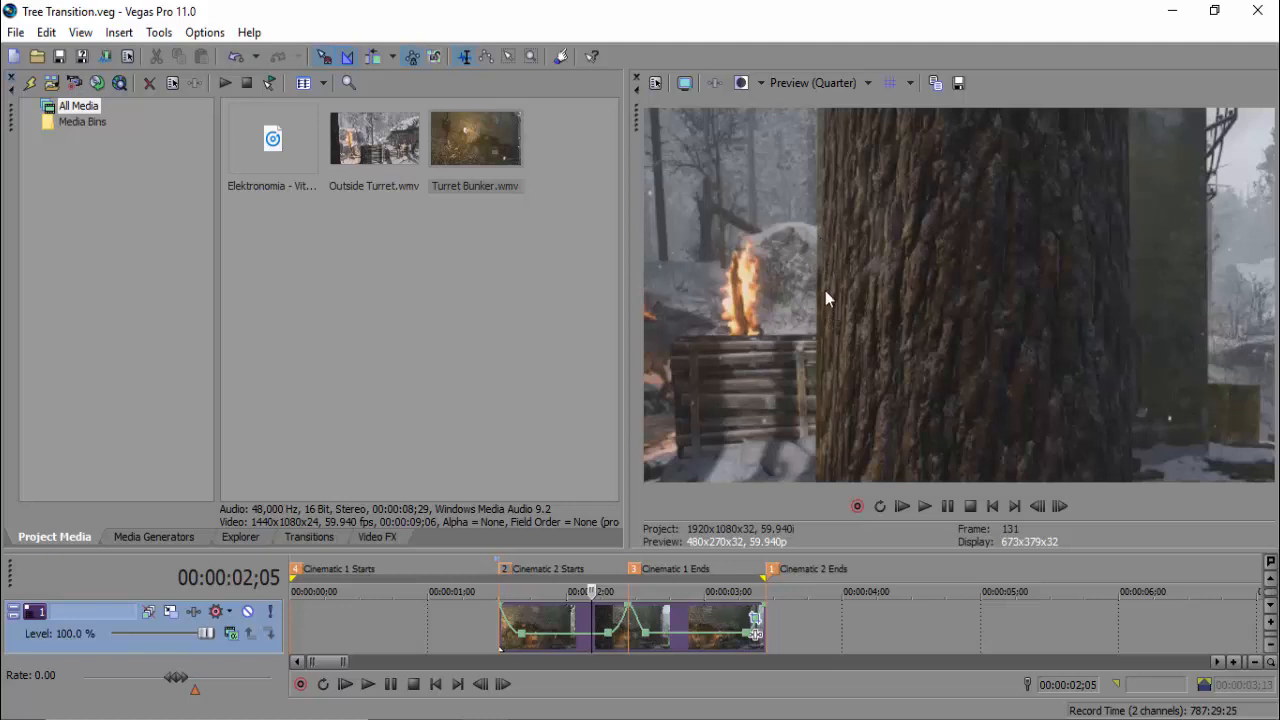
Open the Turret Bunker event's Pan/Crop editor and go to the mask keyframe at 00:00:00;23
left_click(752, 620)
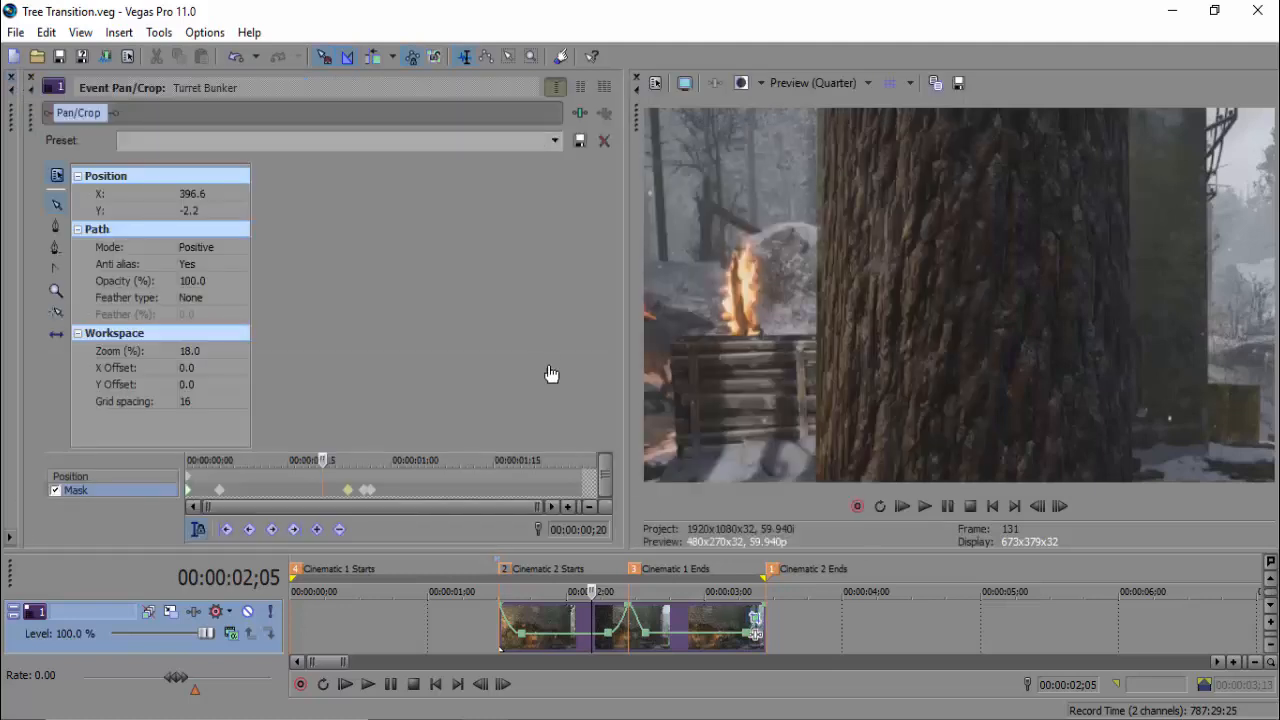
left_click(350, 494)
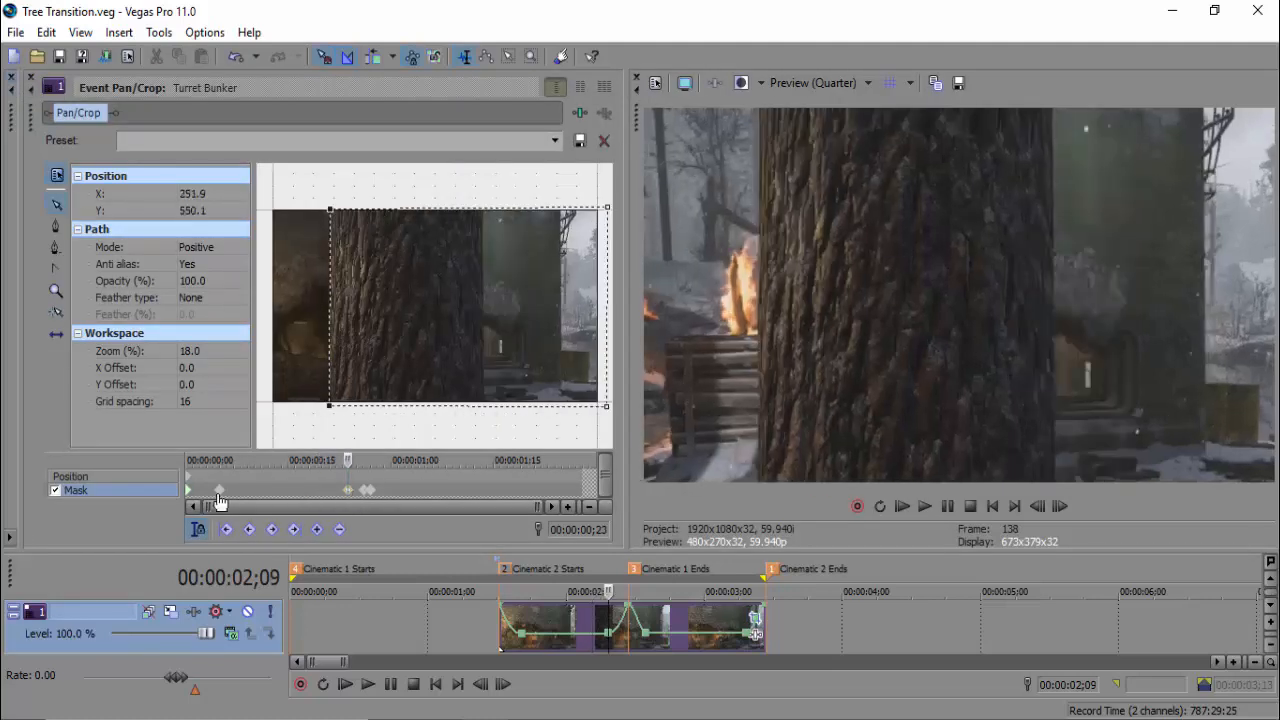
Try a different interpolation type on the mask keyframe at 00:00:00;05 and preview its effect on the wipe
left_click(222, 492)
right_click(222, 492)
left_click(266, 419)
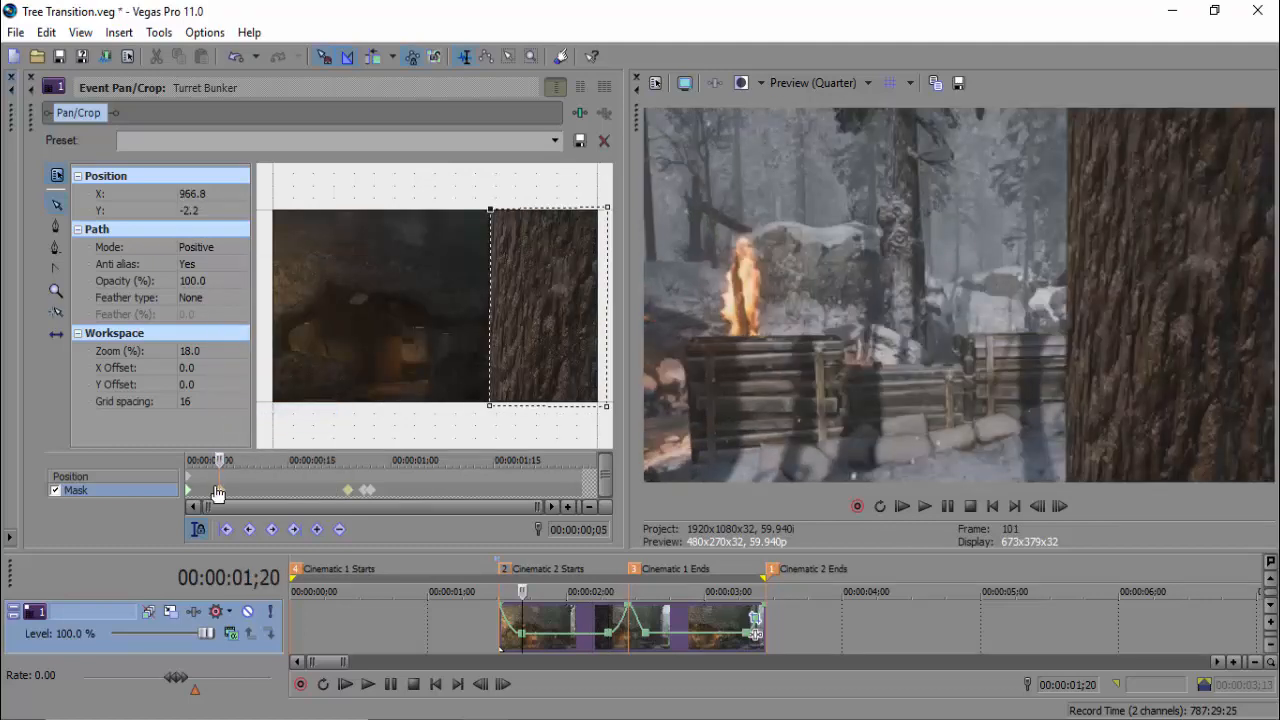
left_click(1059, 507)
left_click(1059, 507)
left_click(1059, 507)
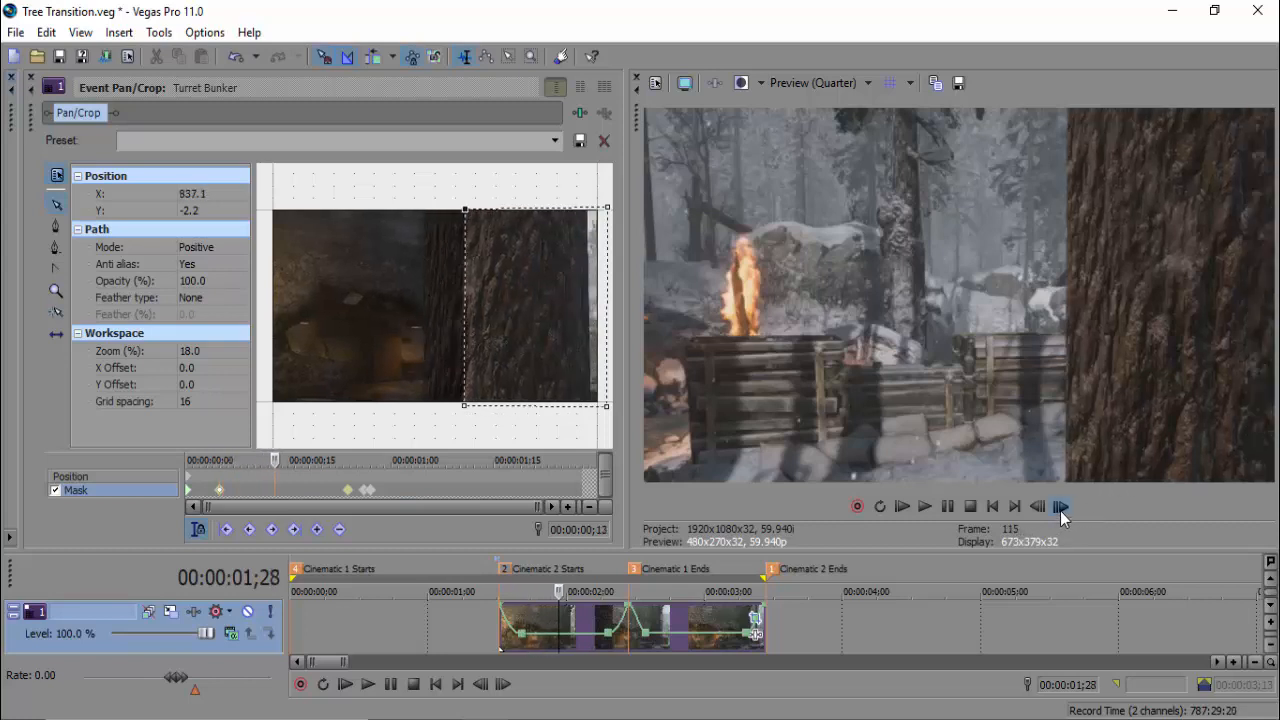
key("space")
key("Return")
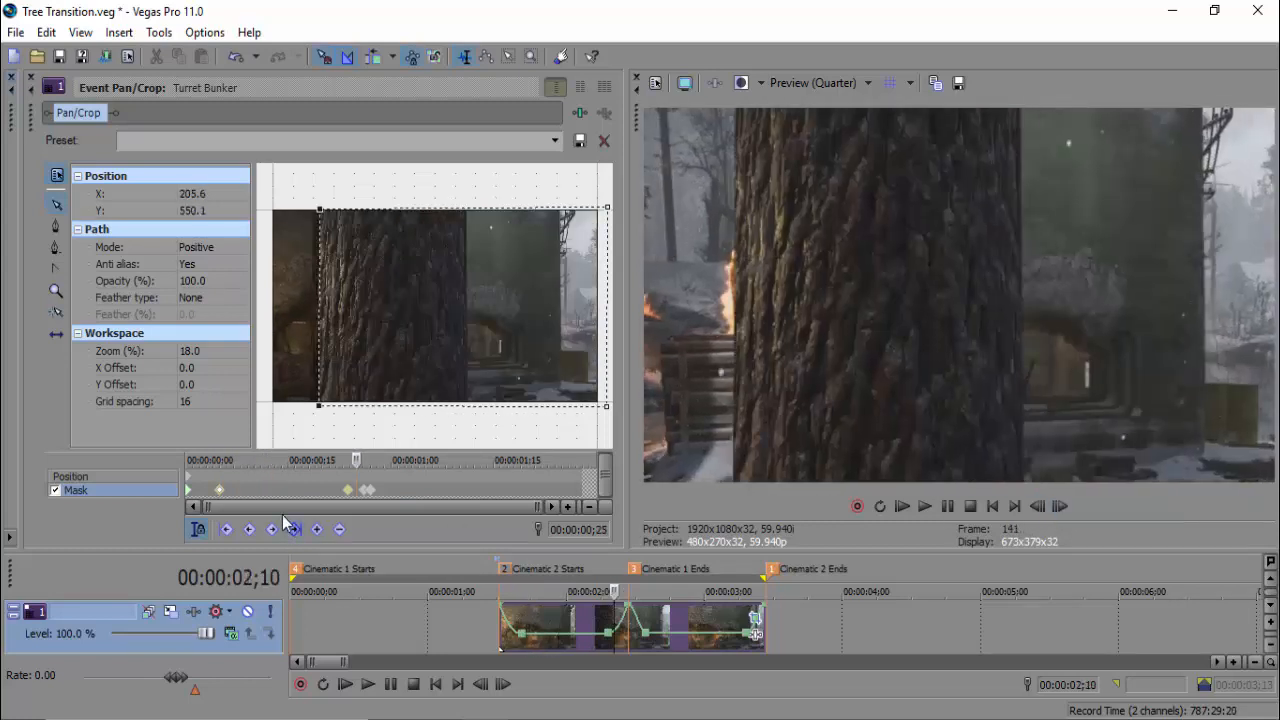
Restore the previous interpolation type of the 00:00:00;05 mask keyframe and return to its frame
right_click(220, 491)
left_click(262, 369)
left_click(222, 492)
left_click(222, 493)
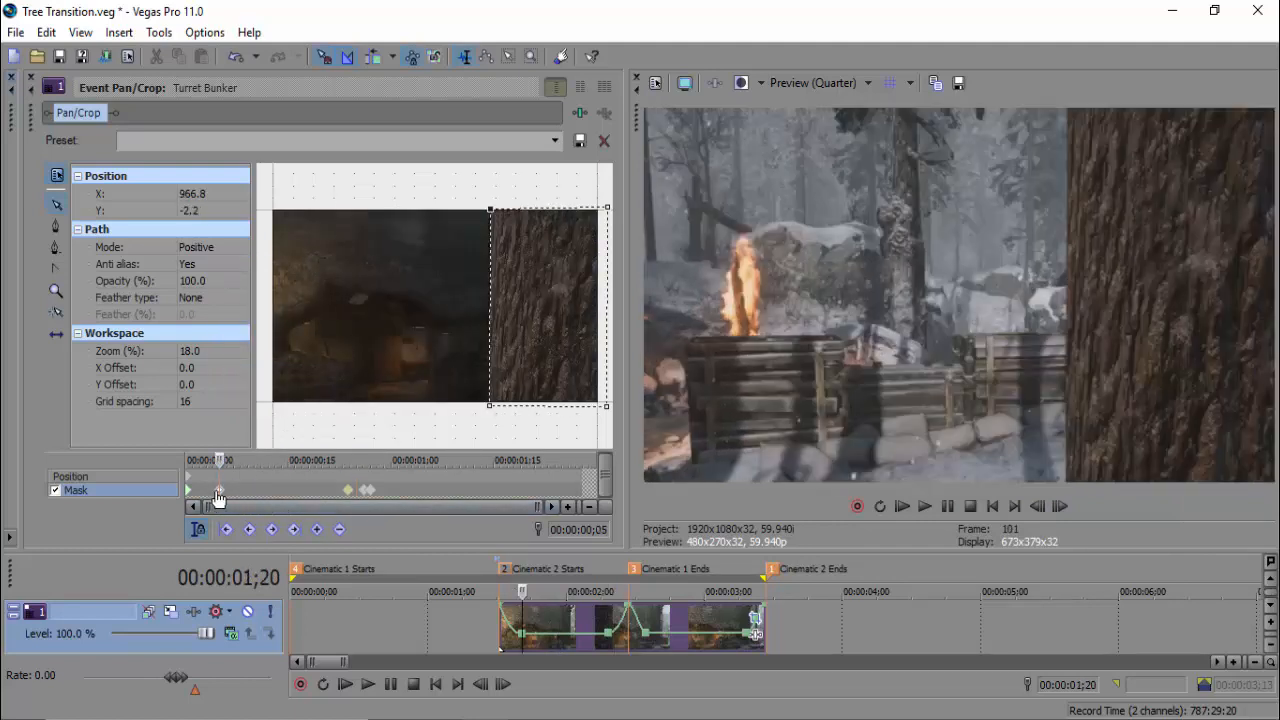
Examine how the mask's left edge follows the tree in the frames after the 00:00:00;05 keyframe
left_click(1061, 506)
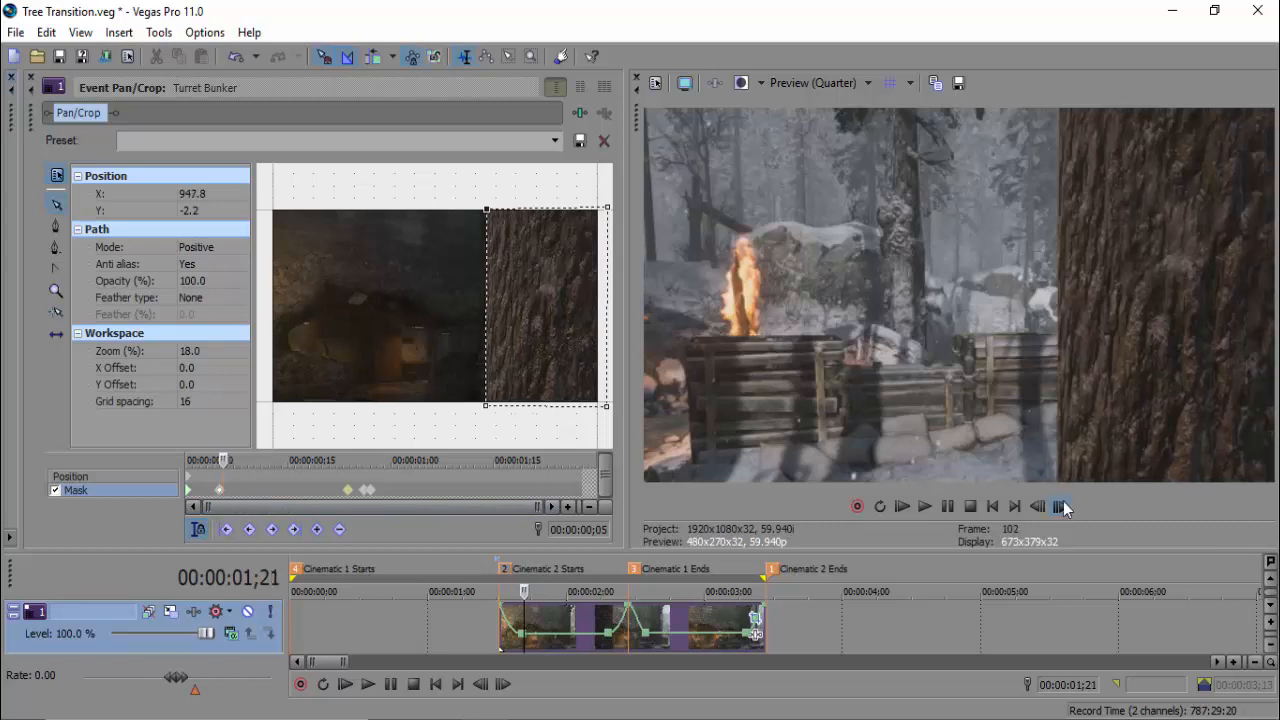
left_click(1062, 506)
left_click(1061, 506)
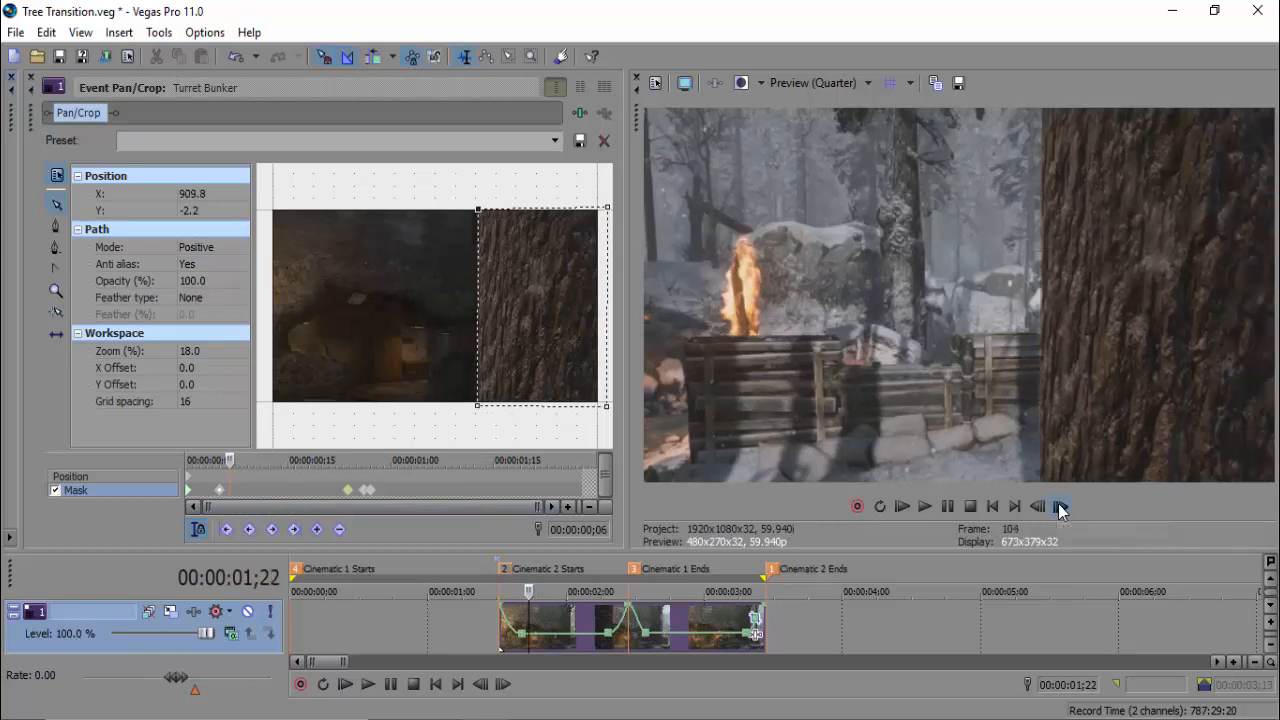
left_click(1061, 506)
left_click(1061, 506)
left_click(1061, 506)
left_click(1061, 506)
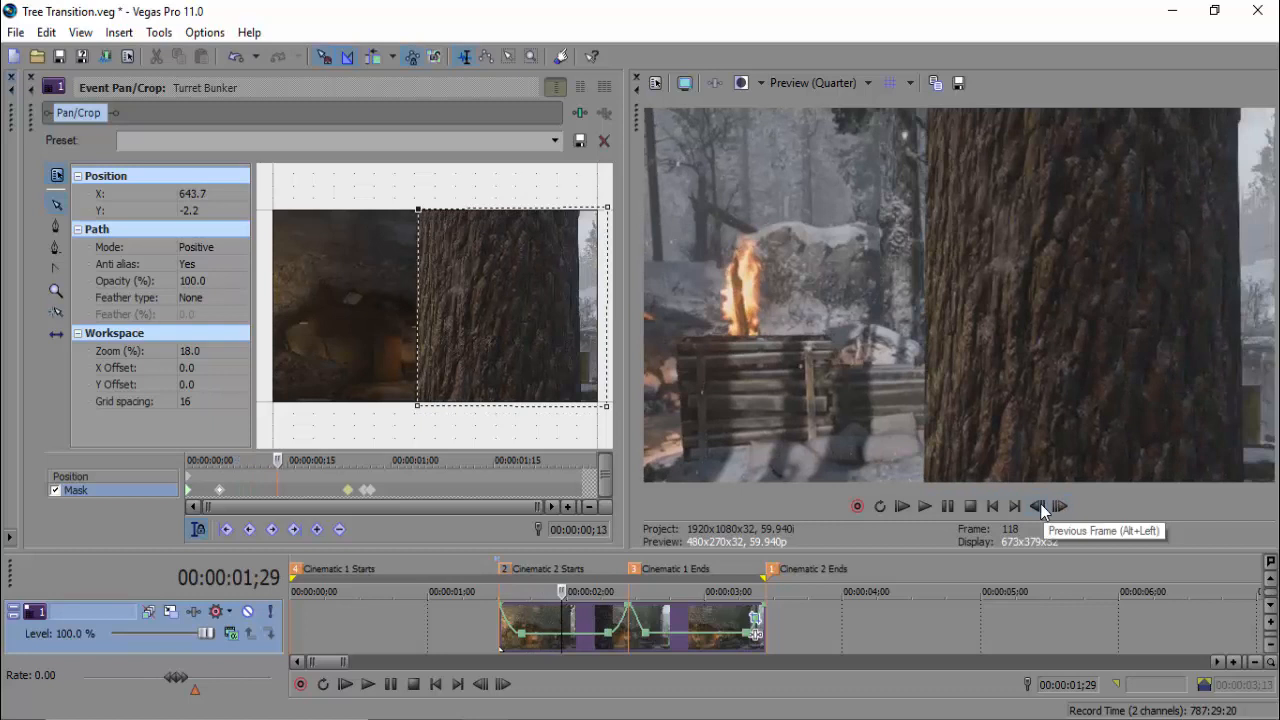
left_click(1038, 507)
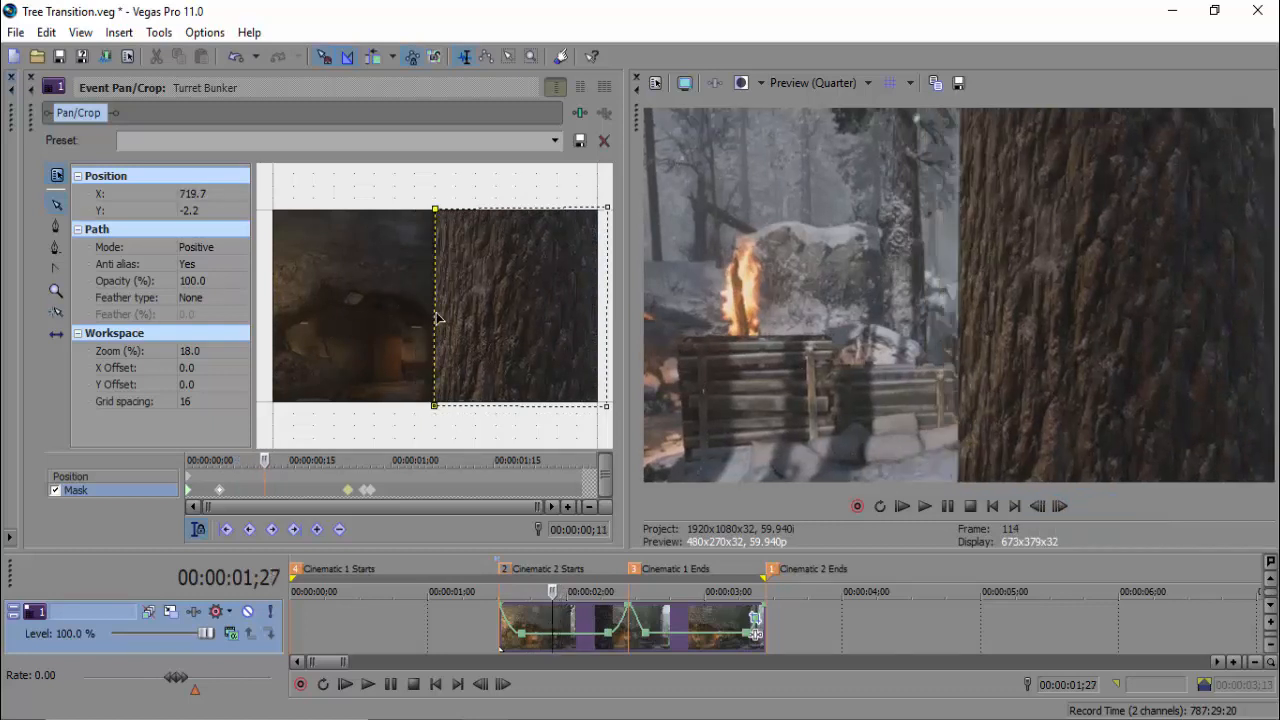
Add a mask keyframe at 00:00:00;13 by shifting the mask's left edge slightly right onto the trunk, to about X 677
left_click(1062, 507)
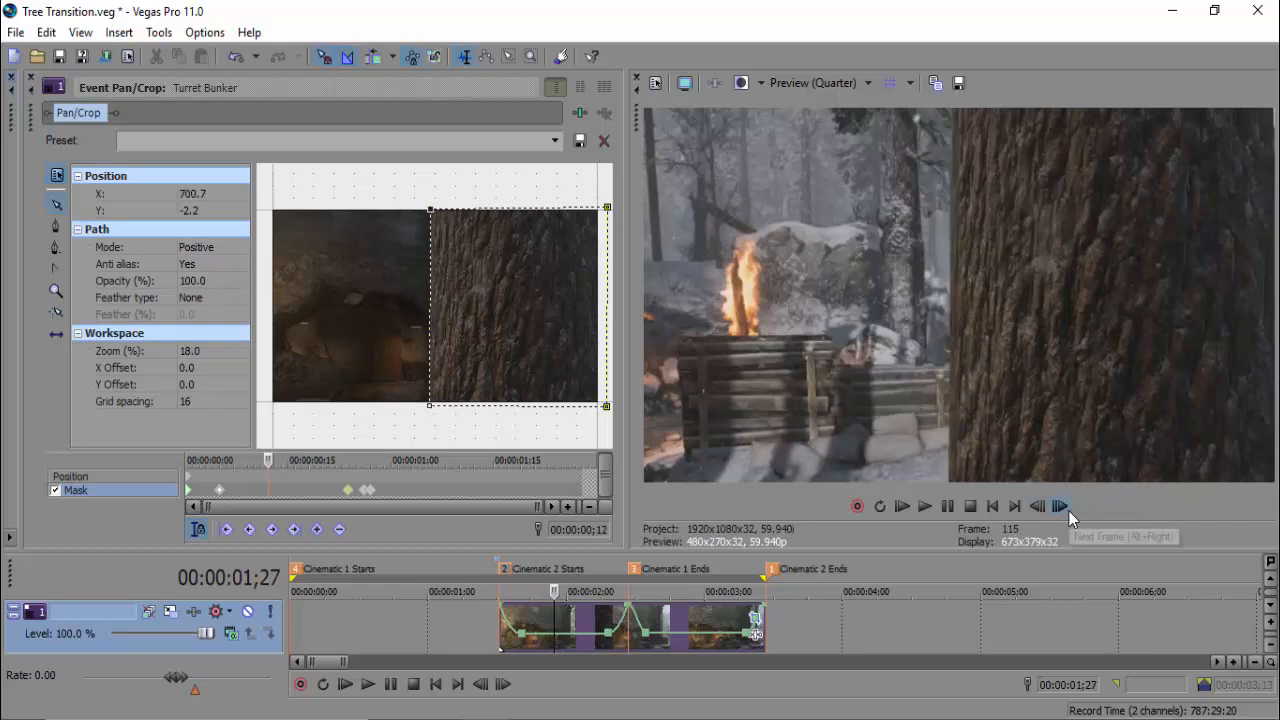
left_click(1064, 508)
left_click(1064, 508)
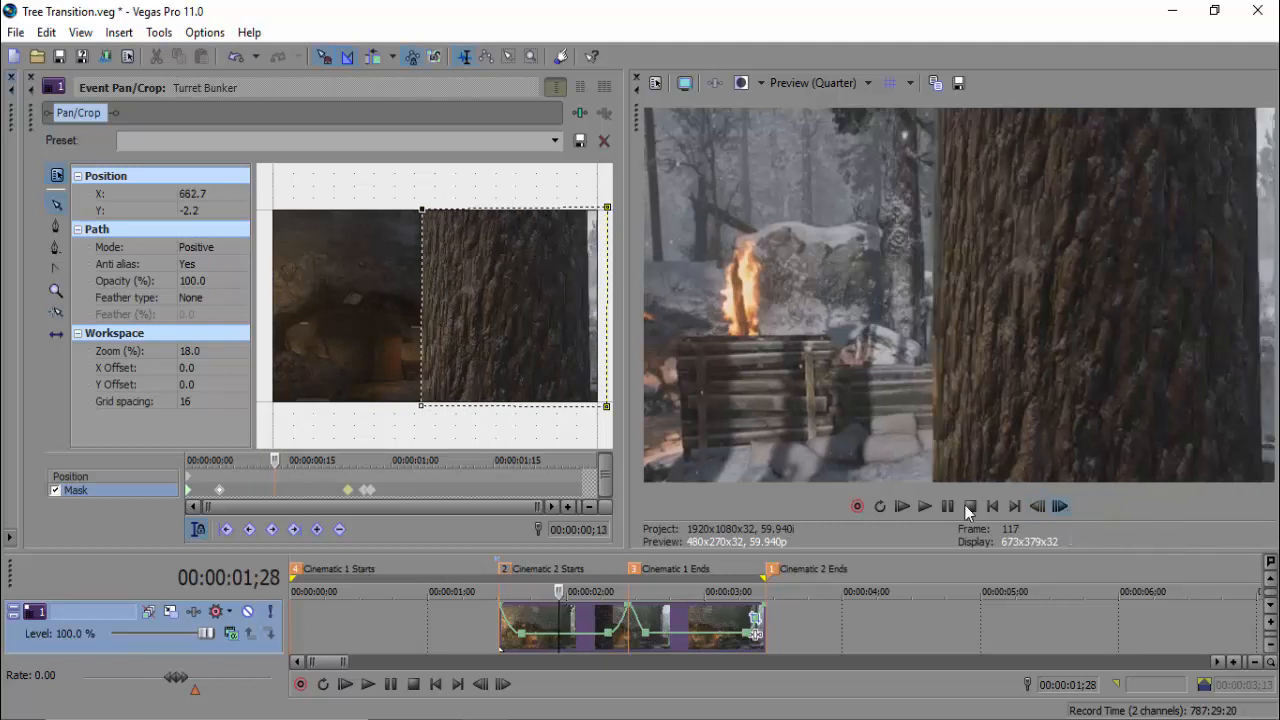
left_click(397, 306)
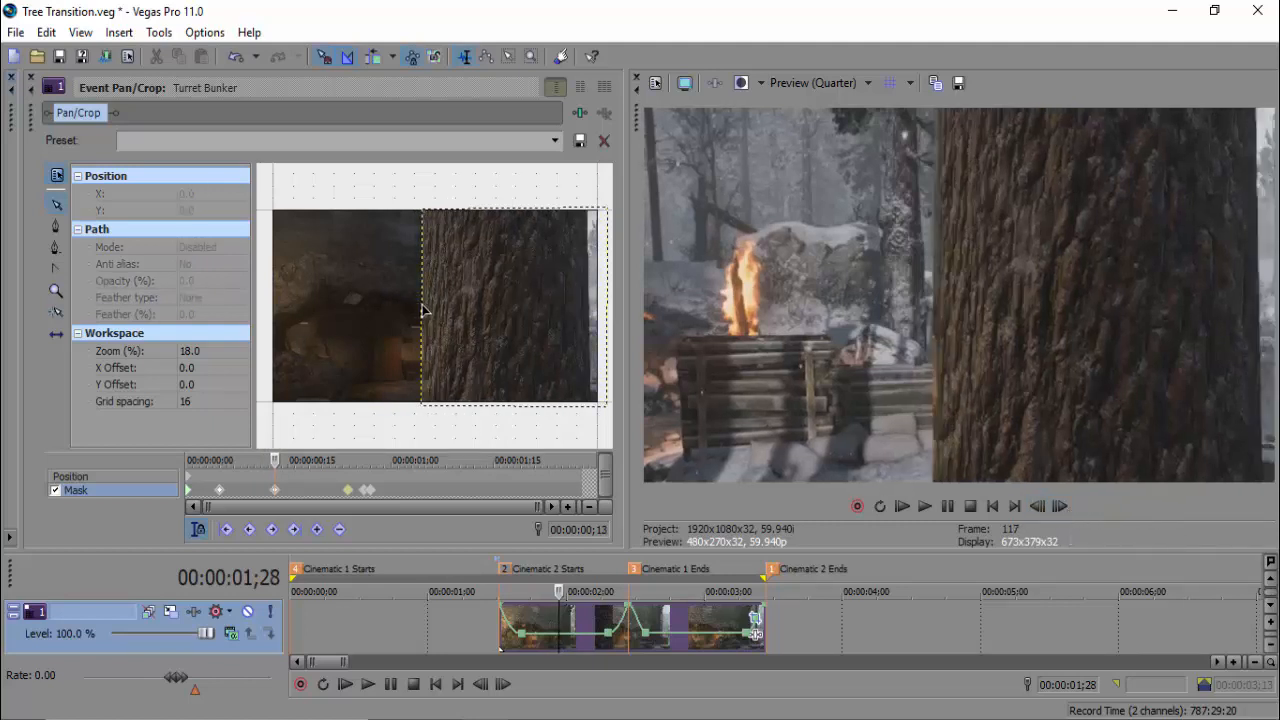
left_click(422, 305)
left_click_drag(424, 212, 425, 212)
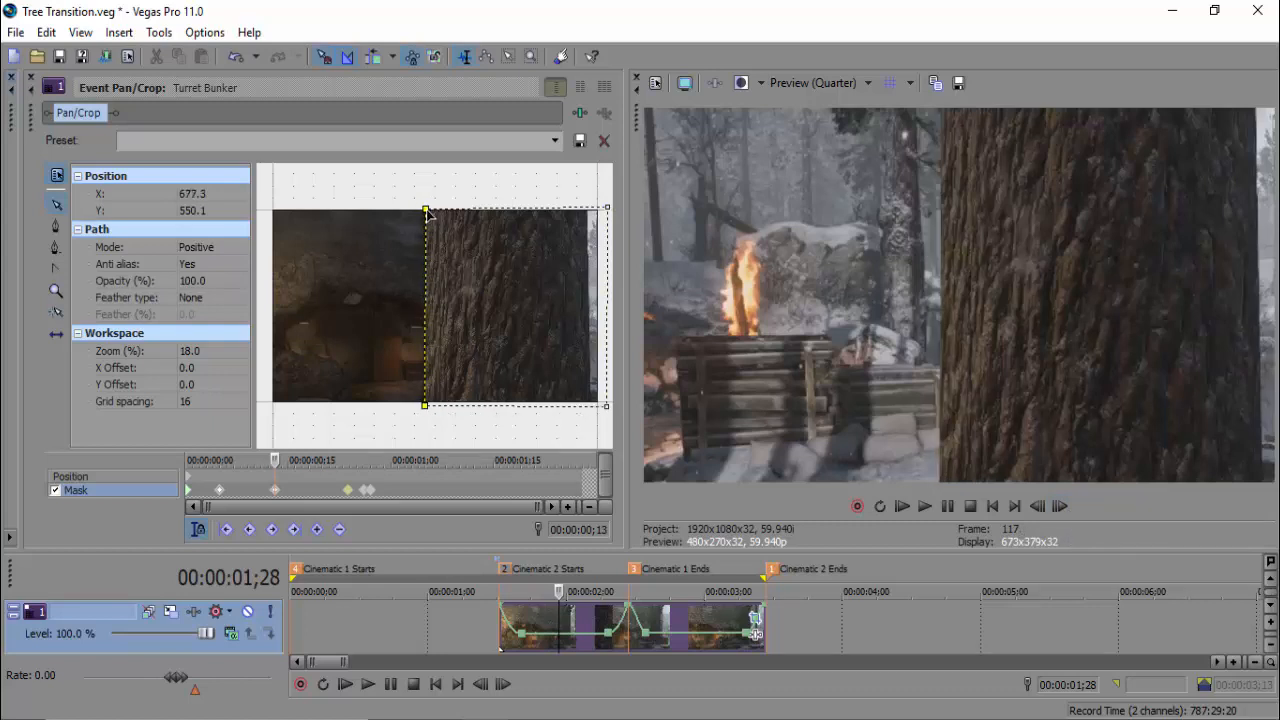
Check the adjusted mask frame by frame from 00:00:01;28 through the end of the wipe at 00:00:02;21
left_click(1060, 507)
left_click(1060, 507)
left_click(1061, 507)
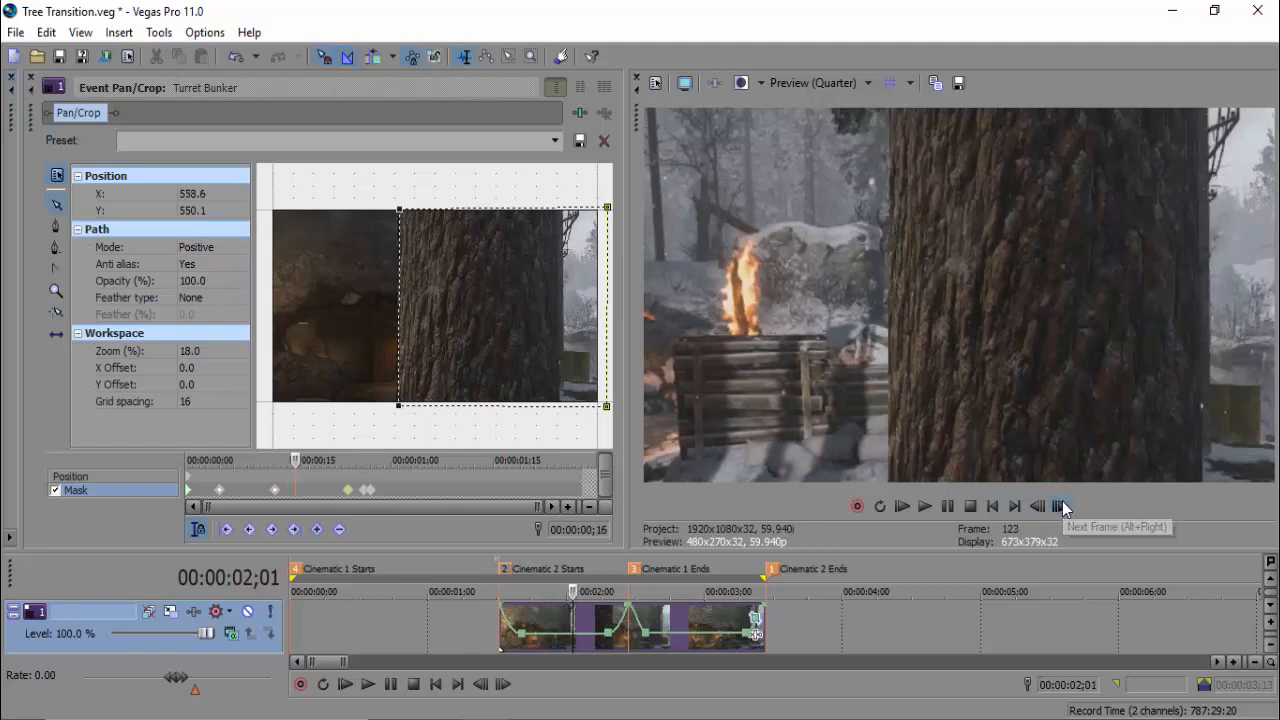
left_click(1060, 507)
left_click(1060, 507)
left_click(1061, 507)
left_click(1061, 507)
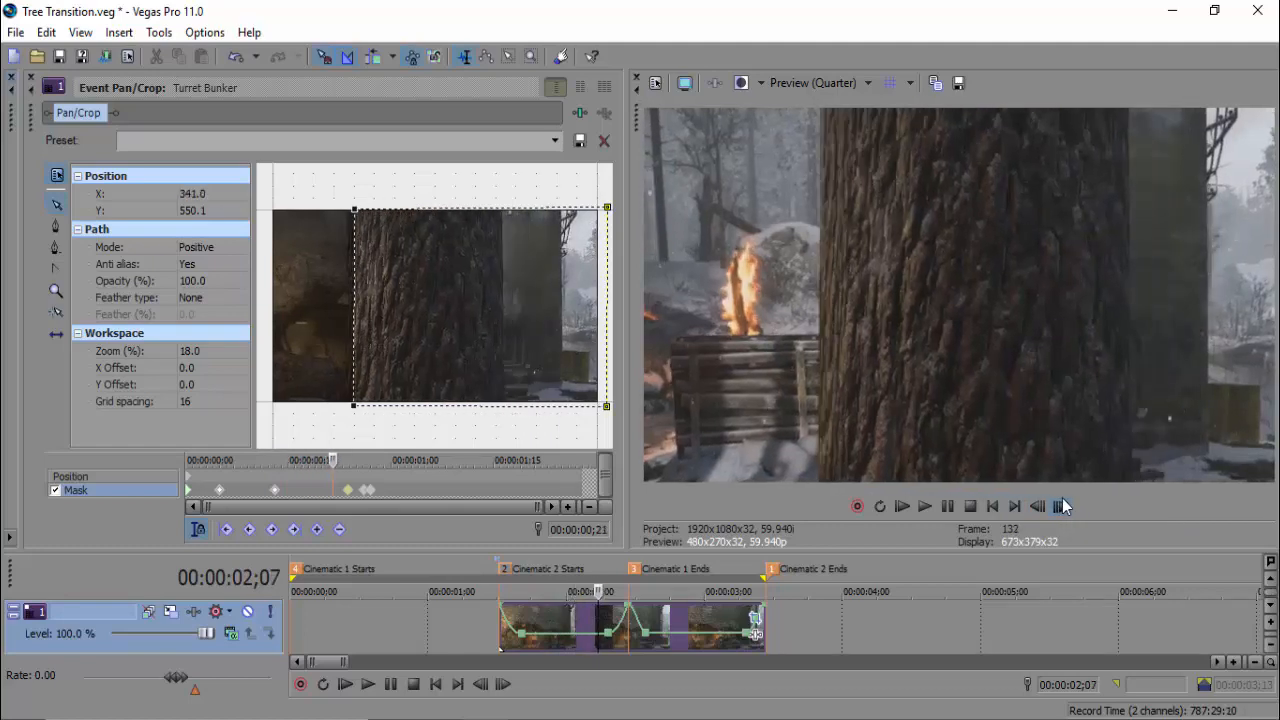
left_click(1060, 507)
left_click(1061, 507)
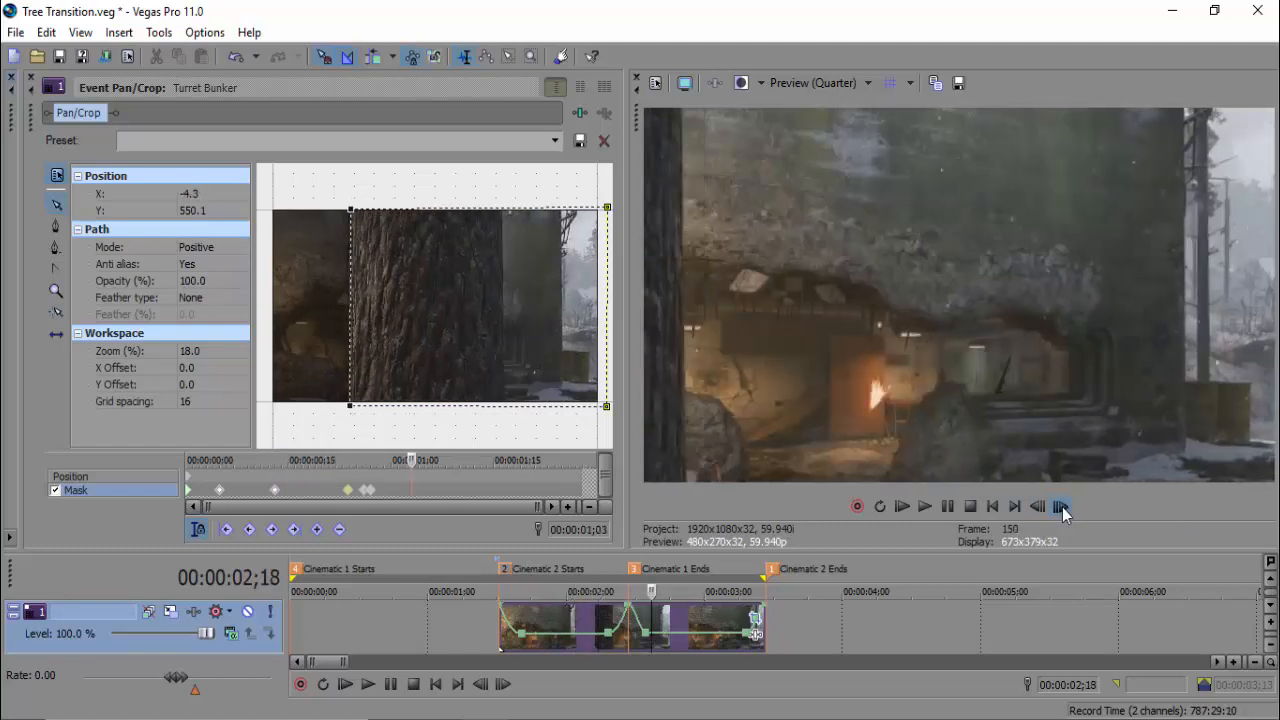
left_click(1060, 507)
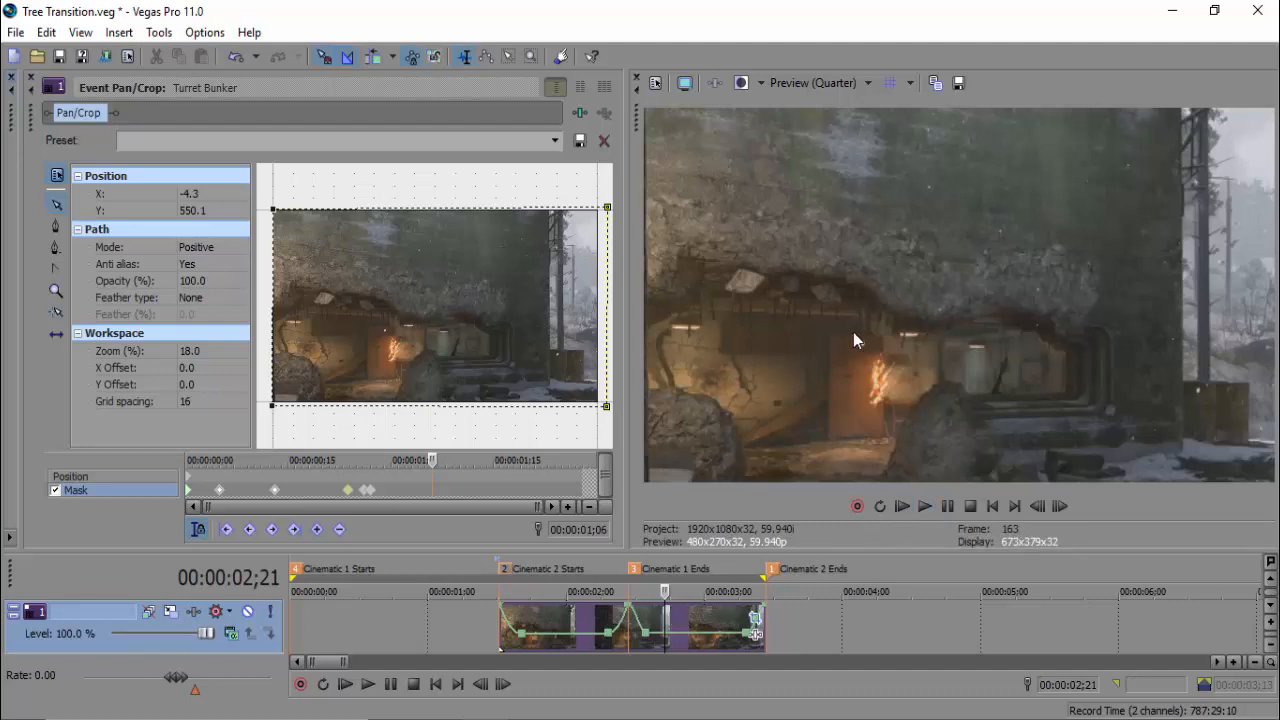
Save the project and close the Event Pan/Crop editor
left_click(59, 56)
left_click(30, 78)
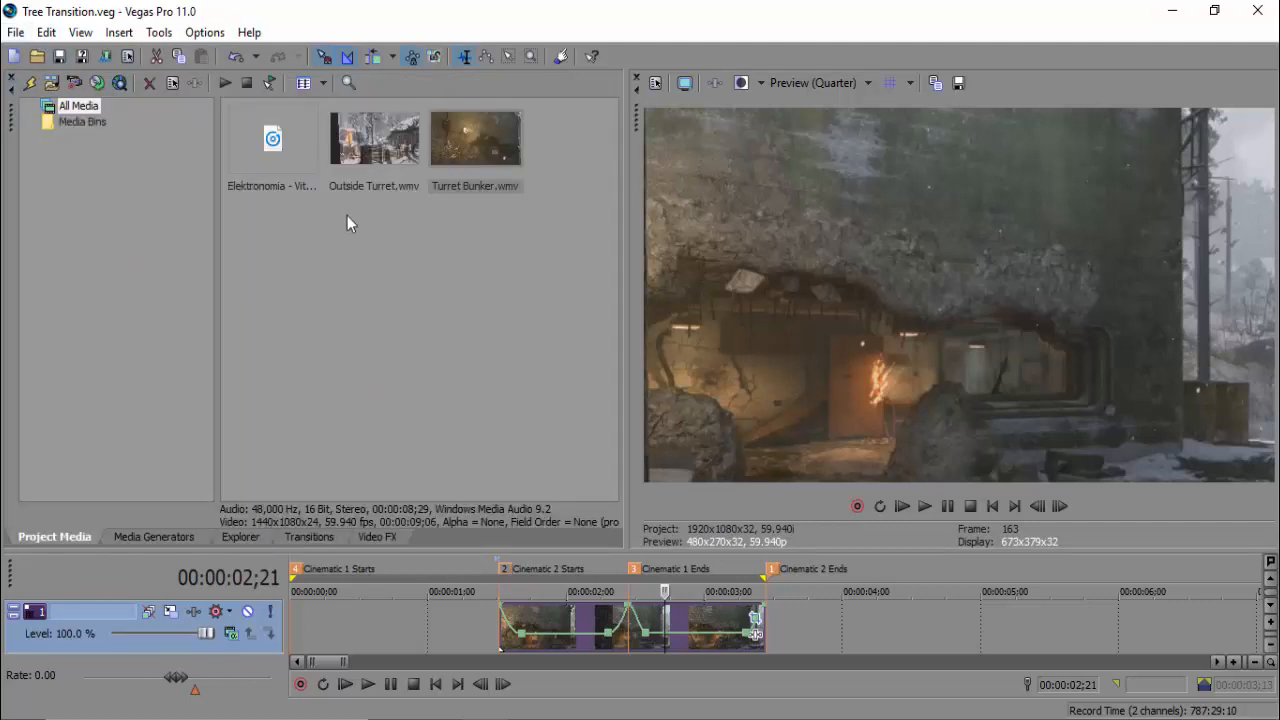